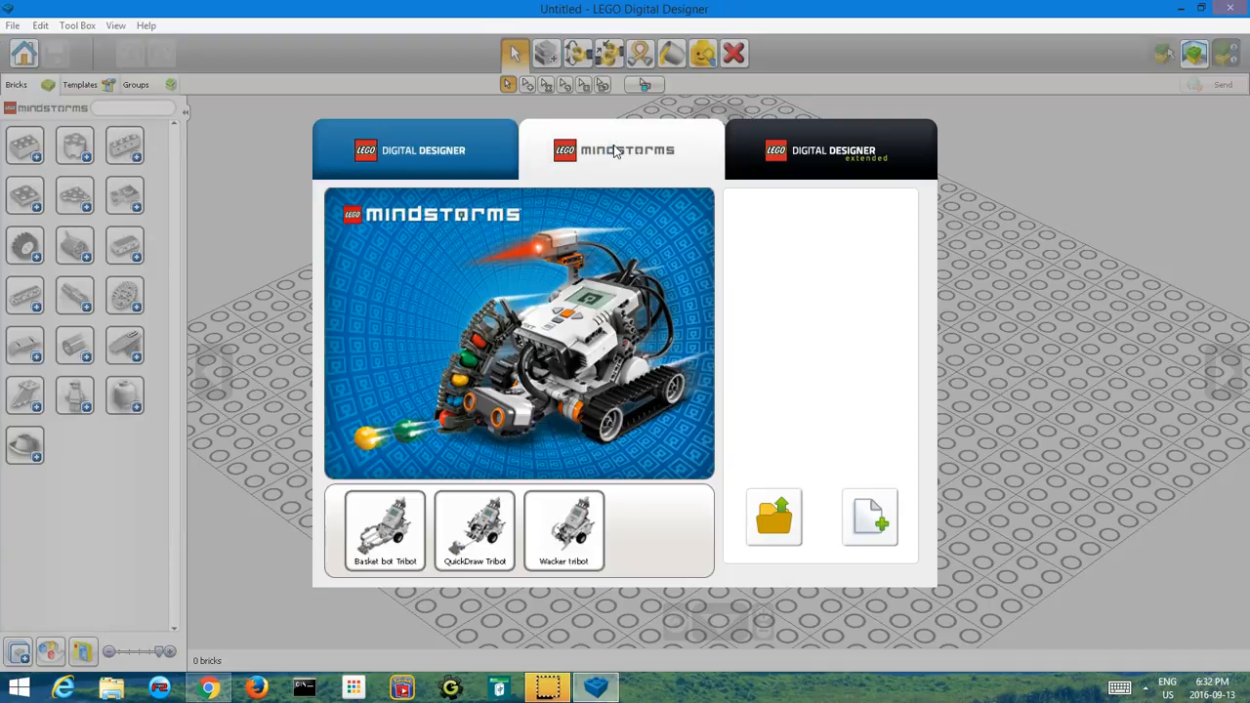
Start a new empty model in the standard LEGO Digital Designer theme
{"action": "left_click", "coordinate": [482, 146]}
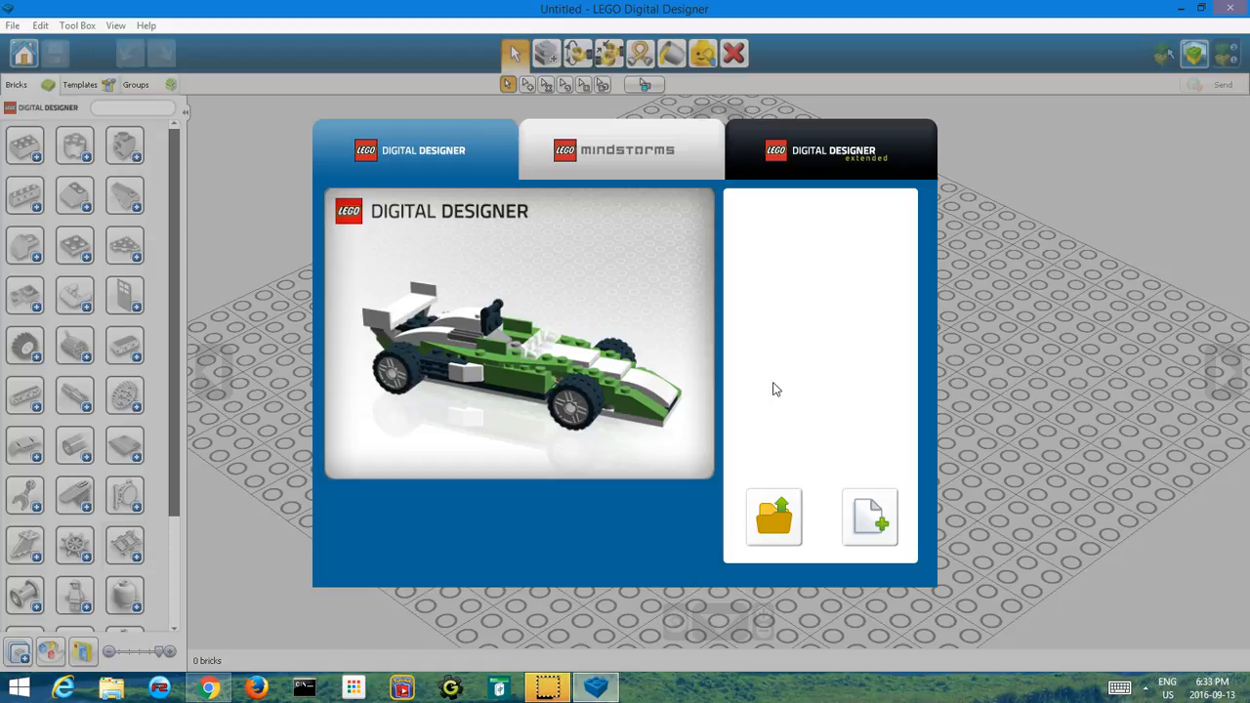
{"action": "left_click", "coordinate": [873, 521]}
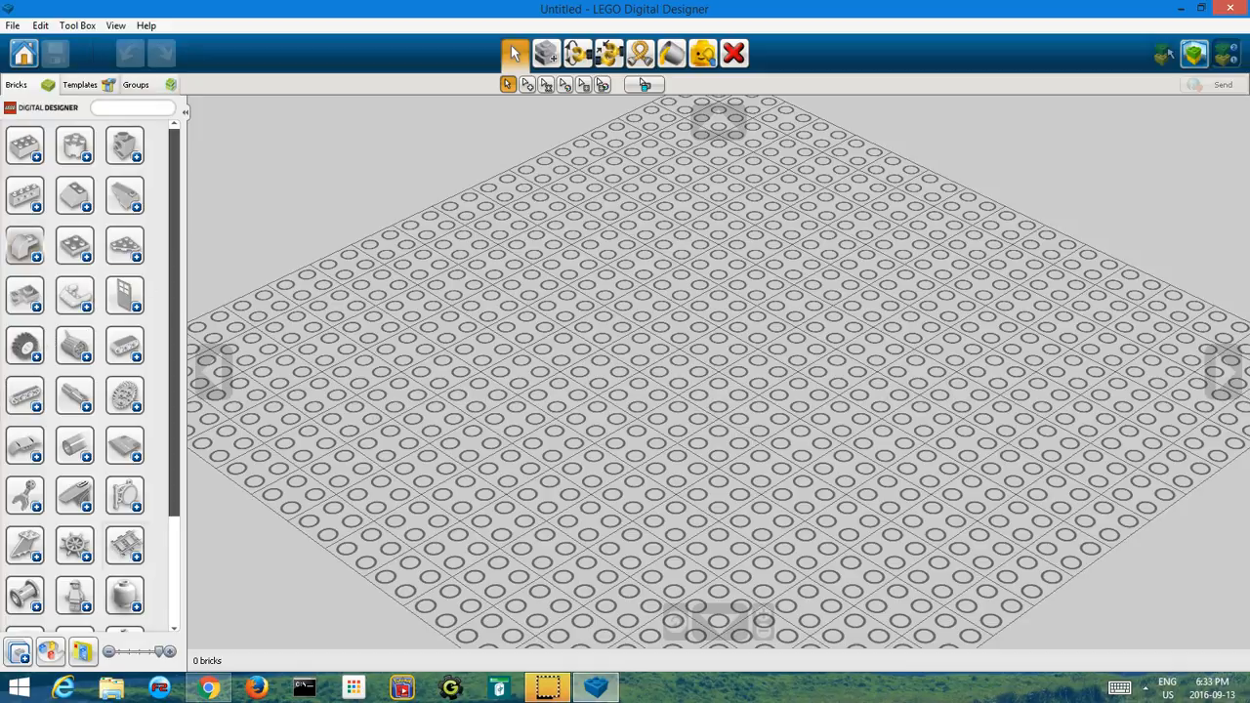
{"action": "left_click", "coordinate": [27, 146]}
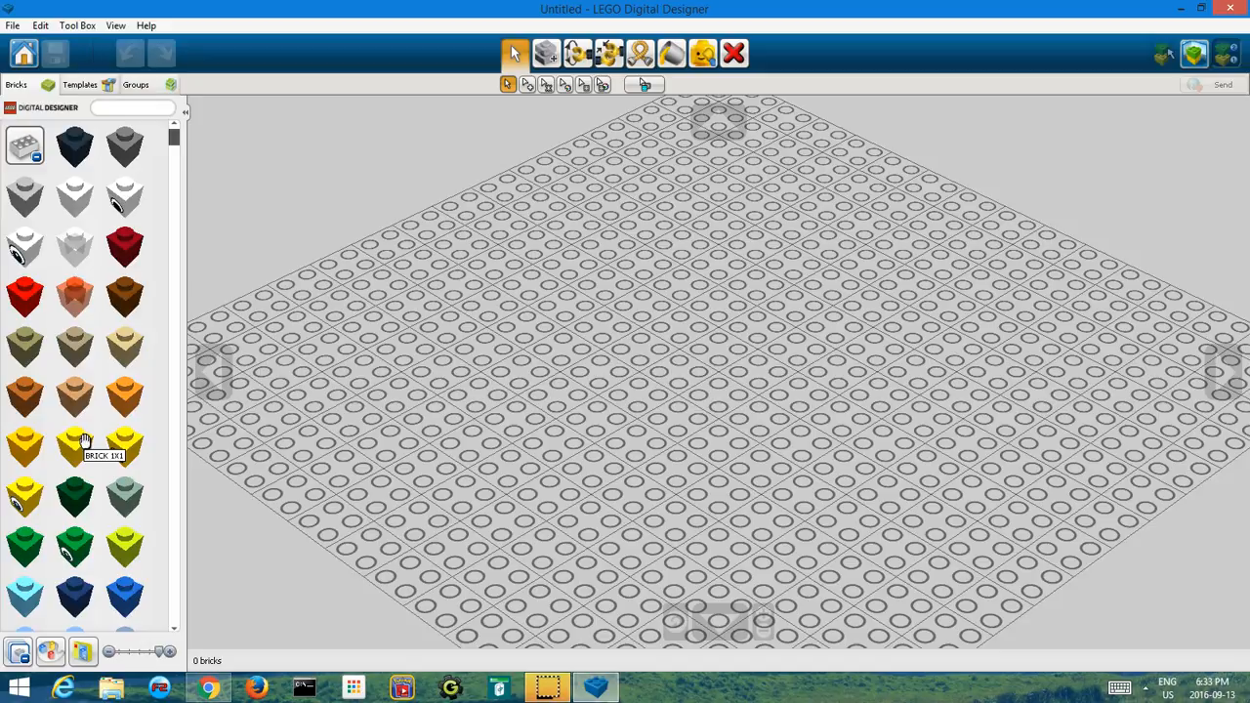
{"action": "left_click_drag", "start_coordinate": [175, 141], "coordinate": [159, 314]}
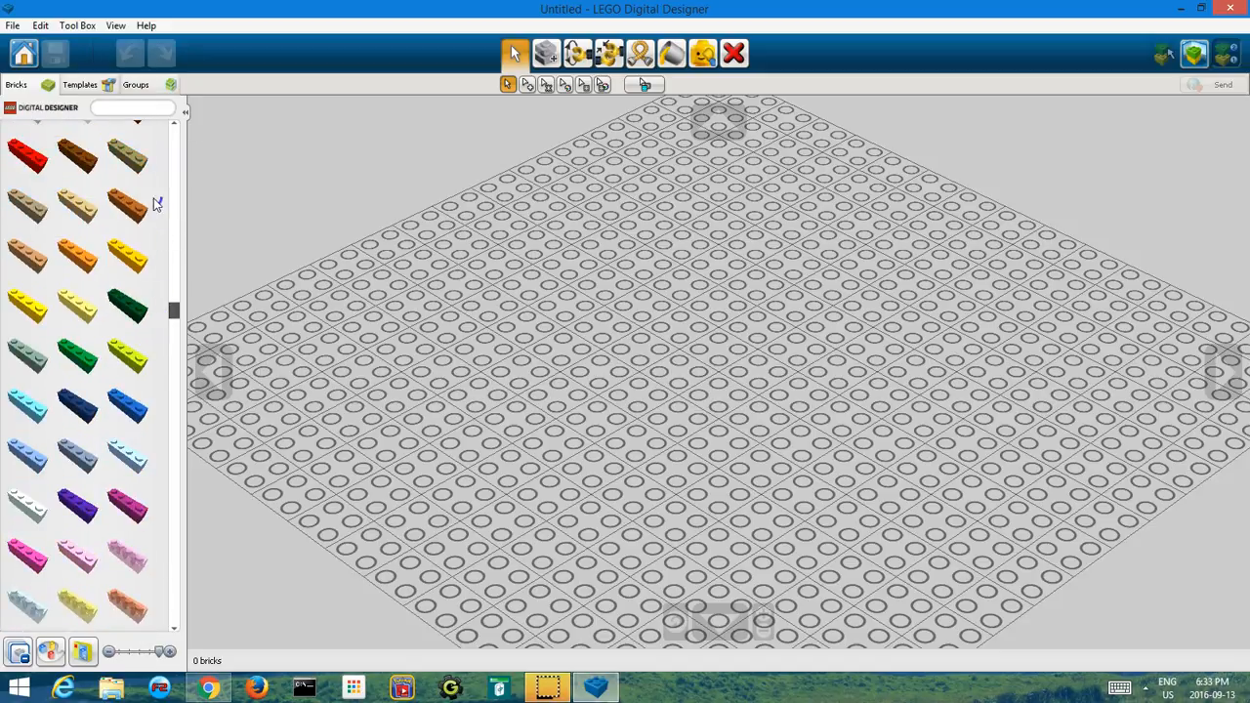
{"action": "left_click_drag", "start_coordinate": [176, 314], "coordinate": [176, 131]}
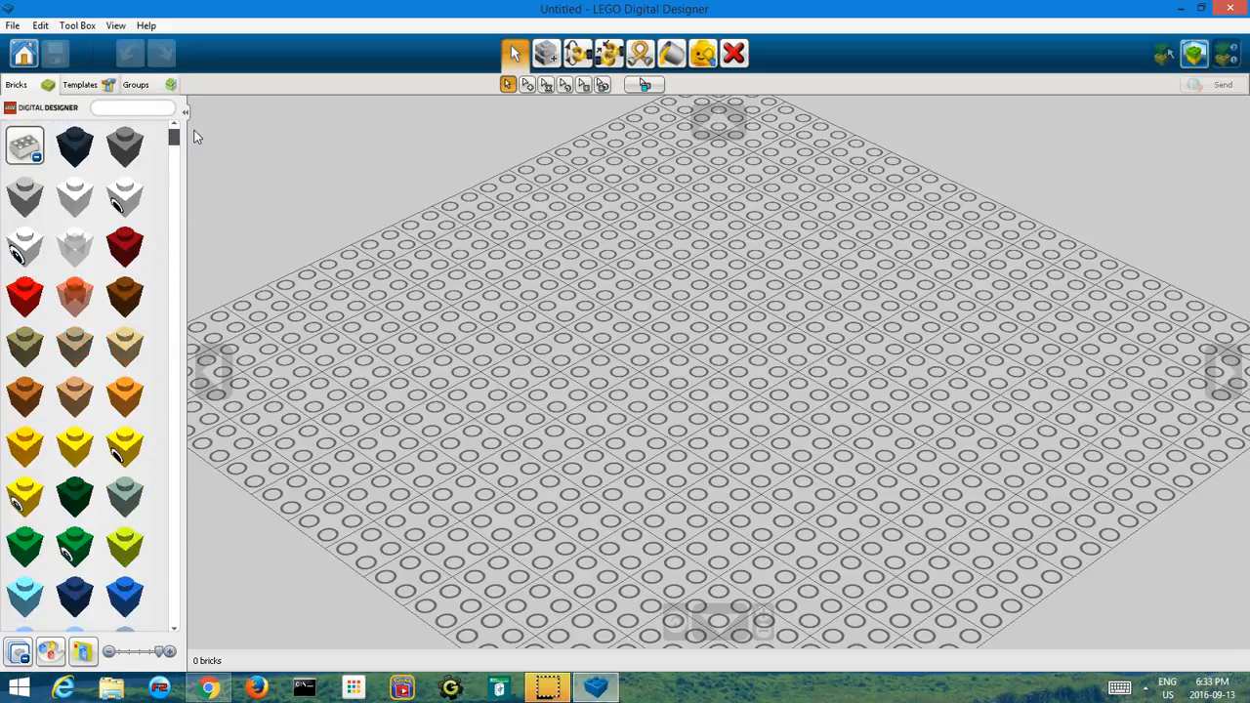
{"action": "left_click", "coordinate": [25, 147]}
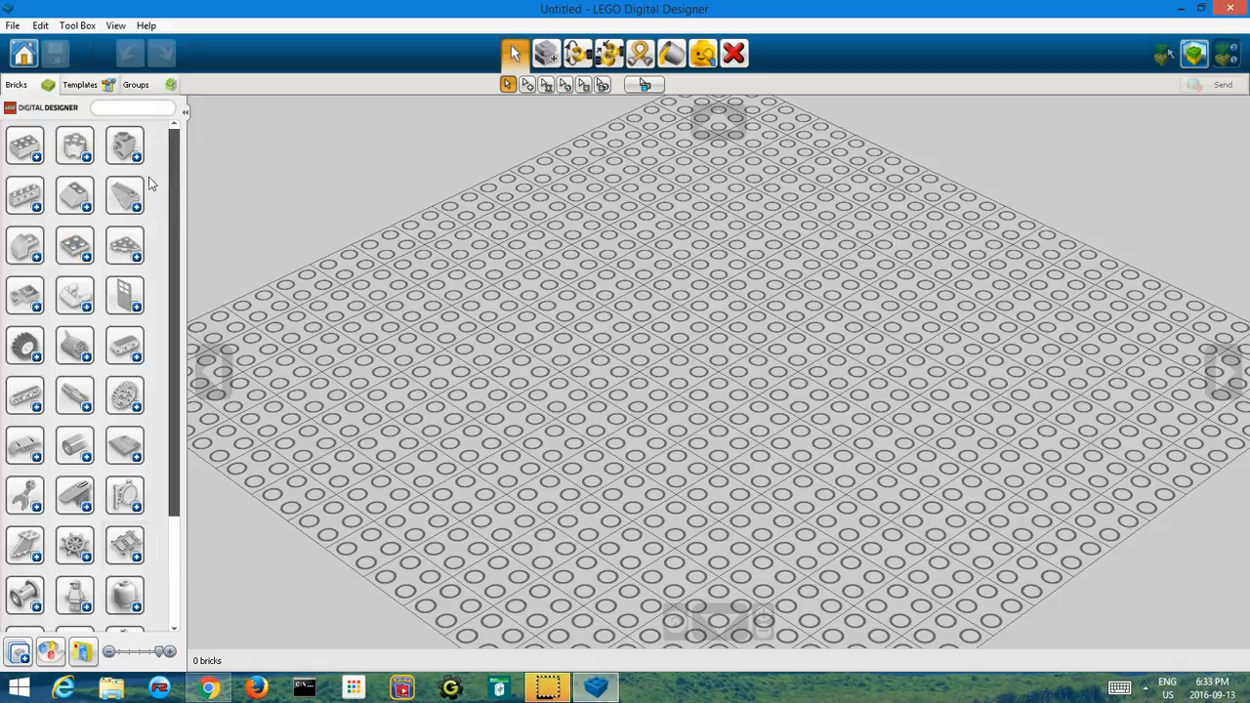
Place a dark grey 6x6 plate near the middle of the building area
{"action": "left_click", "coordinate": [77, 238]}
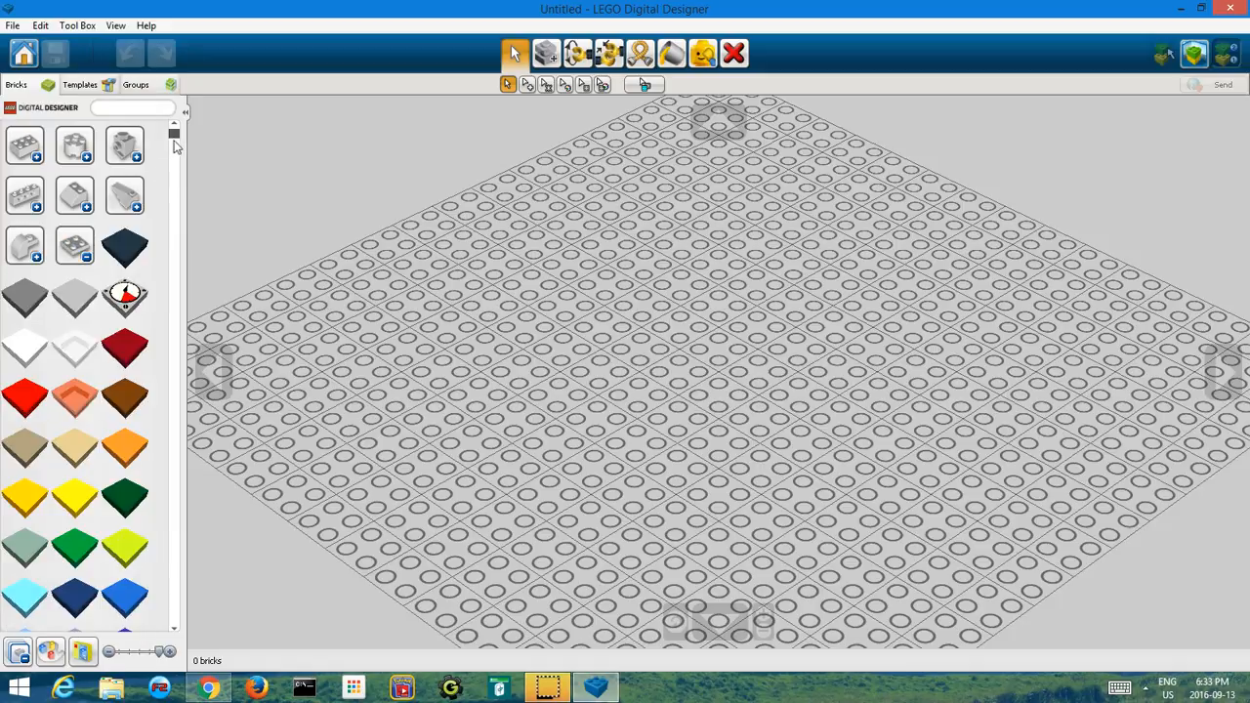
{"action": "left_click_drag", "start_coordinate": [174, 132], "coordinate": [146, 532]}
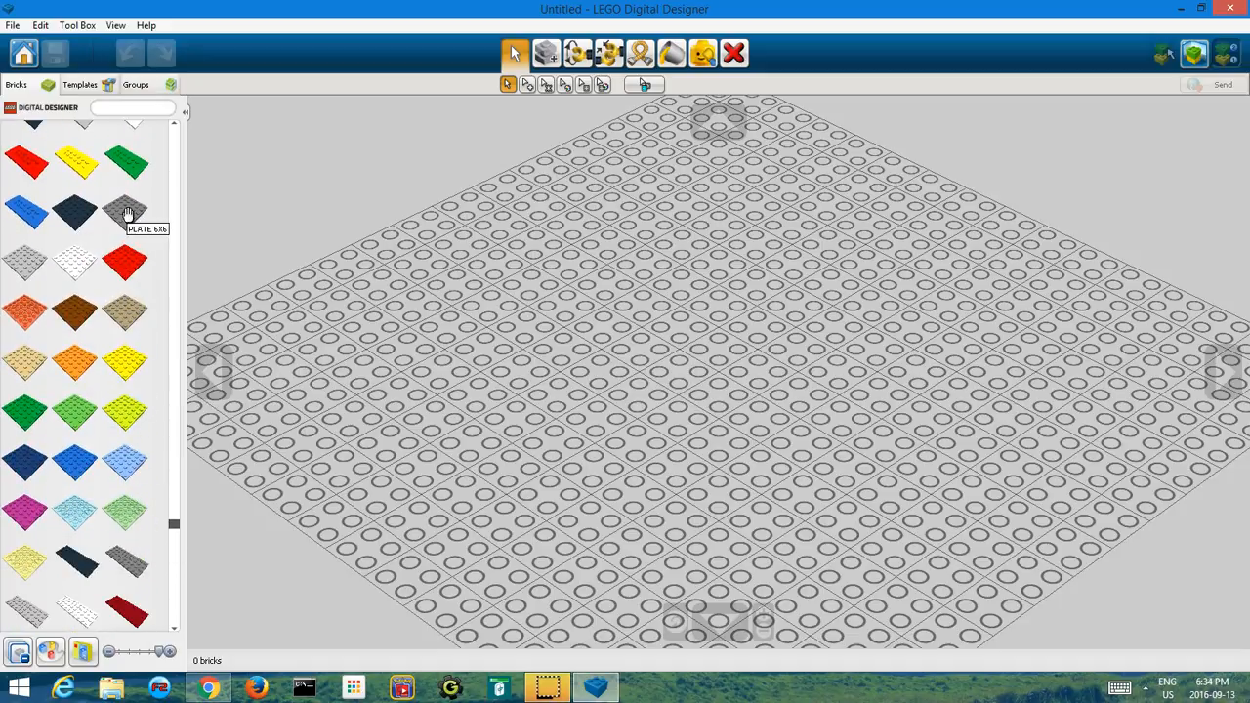
{"action": "left_click", "coordinate": [124, 209]}
{"action": "left_click", "coordinate": [446, 260]}
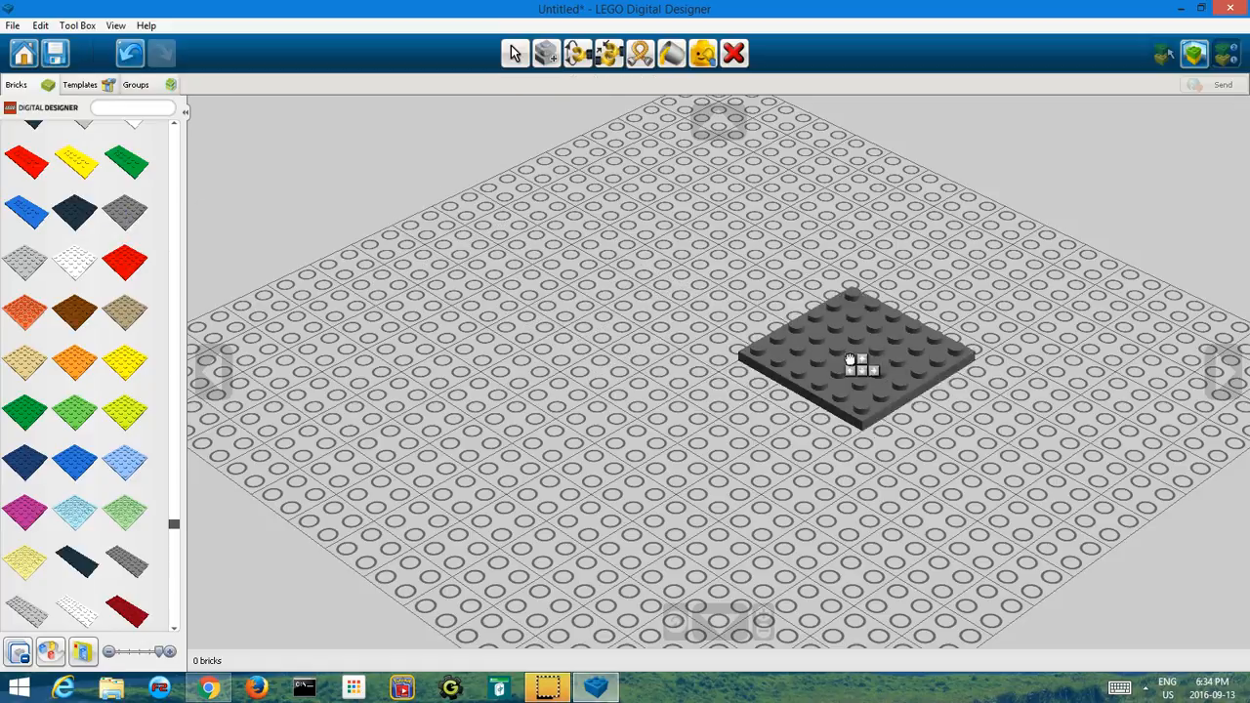
{"action": "left_click", "coordinate": [722, 345]}
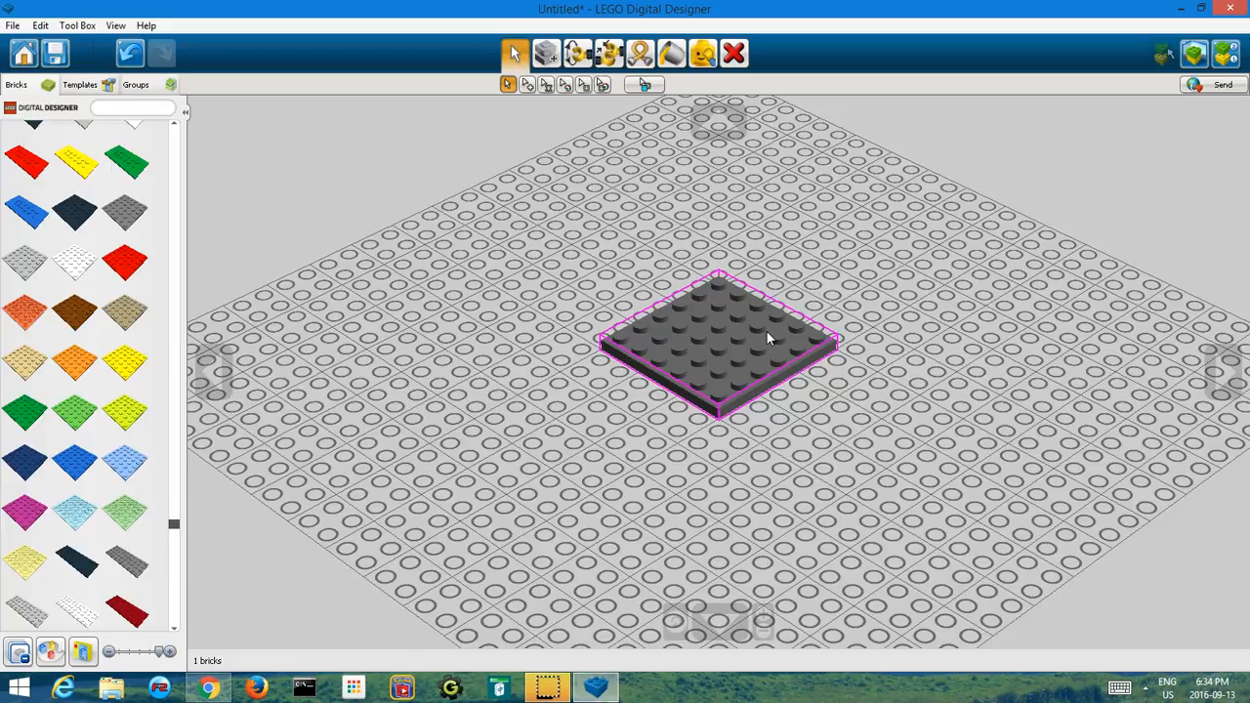
Pick up the 6x6 plate, rotate it through several orientations and set it down flat, studs up, near the middle of the building area
{"action": "left_click_drag", "start_coordinate": [767, 331], "coordinate": [657, 354]}
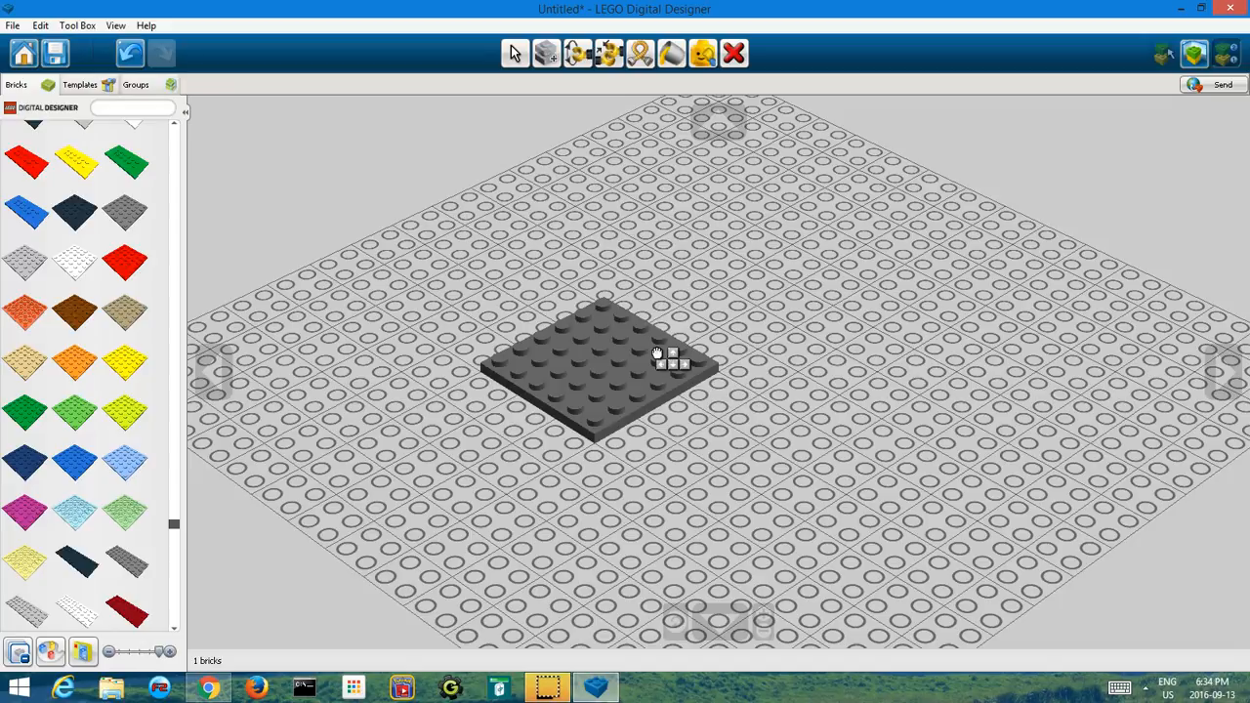
{"action": "left_click_drag", "start_coordinate": [658, 353], "coordinate": [696, 330]}
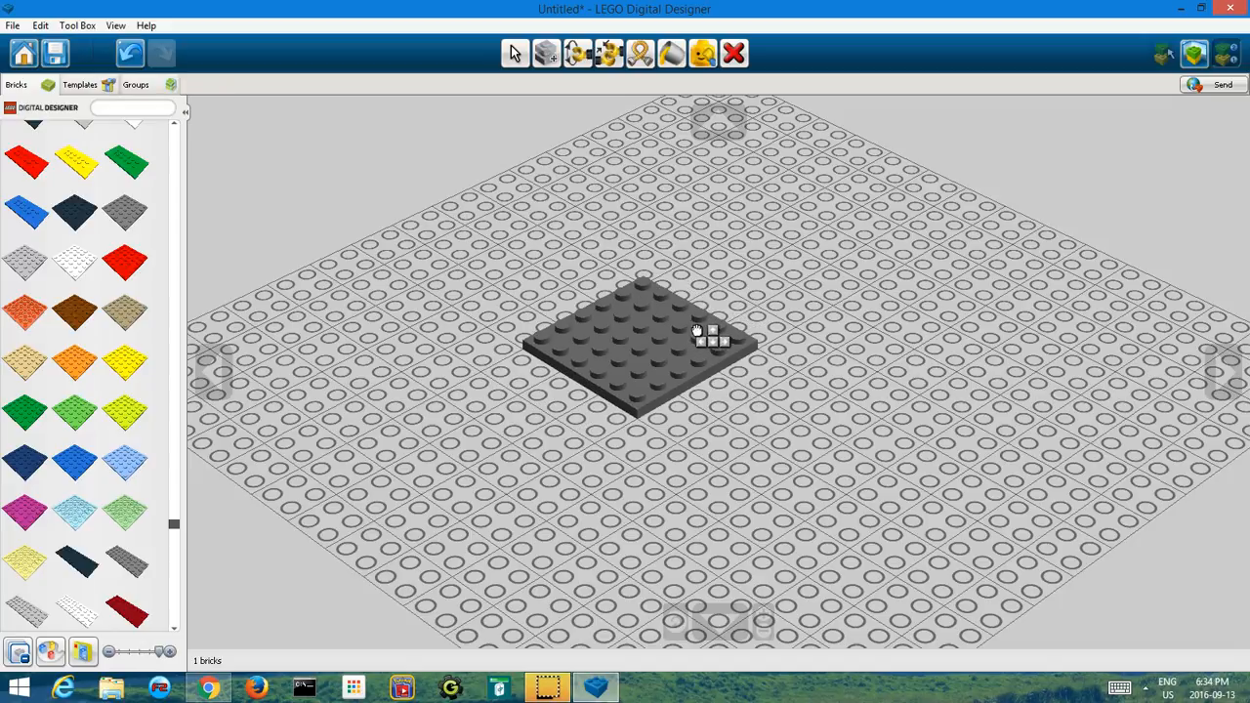
{"action": "key", "text": "Right"}
{"action": "key", "text": "Right"}
{"action": "key", "text": "Up"}
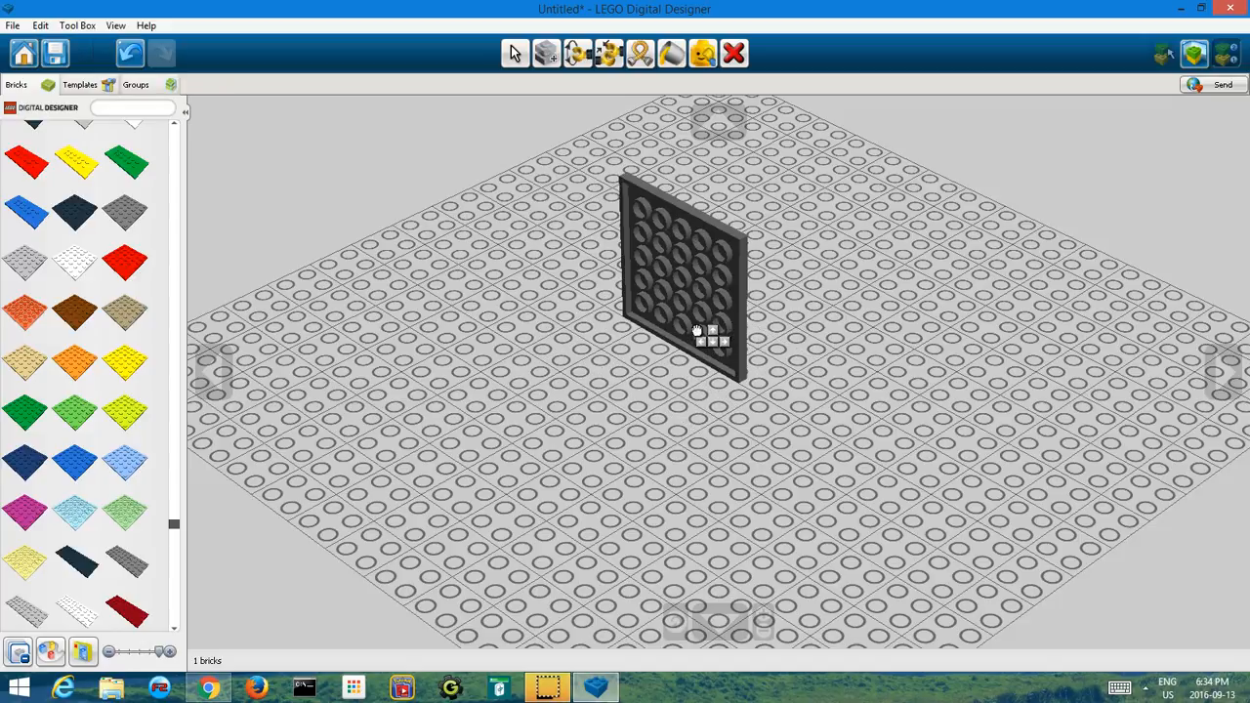
{"action": "key", "text": "Up"}
{"action": "key", "text": "Down"}
{"action": "key", "text": "Right"}
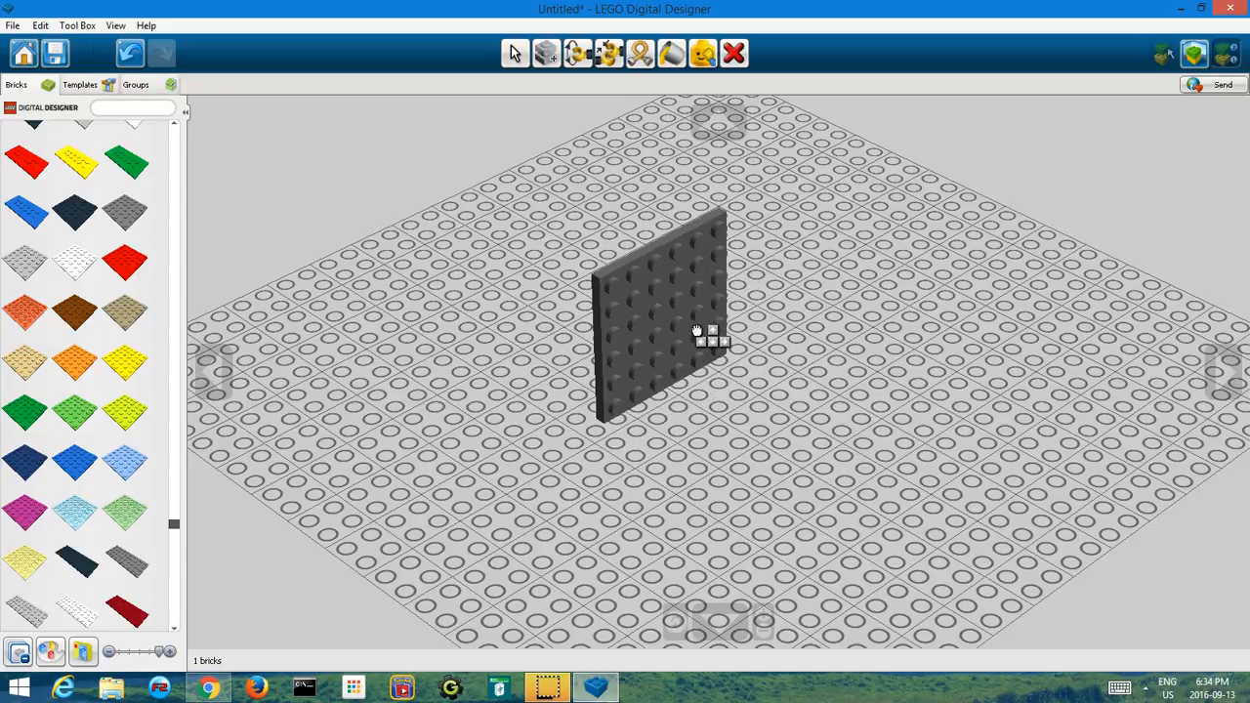
{"action": "key", "text": "Right"}
{"action": "key", "text": "Up"}
{"action": "key", "text": "Down"}
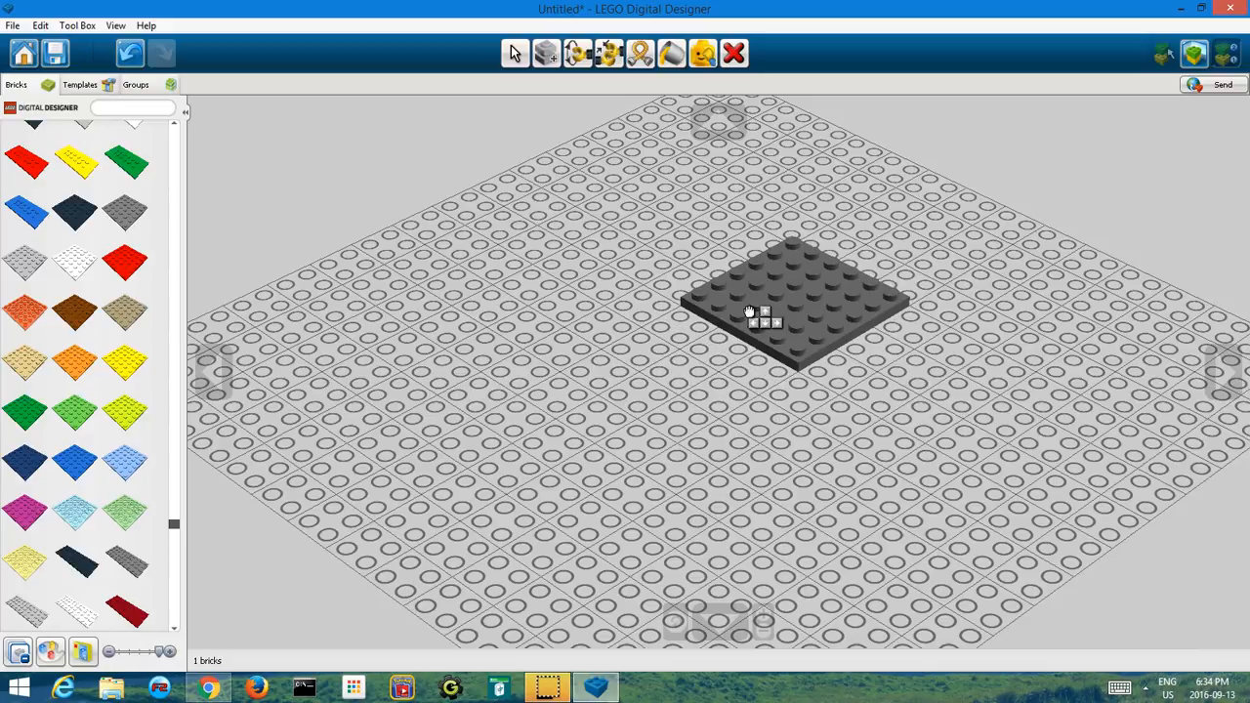
{"action": "key", "text": "Down"}
{"action": "key", "text": "Right"}
{"action": "key", "text": "Right"}
{"action": "key", "text": "Down"}
{"action": "key", "text": "Down"}
{"action": "key", "text": "Right"}
{"action": "key", "text": "Right"}
{"action": "key", "text": "Down"}
{"action": "key", "text": "Down"}
{"action": "key", "text": "Down"}
{"action": "key", "text": "Right"}
{"action": "key", "text": "Right"}
{"action": "key", "text": "Down"}
{"action": "key", "text": "Down"}
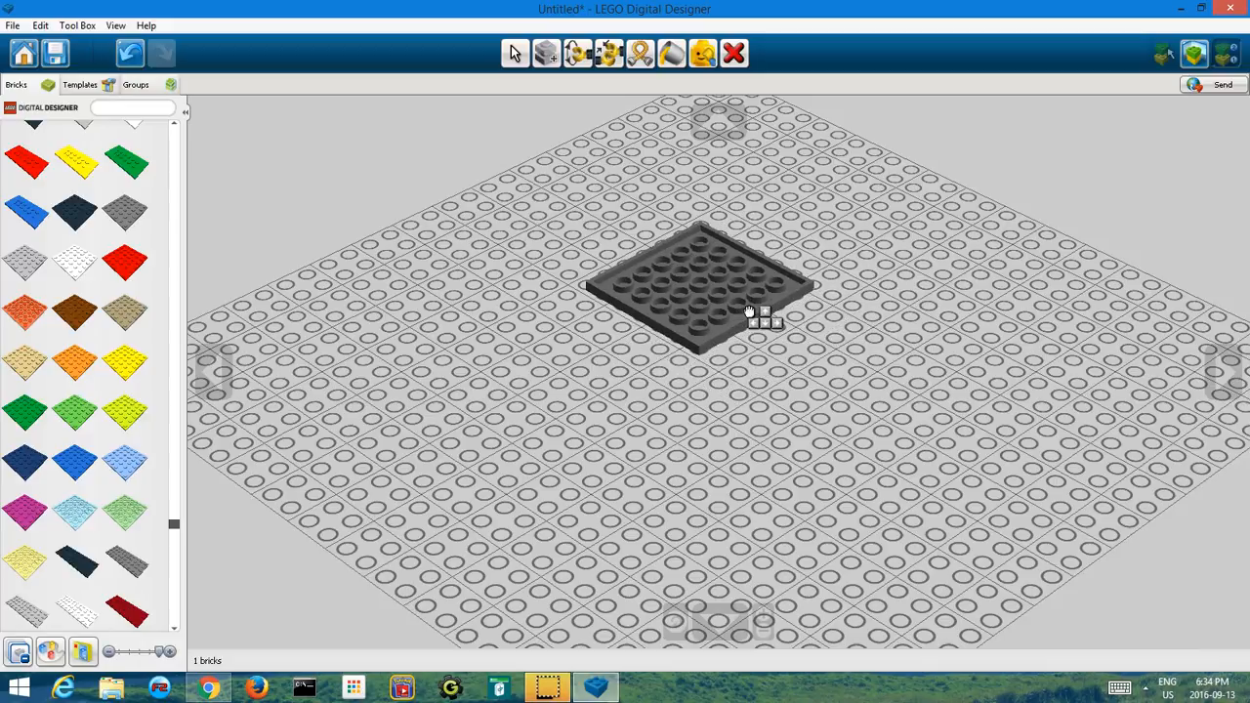
{"action": "key", "text": "Right"}
{"action": "key", "text": "Right"}
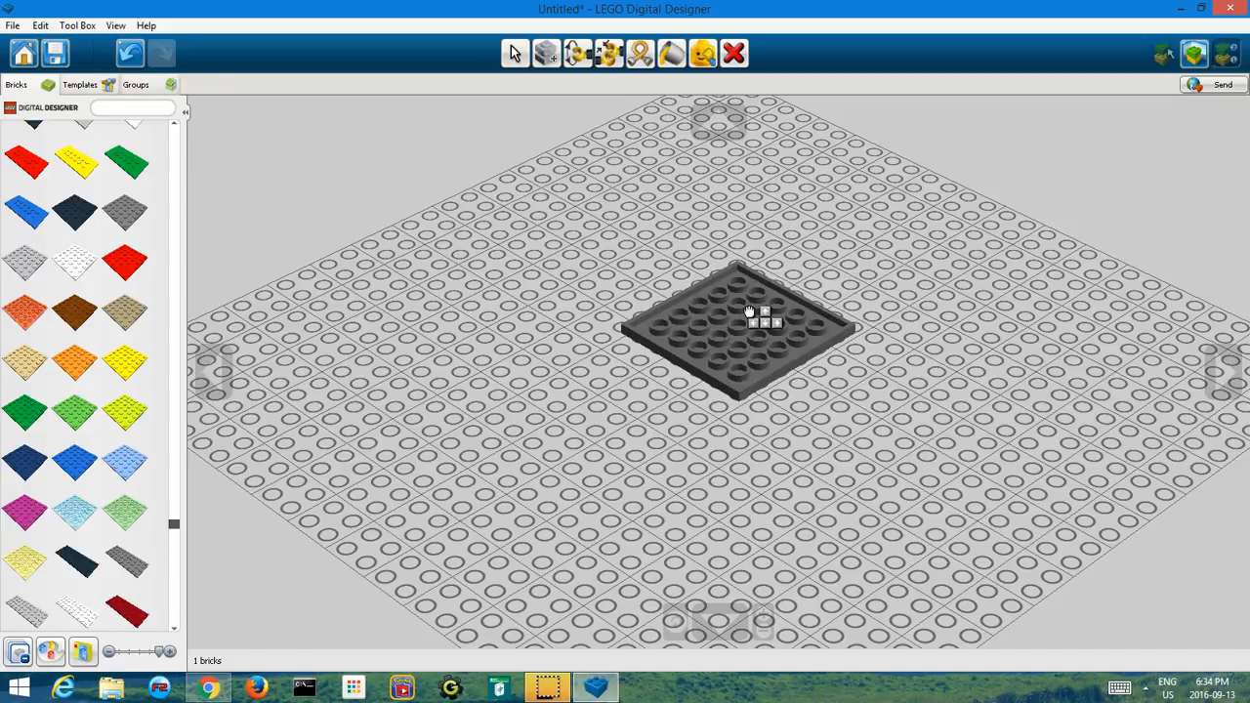
{"action": "key", "text": "Down"}
{"action": "key", "text": "Down"}
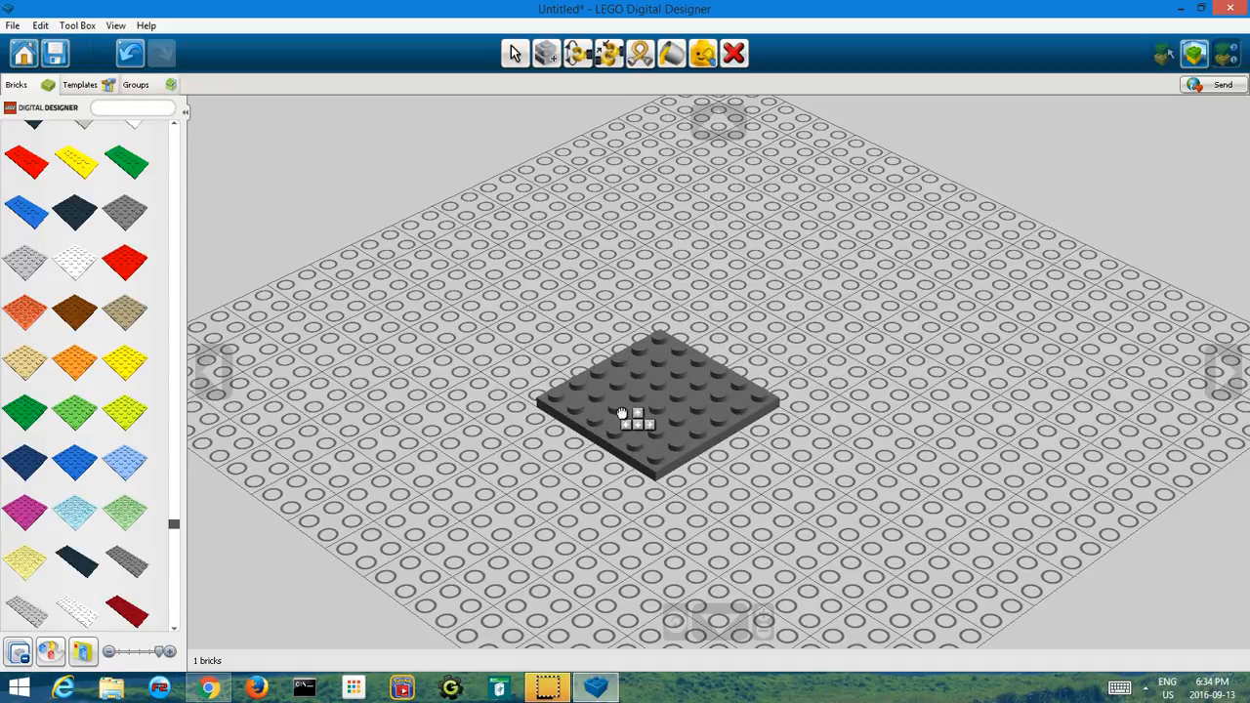
{"action": "left_click", "coordinate": [657, 388]}
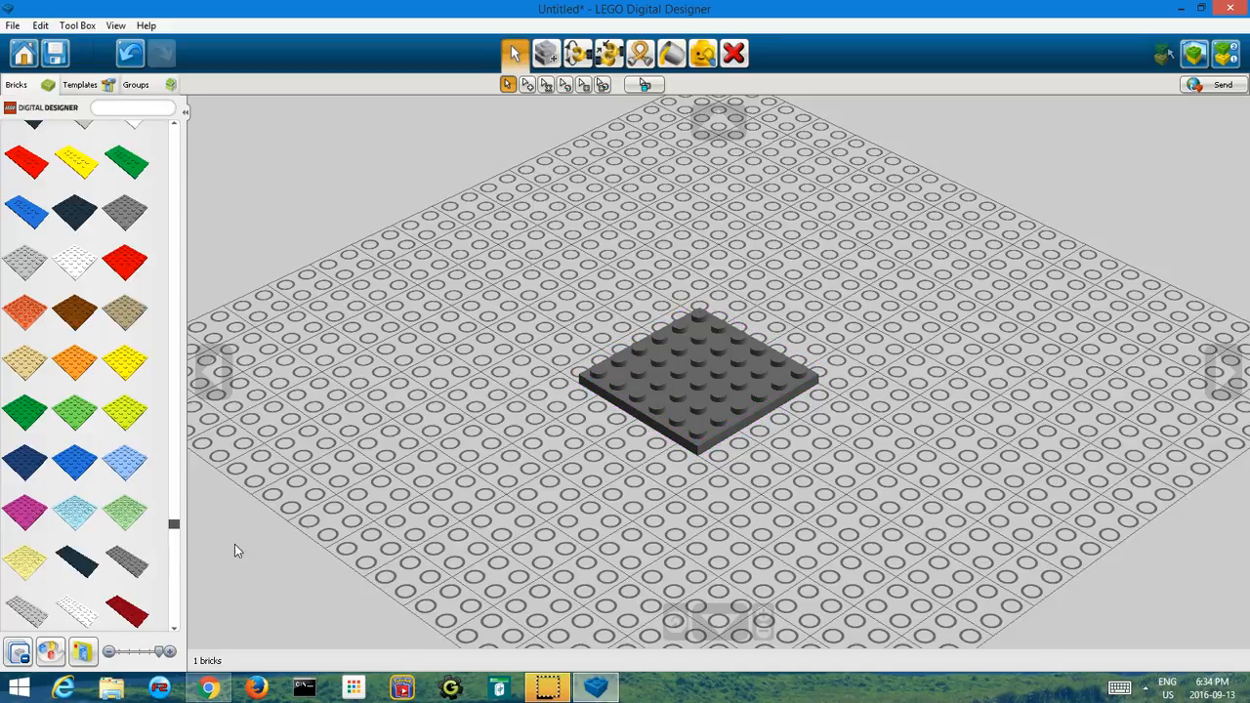
Place two white 1x1 eye bricks one behind the other, starting on the plate's left corner stud
{"action": "left_click_drag", "start_coordinate": [174, 528], "coordinate": [144, 247]}
{"action": "scroll", "coordinate": [143, 246], "scroll_direction": "up", "scroll_amount": 10}
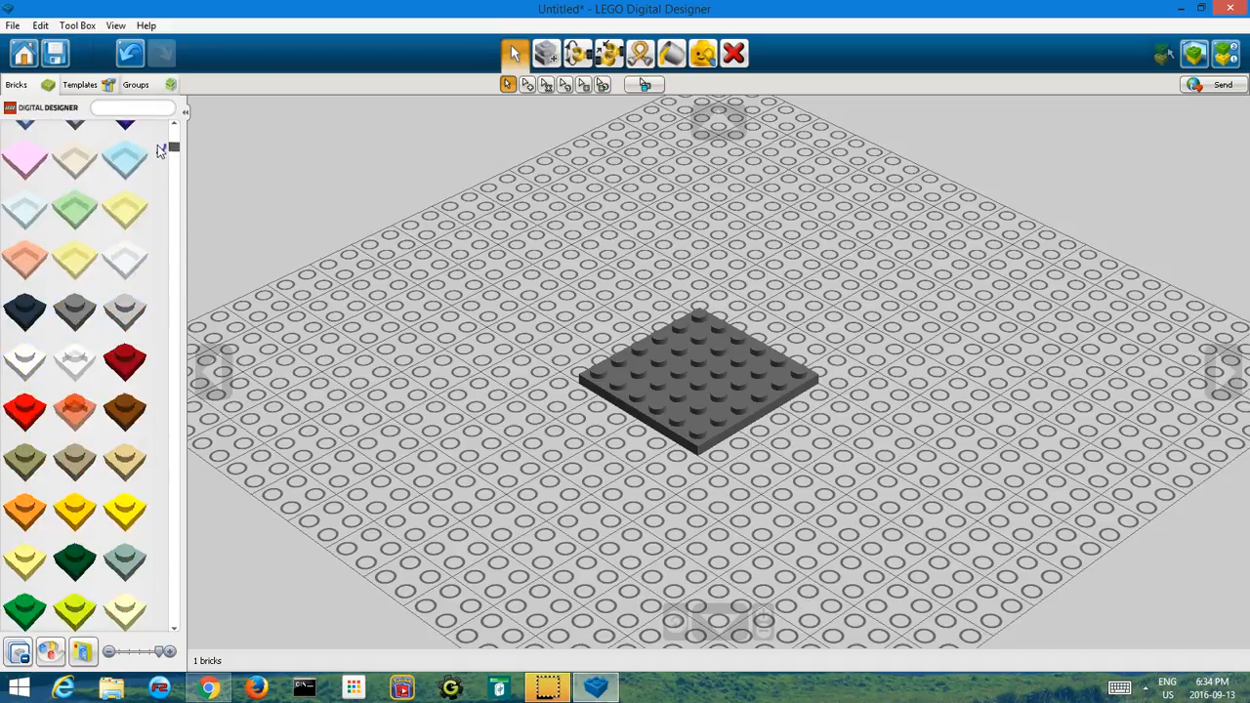
{"action": "left_click", "coordinate": [76, 245]}
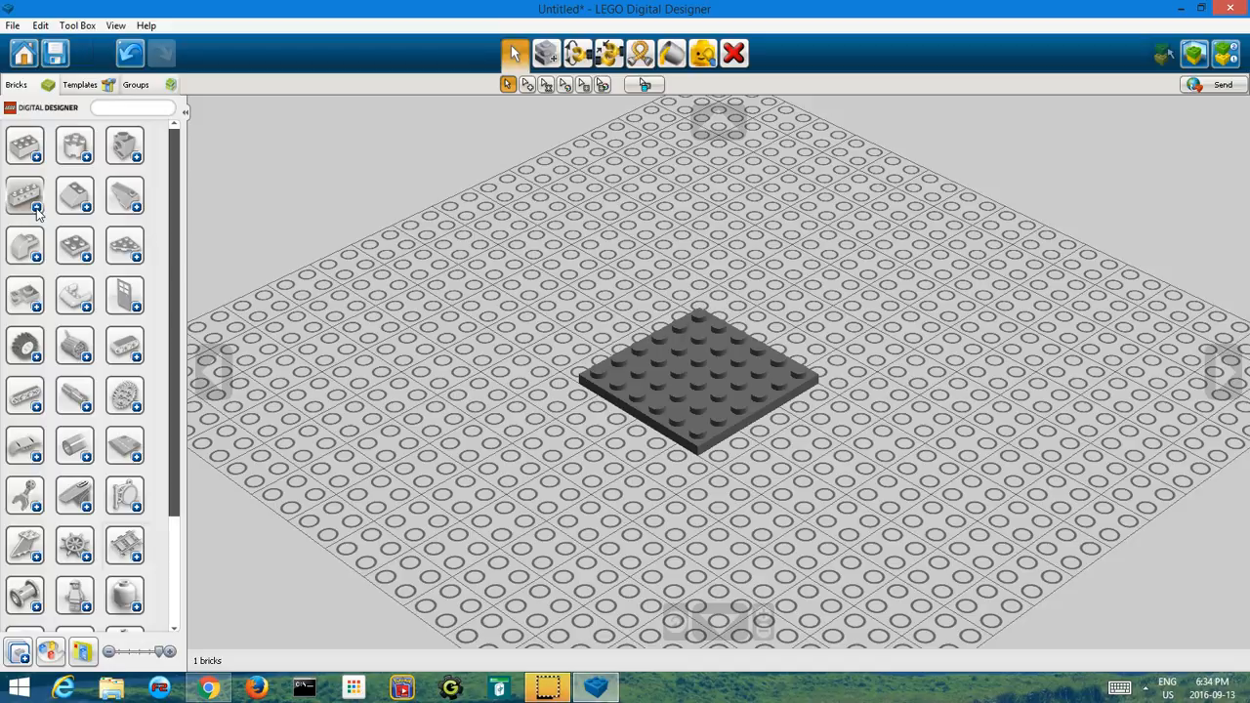
{"action": "left_click", "coordinate": [29, 143]}
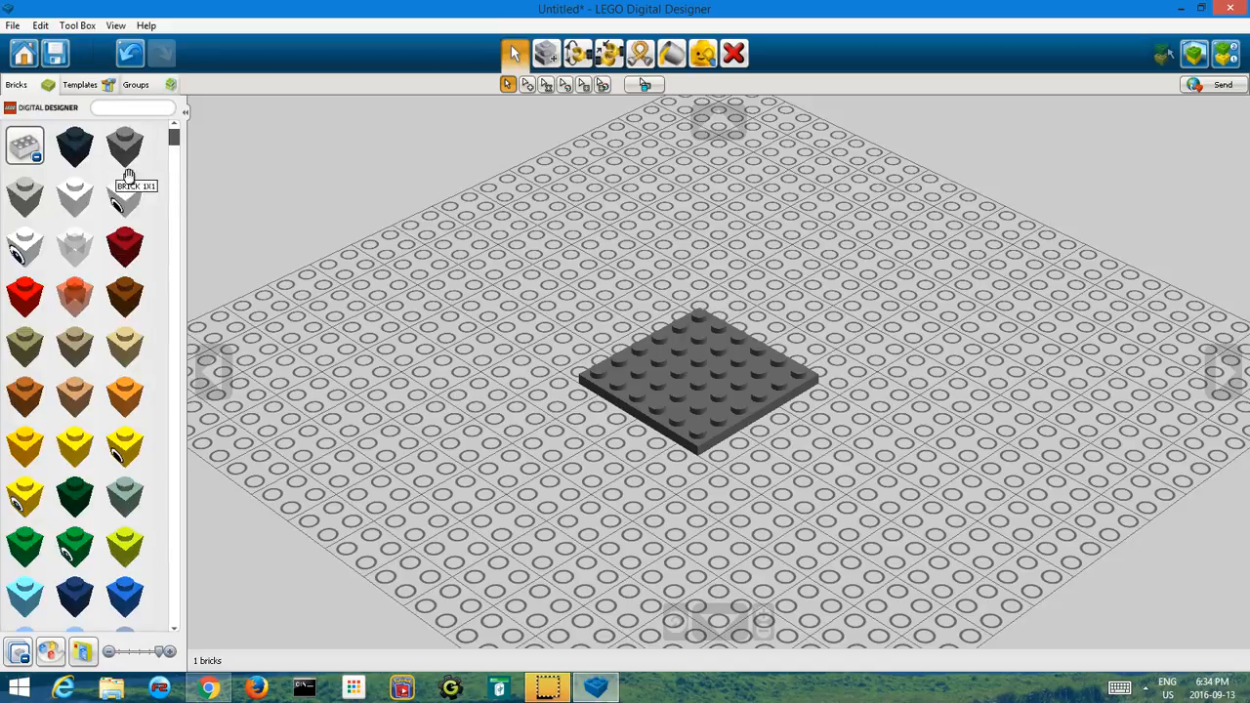
{"action": "left_click", "coordinate": [24, 244]}
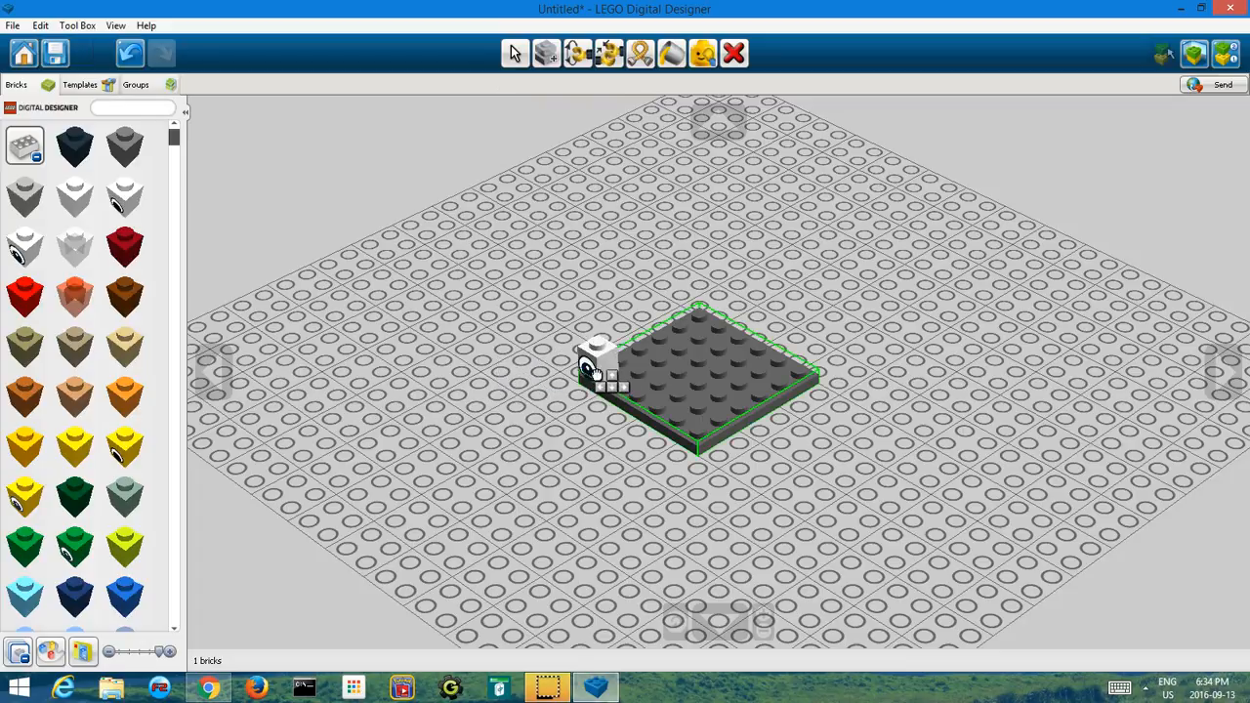
{"action": "left_click", "coordinate": [591, 374]}
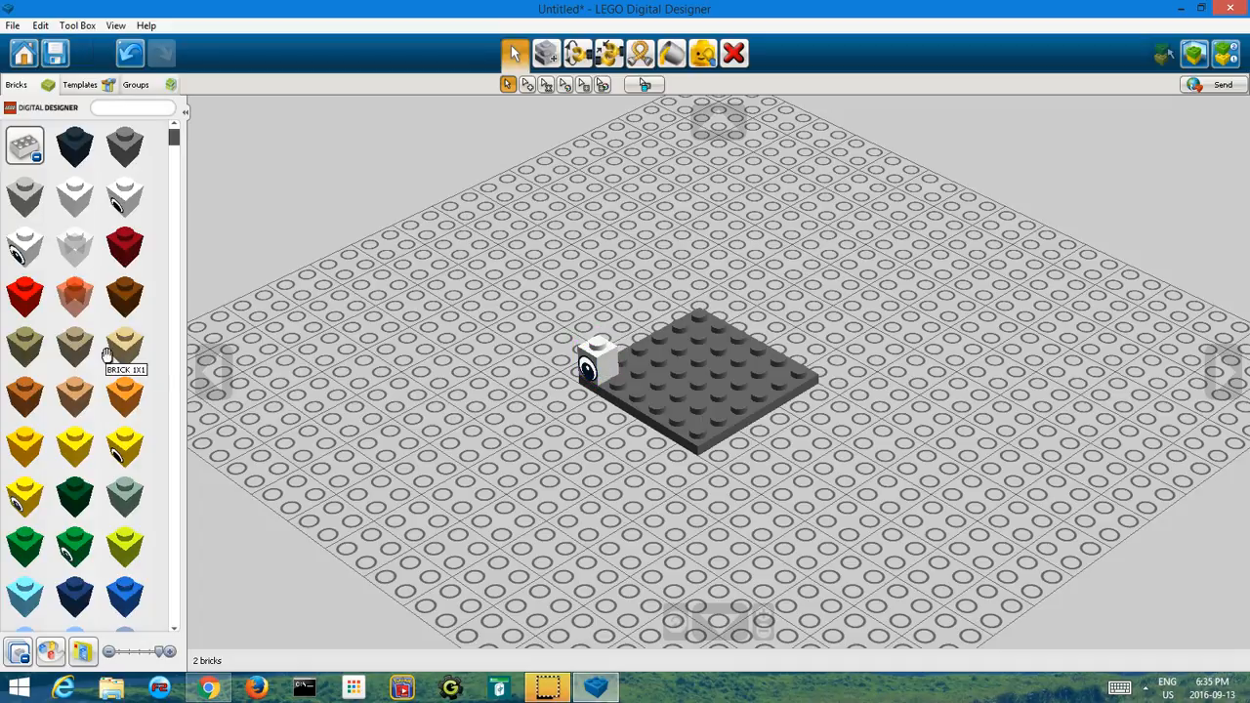
{"action": "left_click", "coordinate": [24, 247]}
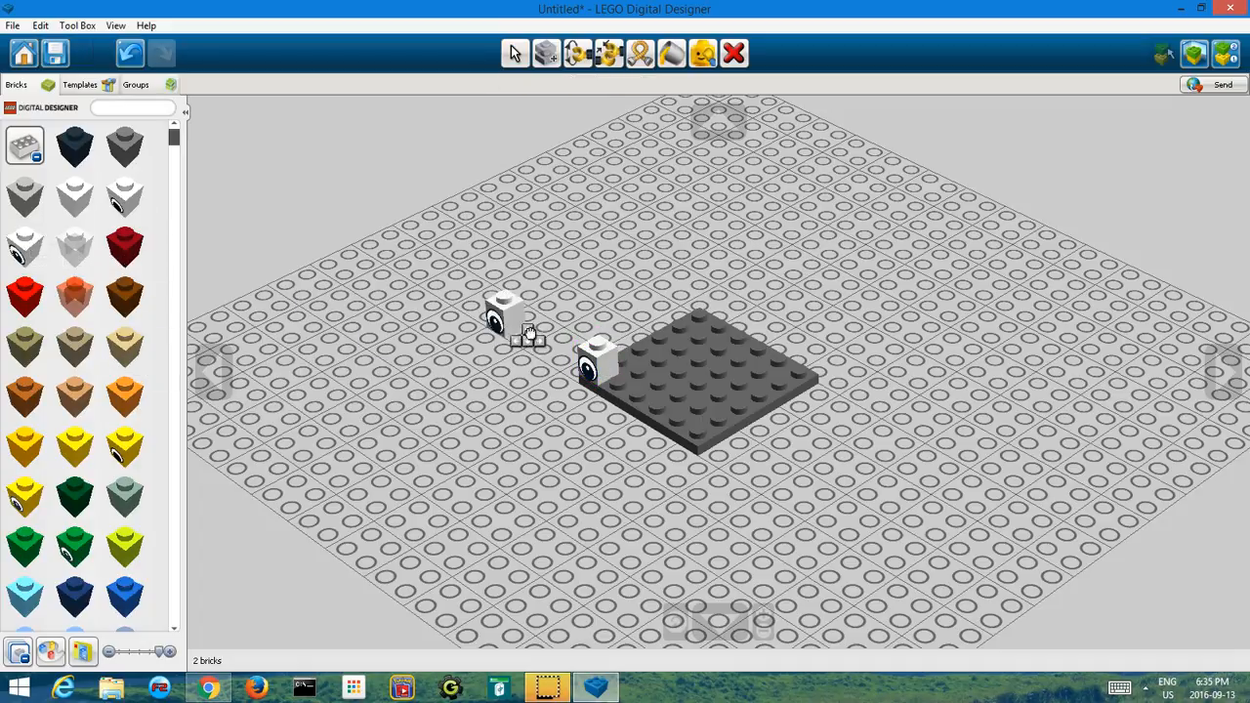
{"action": "left_click", "coordinate": [618, 367]}
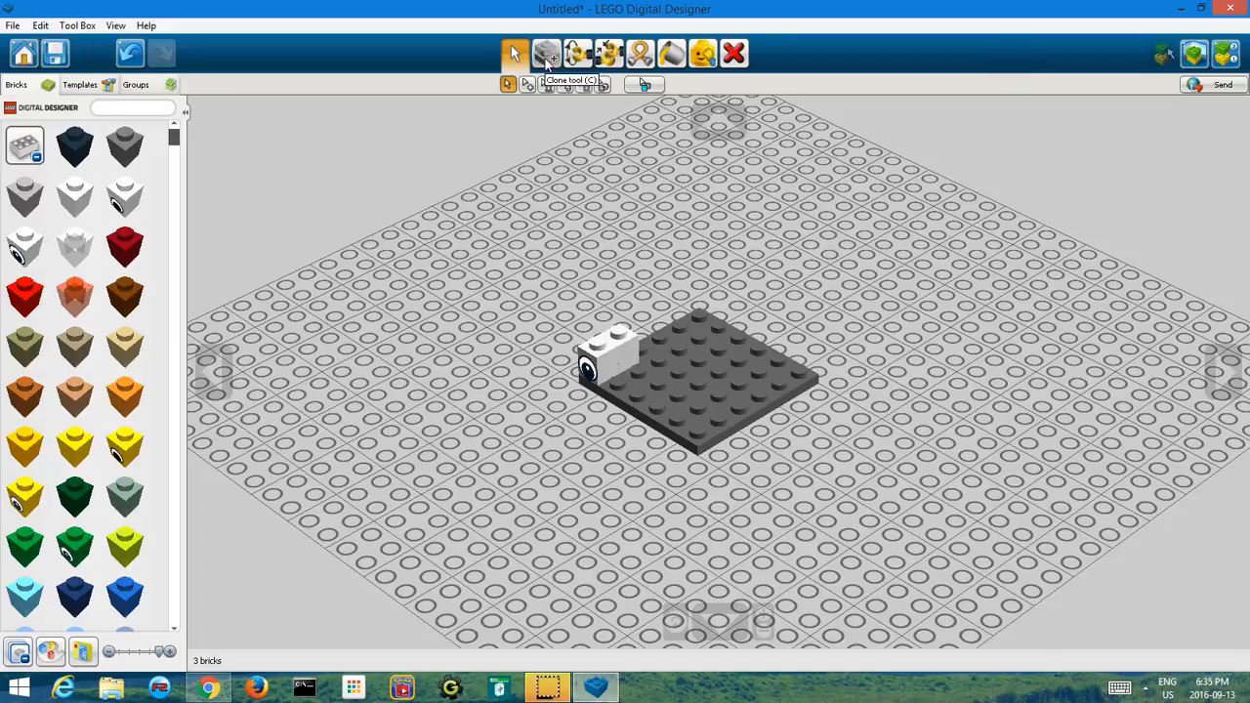
Clone the white 1x1 eye brick onto the plate's right corner stud with the Clone tool
{"action": "left_click", "coordinate": [547, 55]}
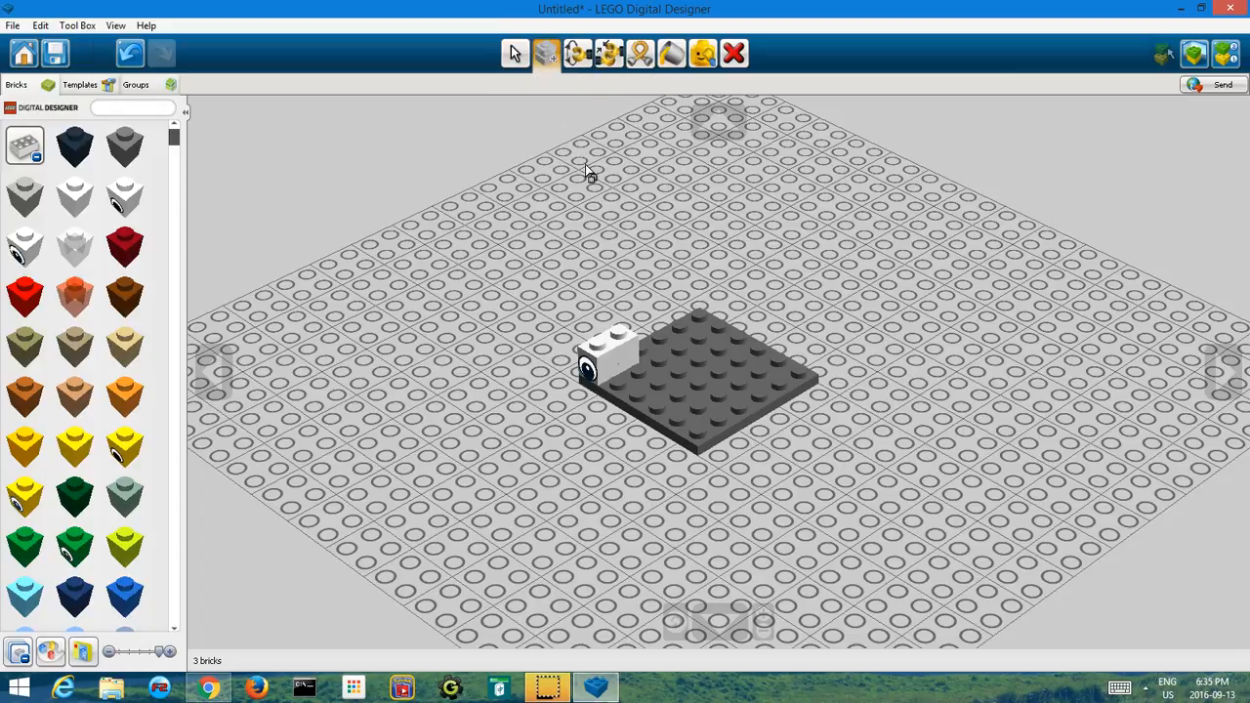
{"action": "left_click", "coordinate": [603, 363]}
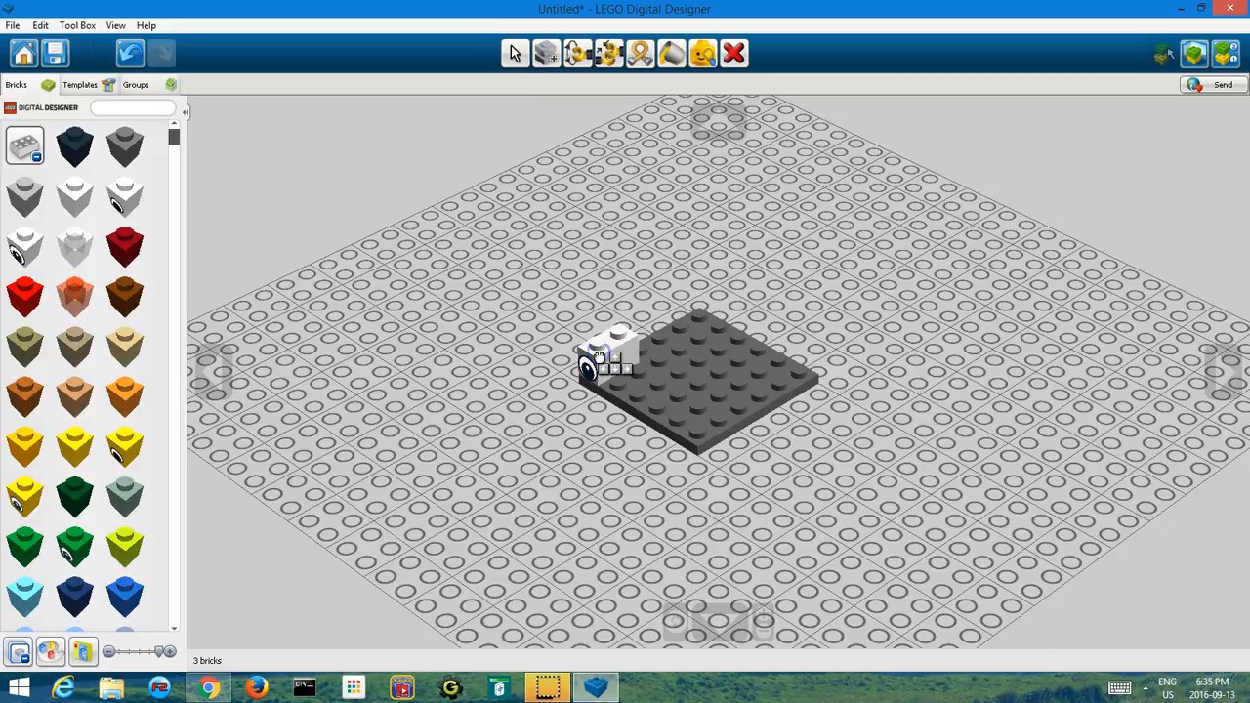
{"action": "left_click", "coordinate": [801, 379]}
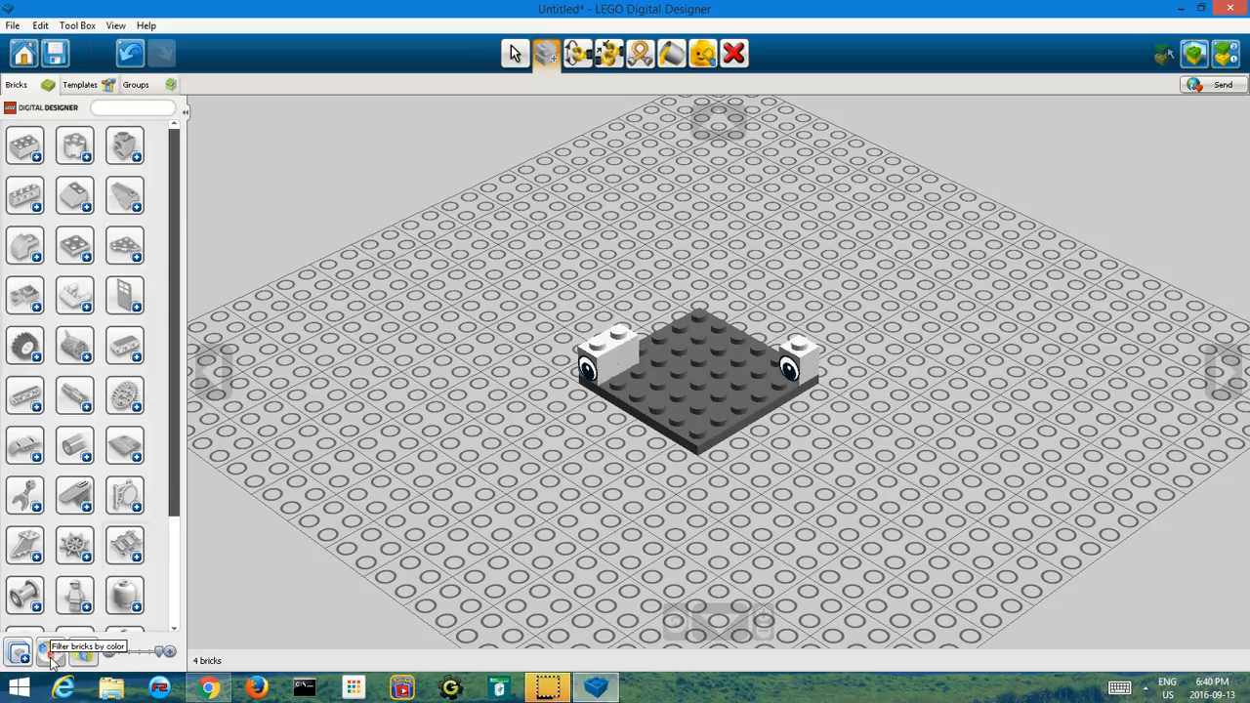
Filter the brick palette by the pale aqua solid color
{"action": "left_click", "coordinate": [54, 656]}
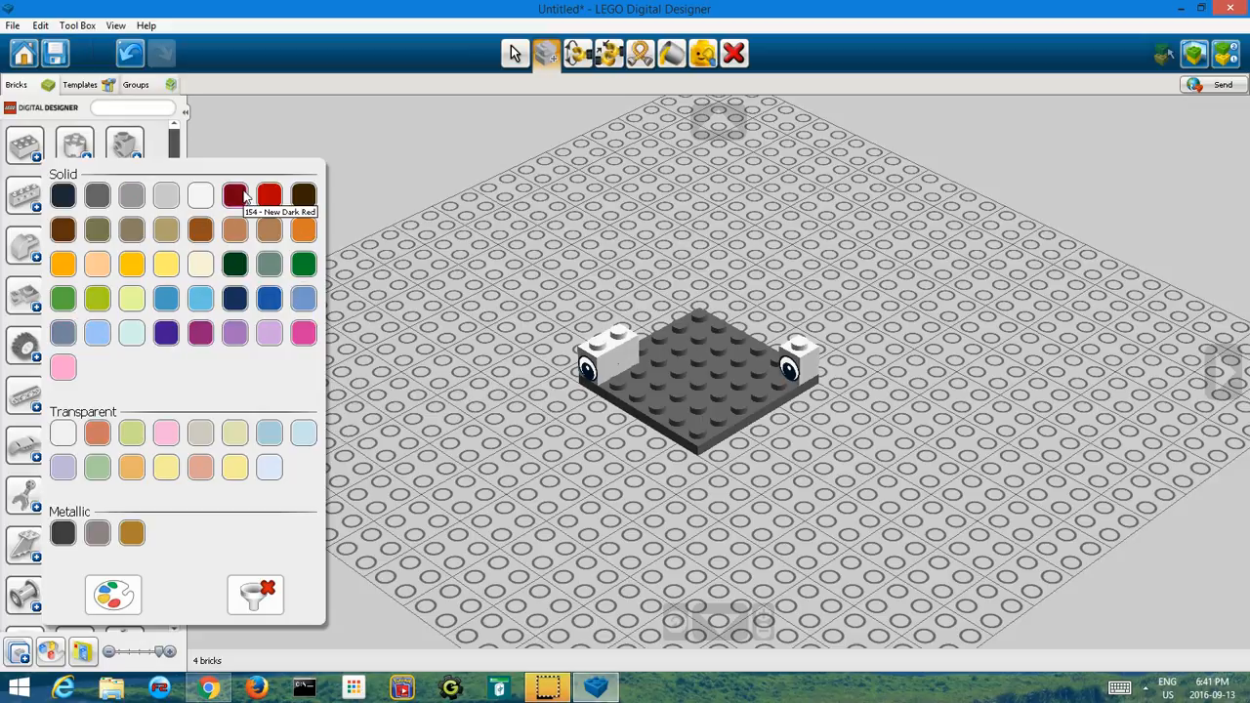
{"action": "left_click", "coordinate": [137, 338]}
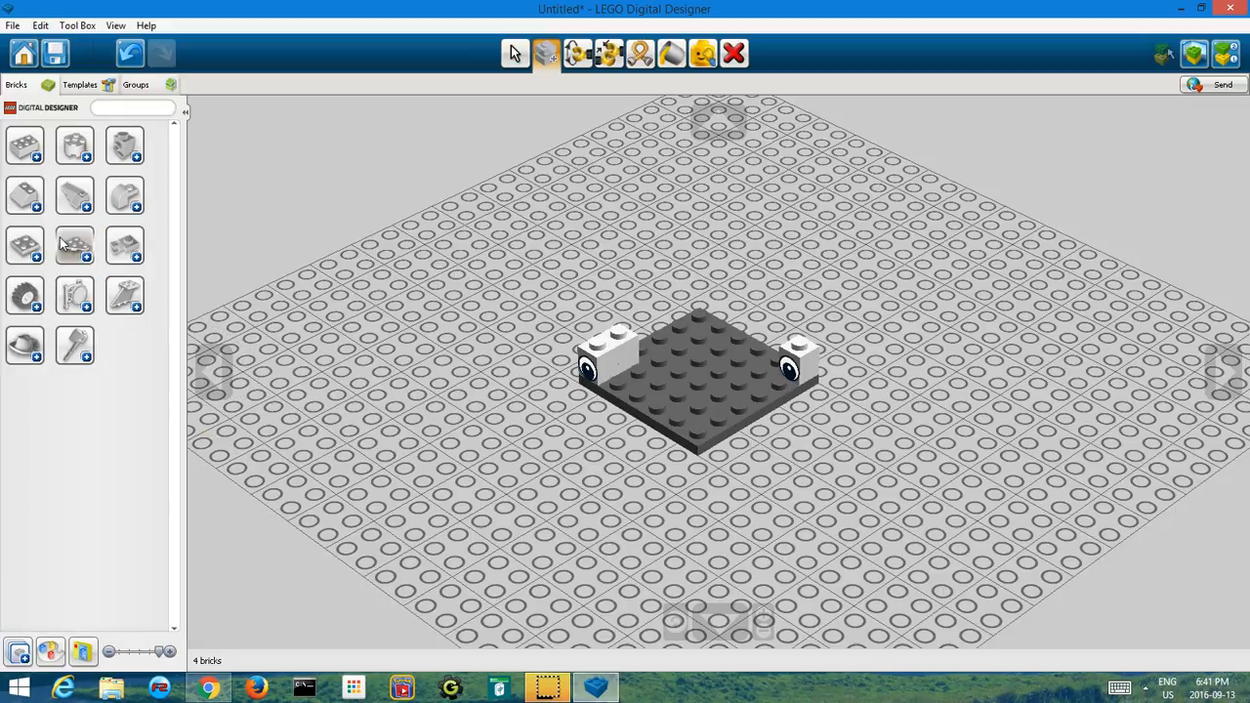
Examine which parts the color-filtered brick categories offer, including basic bricks and wings
{"action": "left_click", "coordinate": [37, 157]}
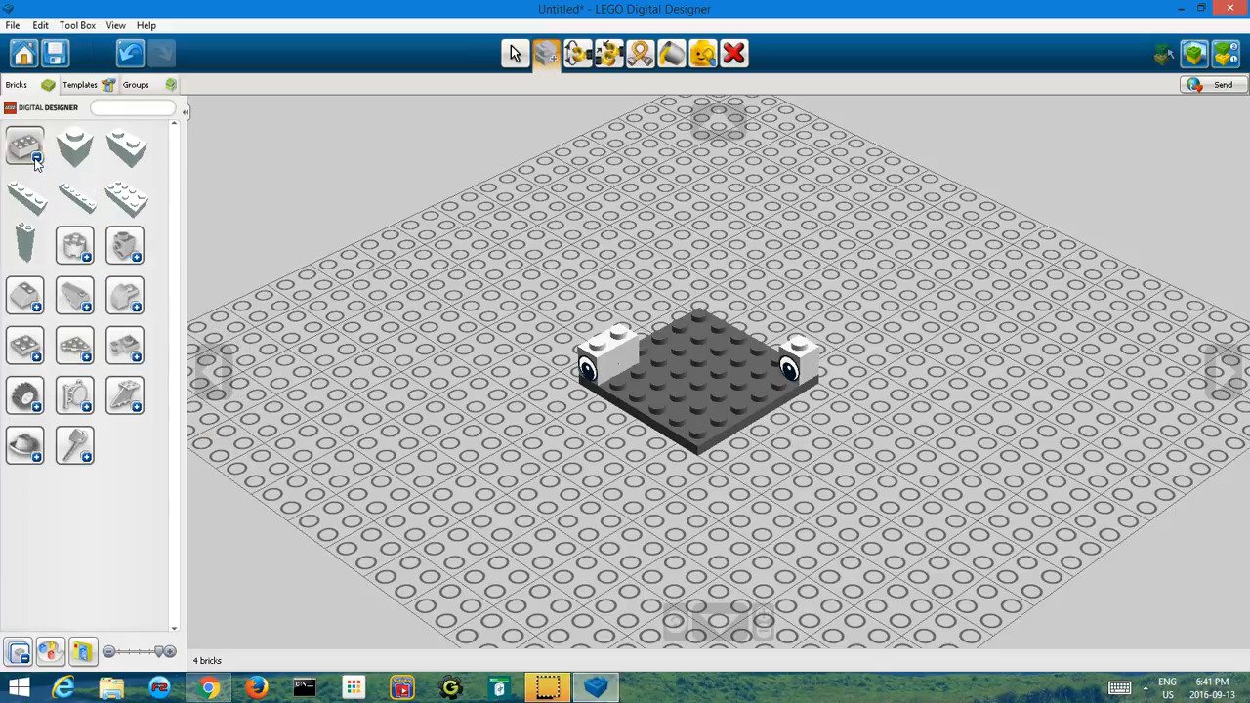
{"action": "left_click", "coordinate": [34, 157]}
{"action": "left_click", "coordinate": [69, 149]}
{"action": "left_click", "coordinate": [68, 146]}
{"action": "left_click", "coordinate": [125, 298]}
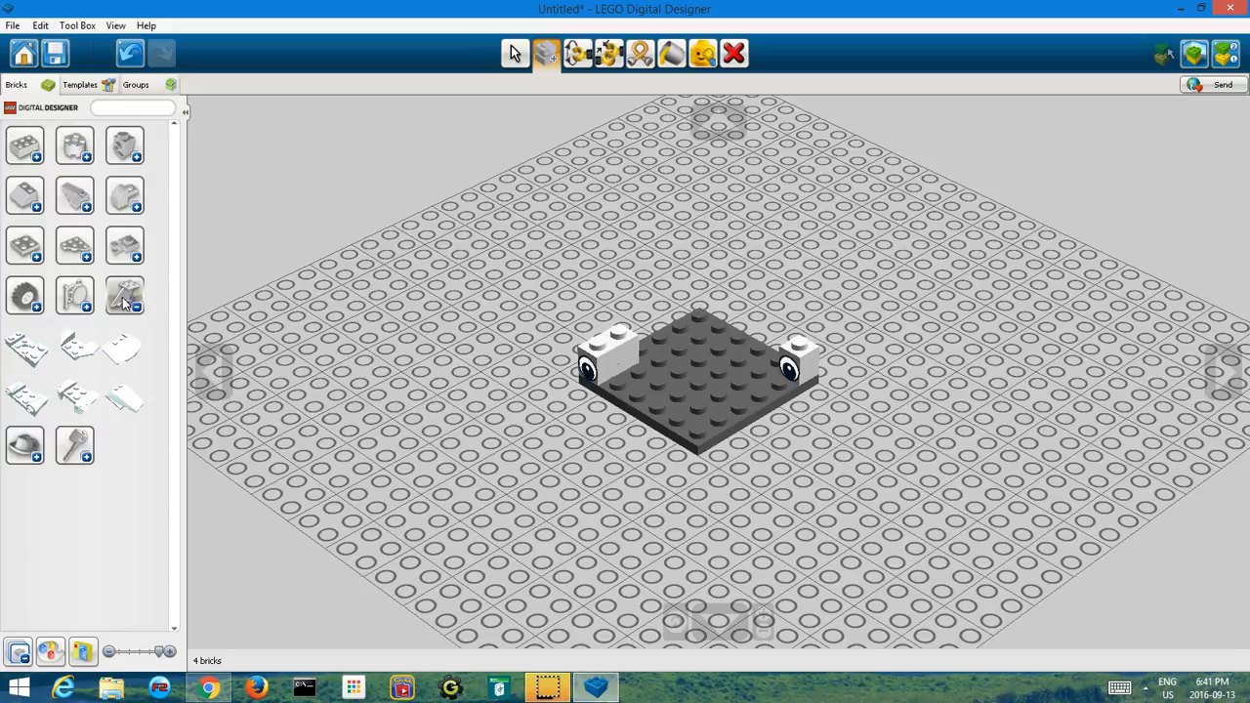
{"action": "left_click", "coordinate": [125, 298]}
{"action": "left_click", "coordinate": [74, 295]}
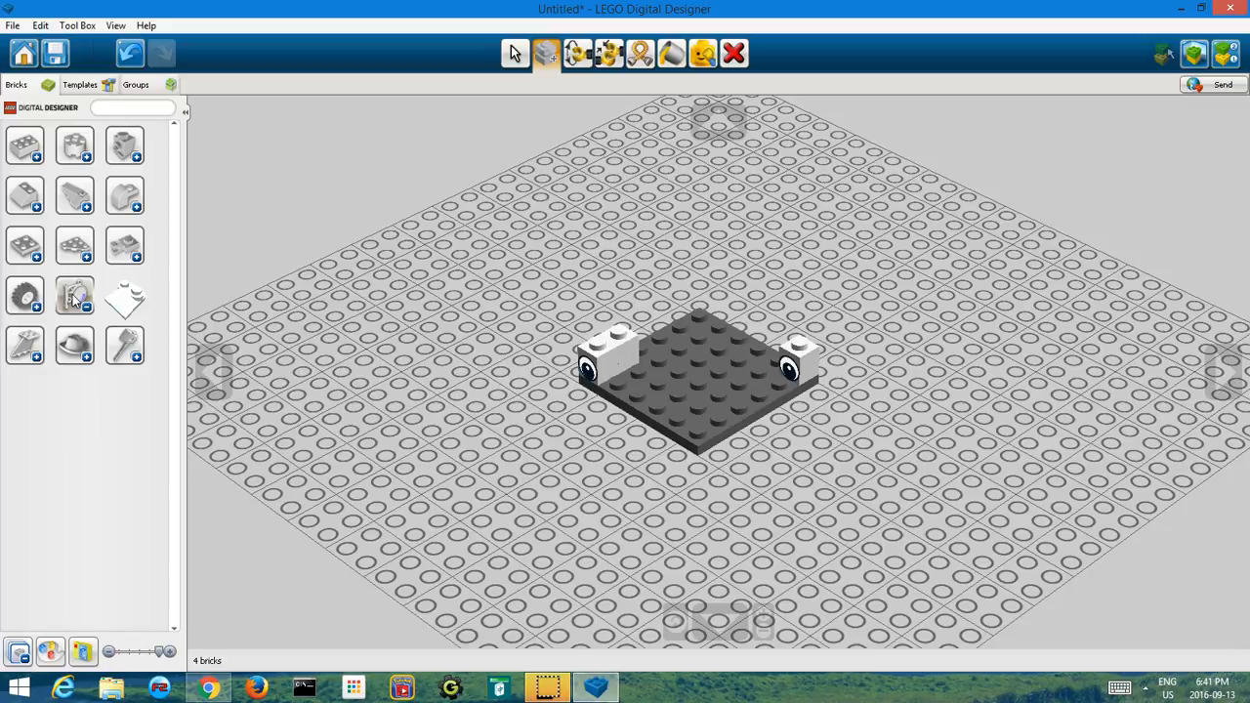
{"action": "left_click", "coordinate": [73, 294]}
{"action": "left_click", "coordinate": [67, 334]}
{"action": "left_click", "coordinate": [66, 344]}
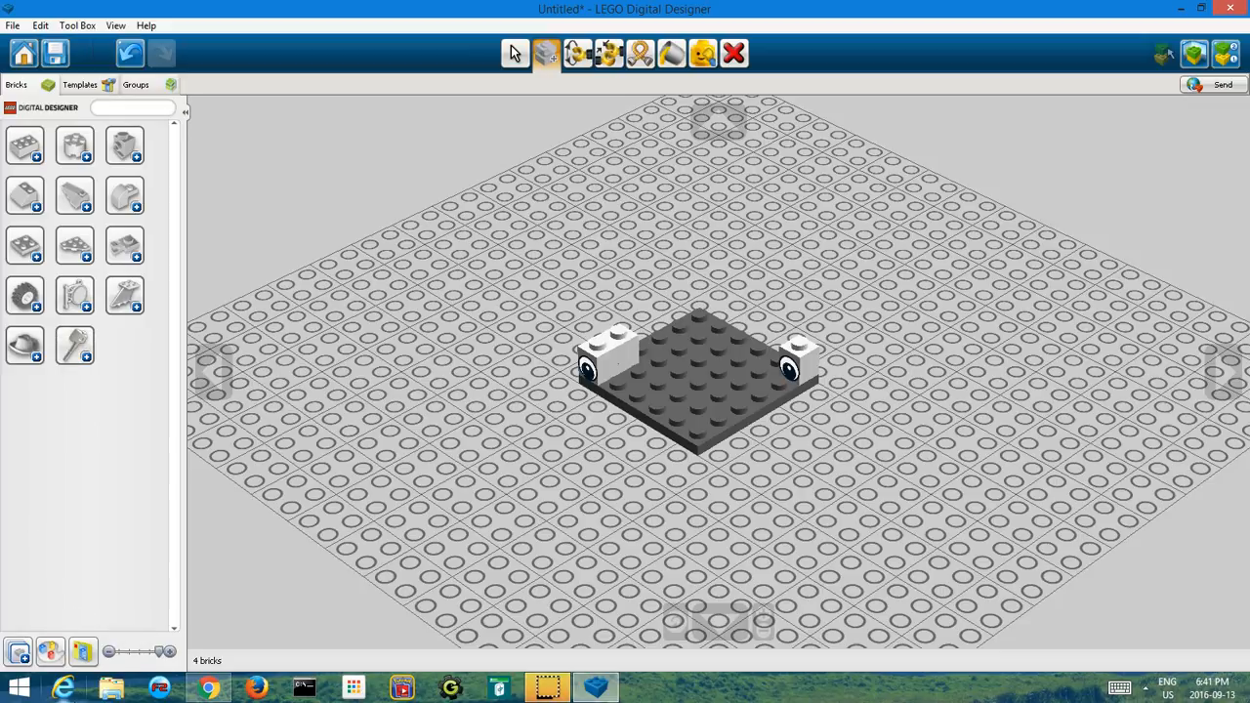
Clear the color filter from the brick palette and activate the Hide tool
{"action": "left_click", "coordinate": [56, 653]}
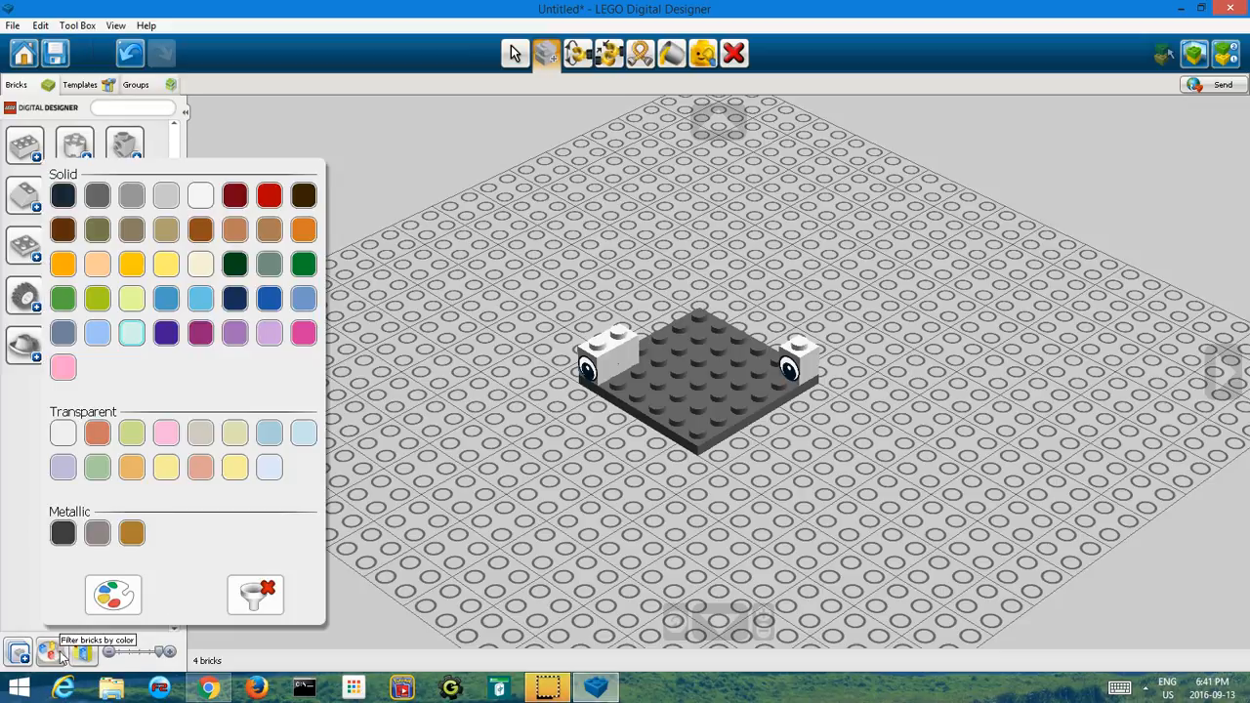
{"action": "left_click", "coordinate": [256, 604]}
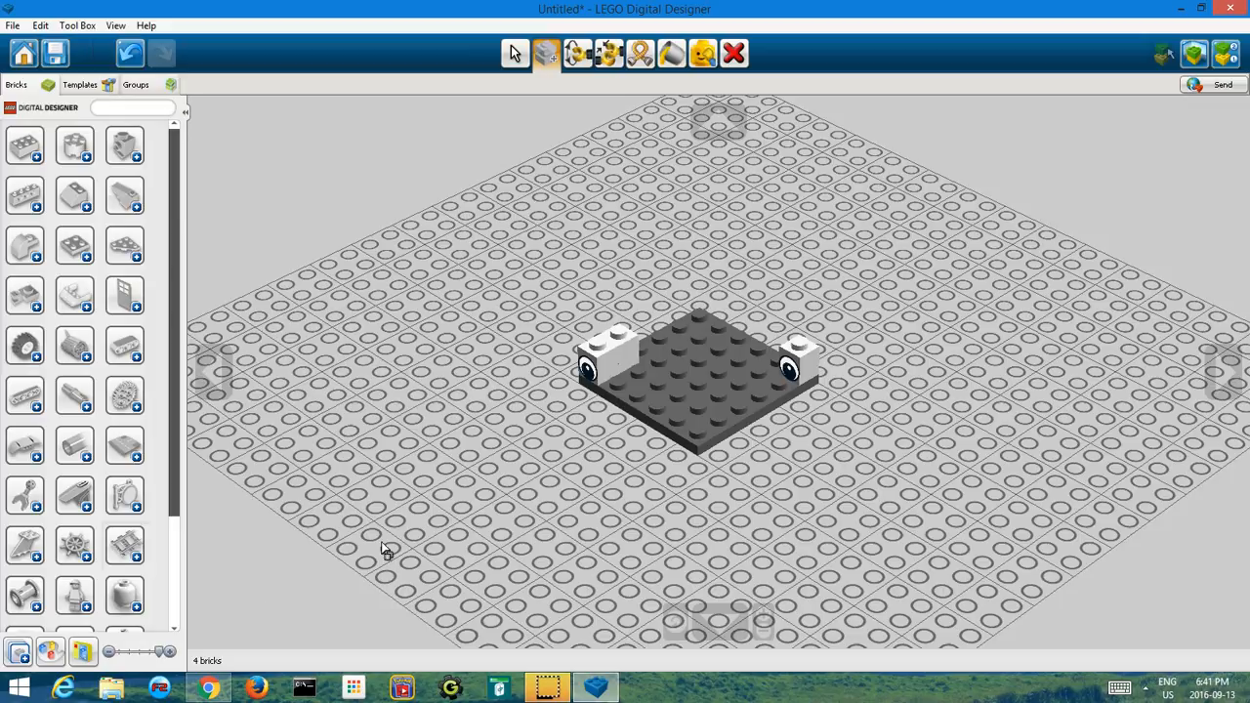
{"action": "left_click", "coordinate": [701, 56]}
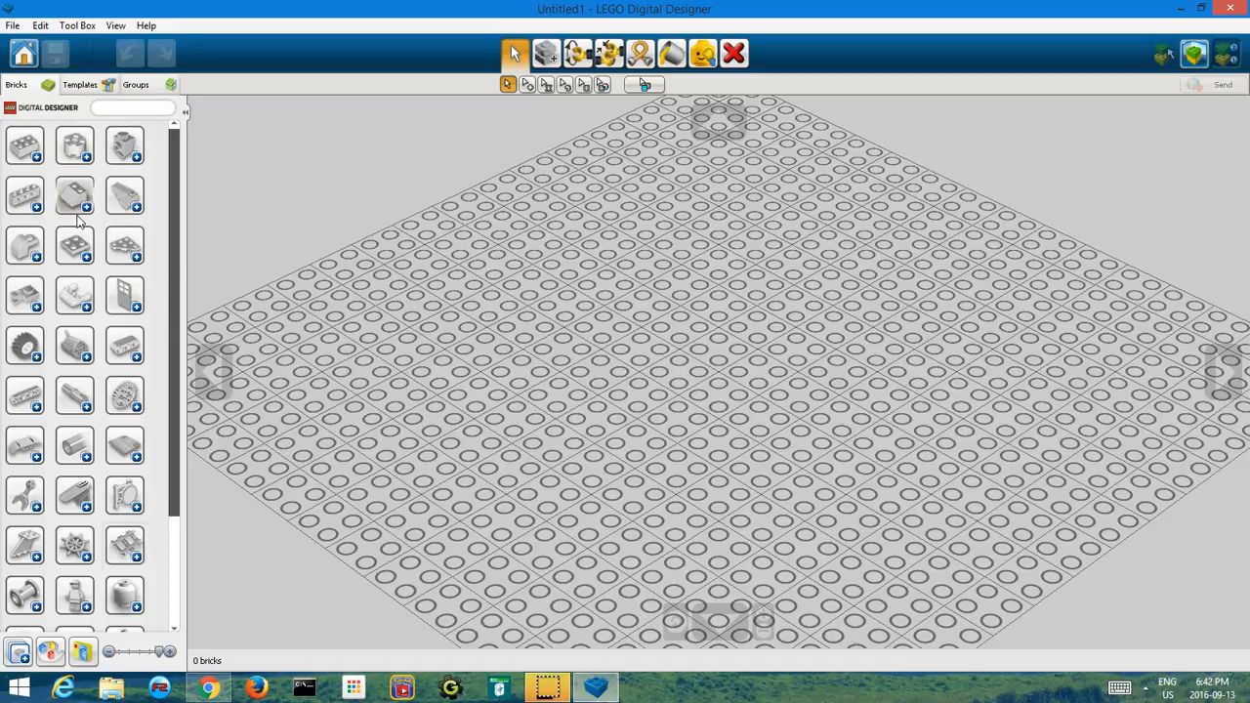
Place two black 1x6 bricks from the basic bricks category parallel on the empty baseplate, leaving a two-stud gap between them
{"action": "left_click", "coordinate": [83, 164]}
{"action": "left_click", "coordinate": [73, 162]}
{"action": "left_click", "coordinate": [24, 147]}
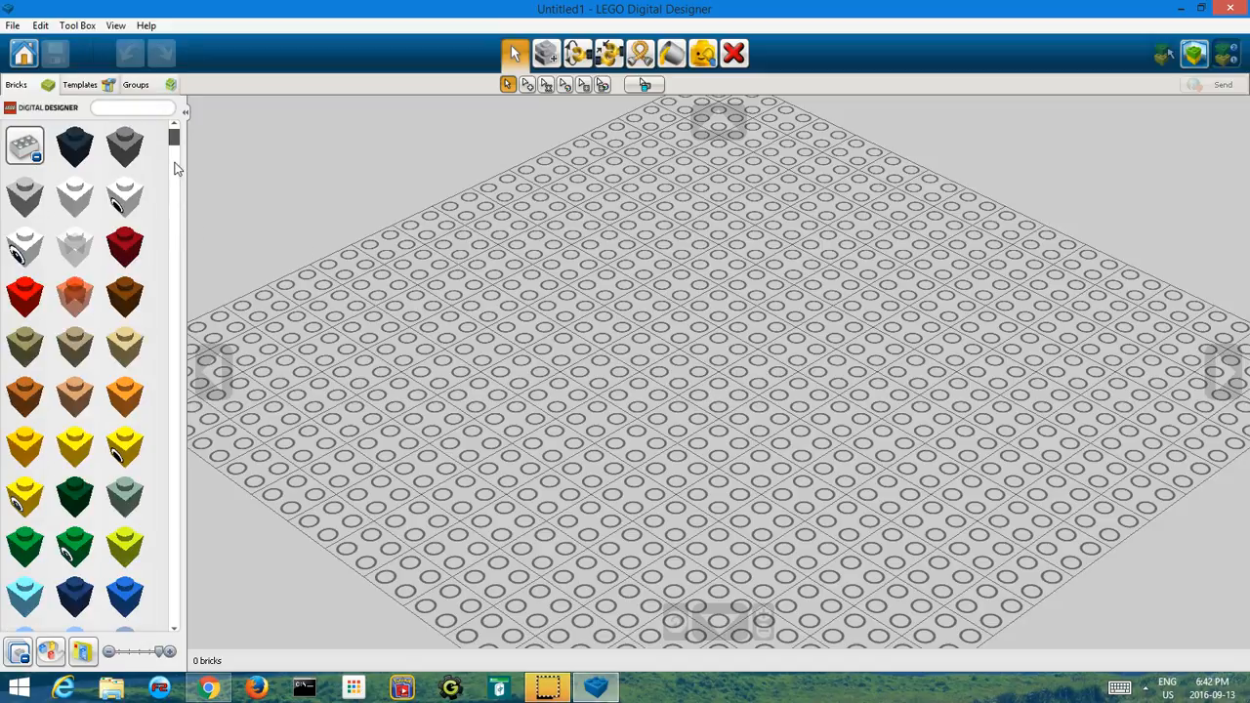
{"action": "left_click_drag", "start_coordinate": [173, 145], "coordinate": [137, 364]}
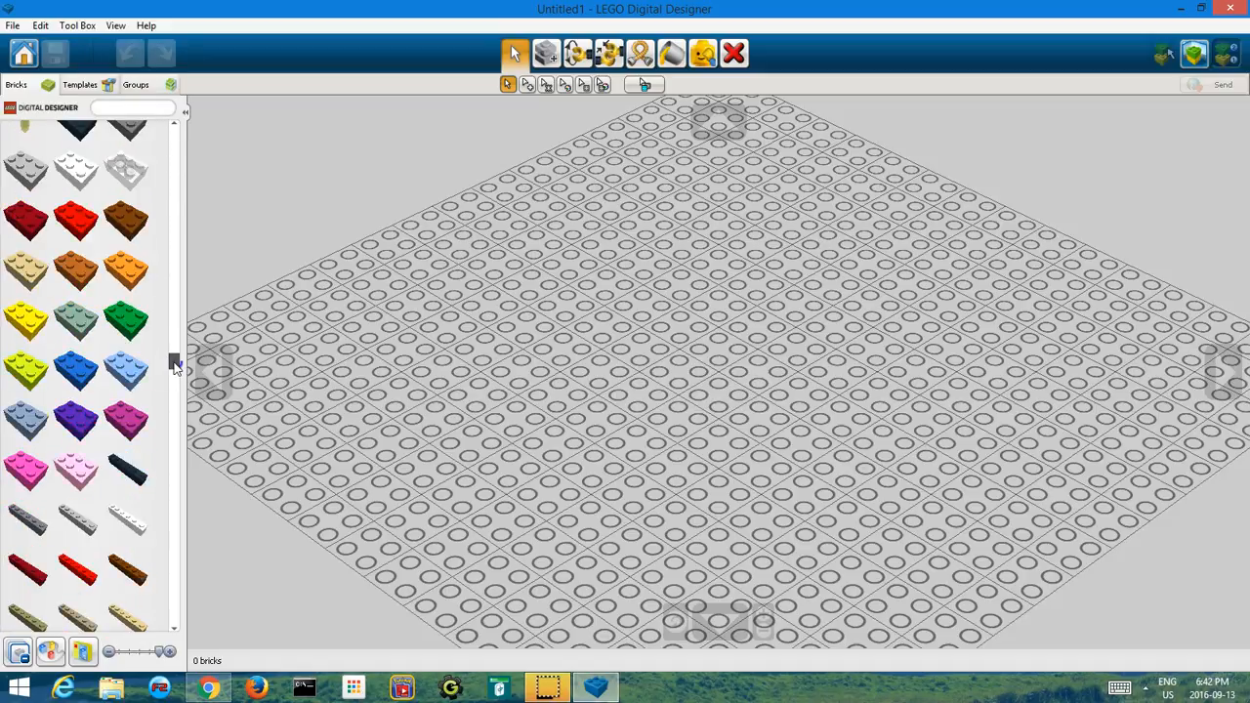
{"action": "left_click", "coordinate": [127, 472]}
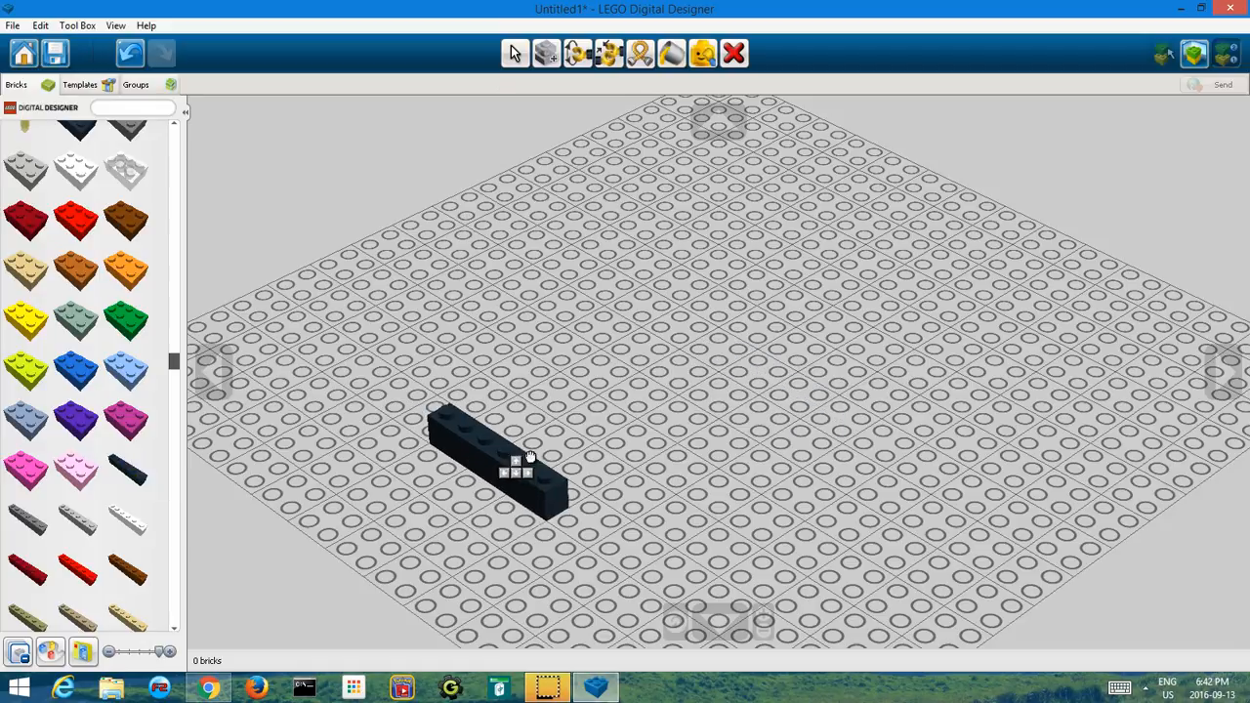
{"action": "left_click", "coordinate": [613, 422]}
{"action": "left_click", "coordinate": [127, 472]}
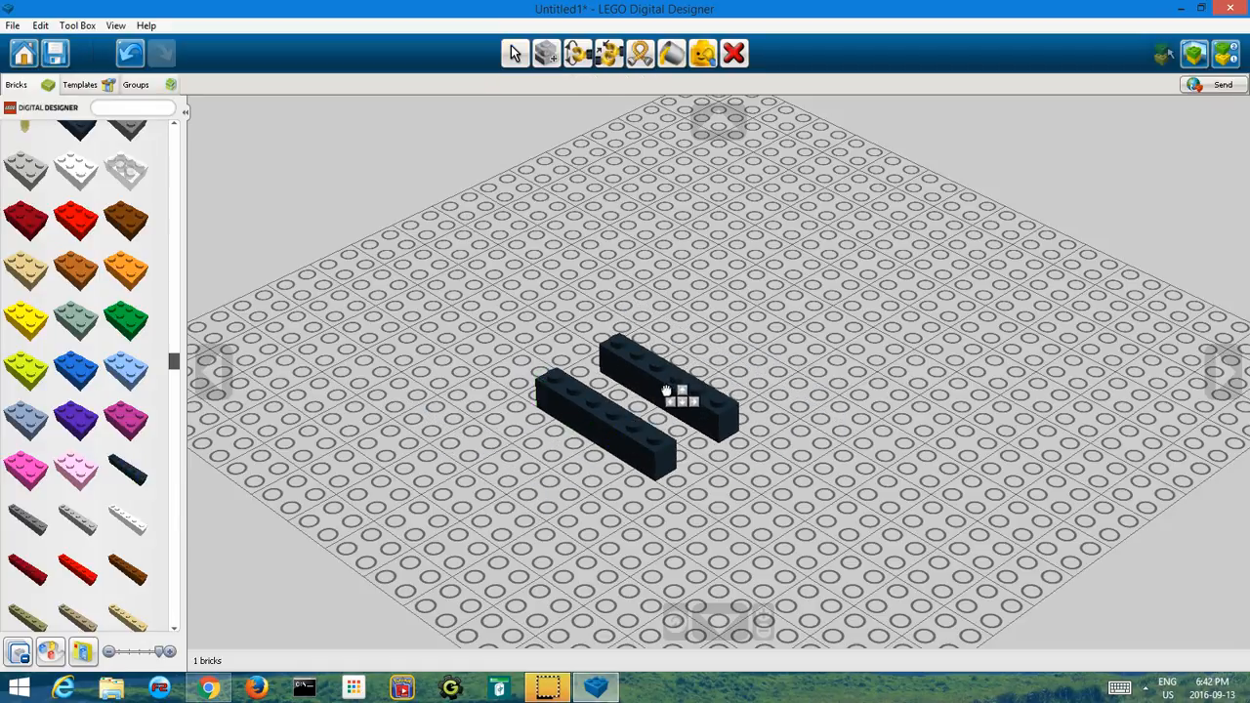
{"action": "left_click", "coordinate": [666, 393]}
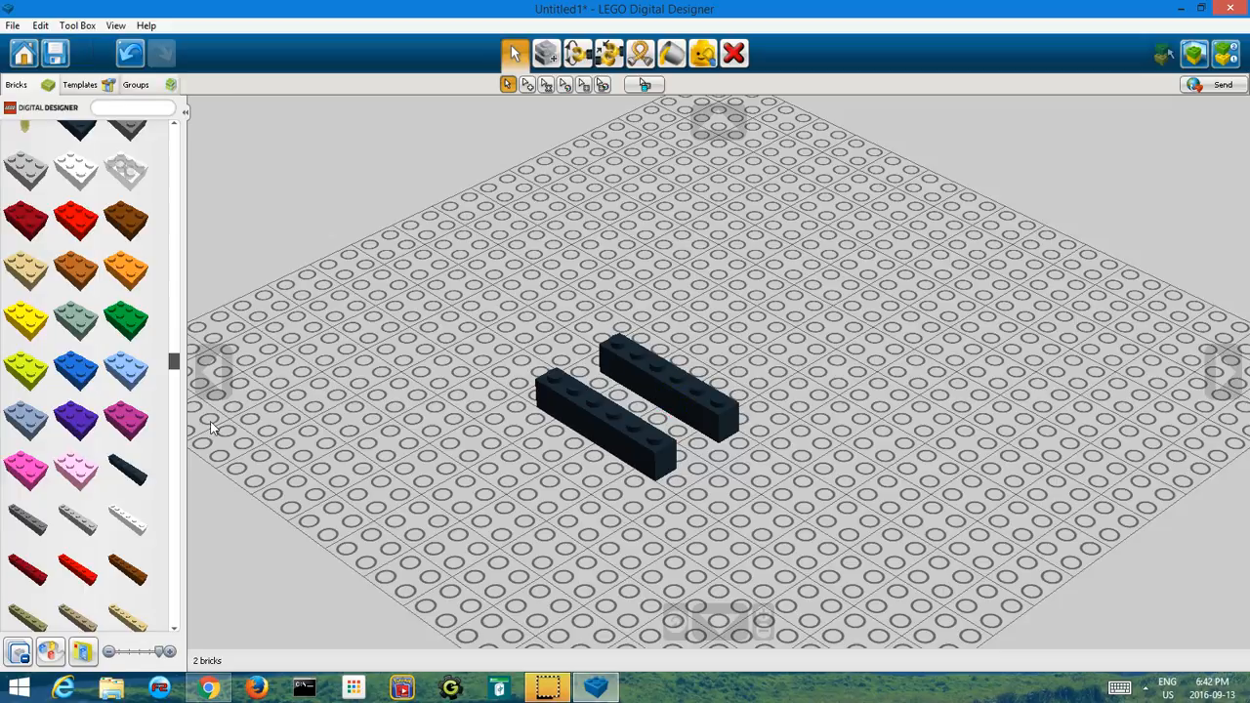
Stack another black 1x6 brick on each of the two parallel black bricks to form two-brick-high walls
{"action": "left_click", "coordinate": [127, 472]}
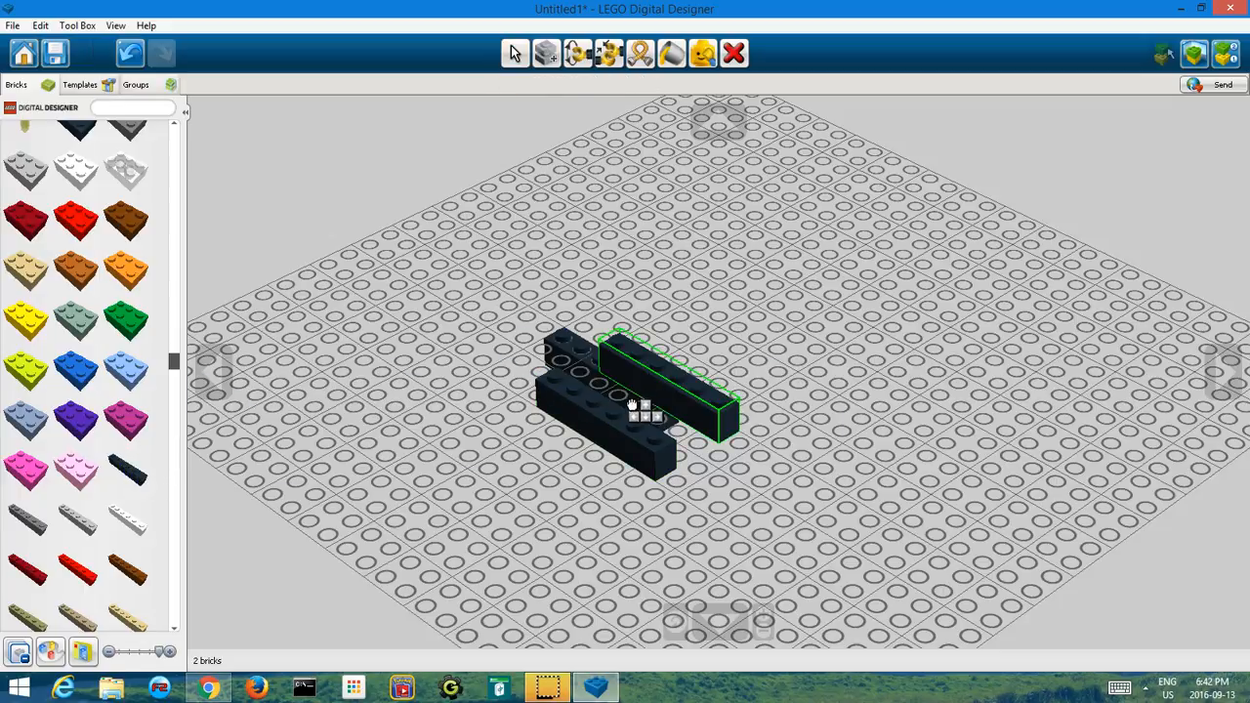
{"action": "left_click", "coordinate": [594, 420]}
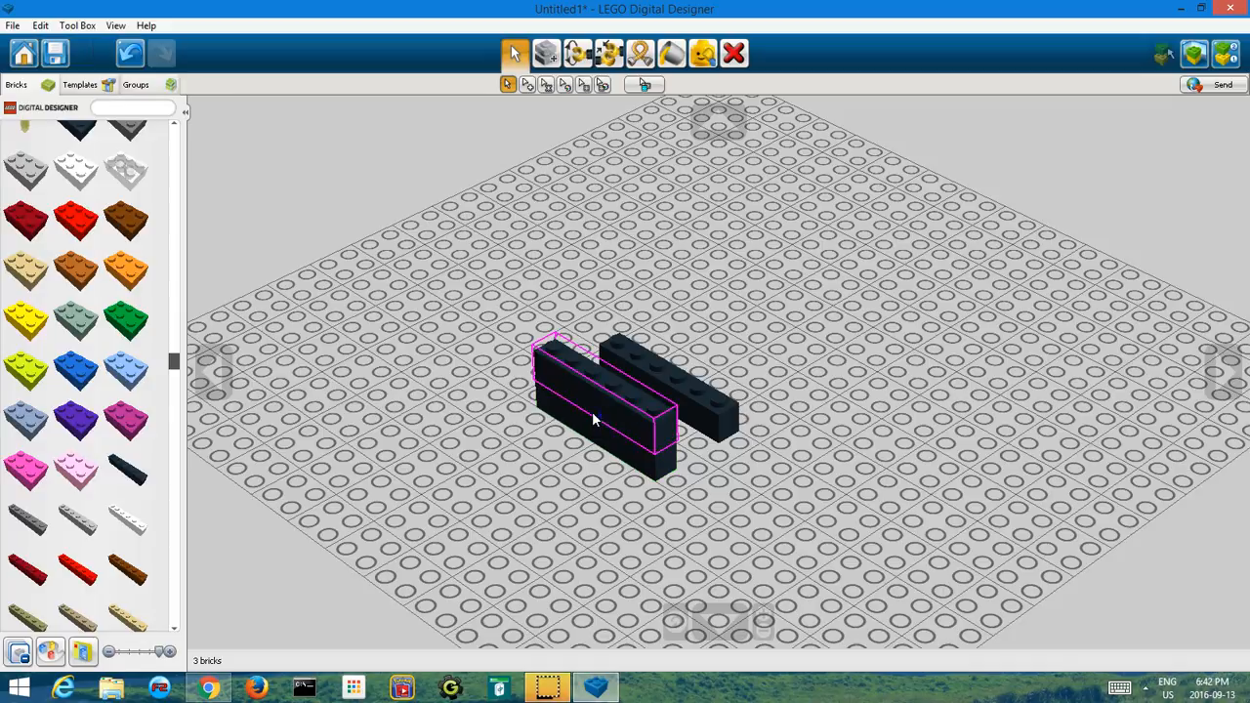
{"action": "left_click", "coordinate": [127, 472]}
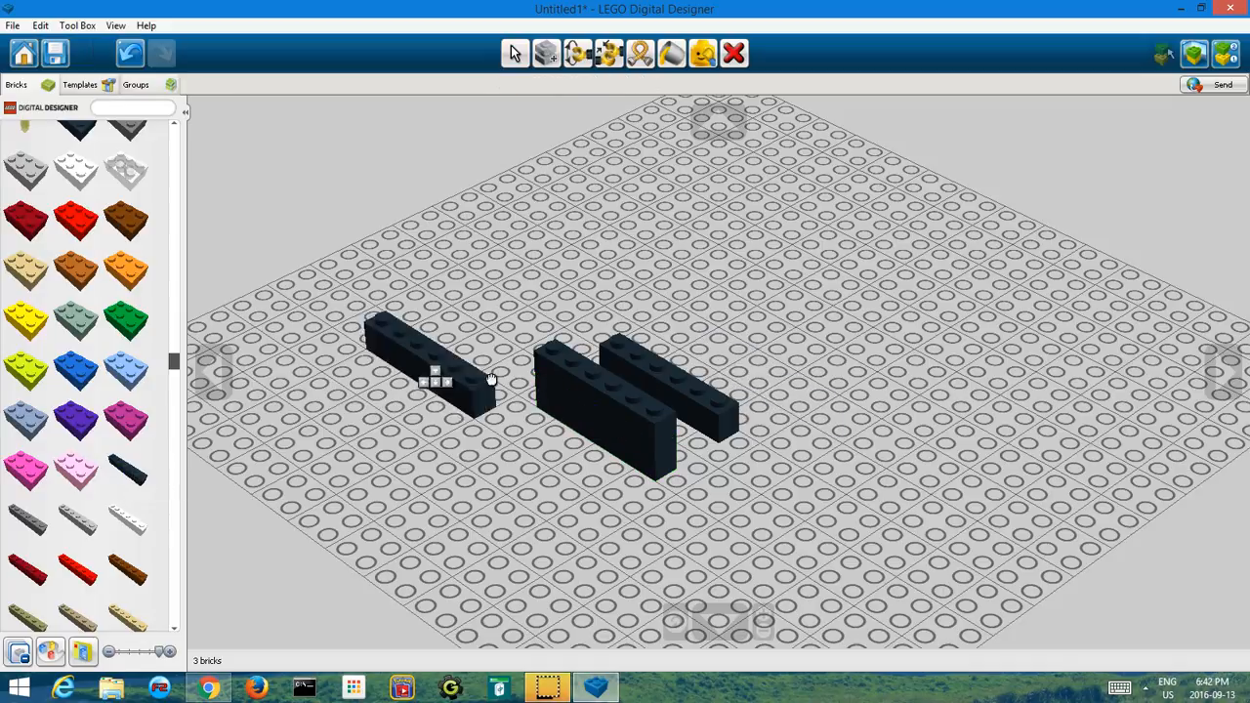
{"action": "left_click", "coordinate": [655, 383]}
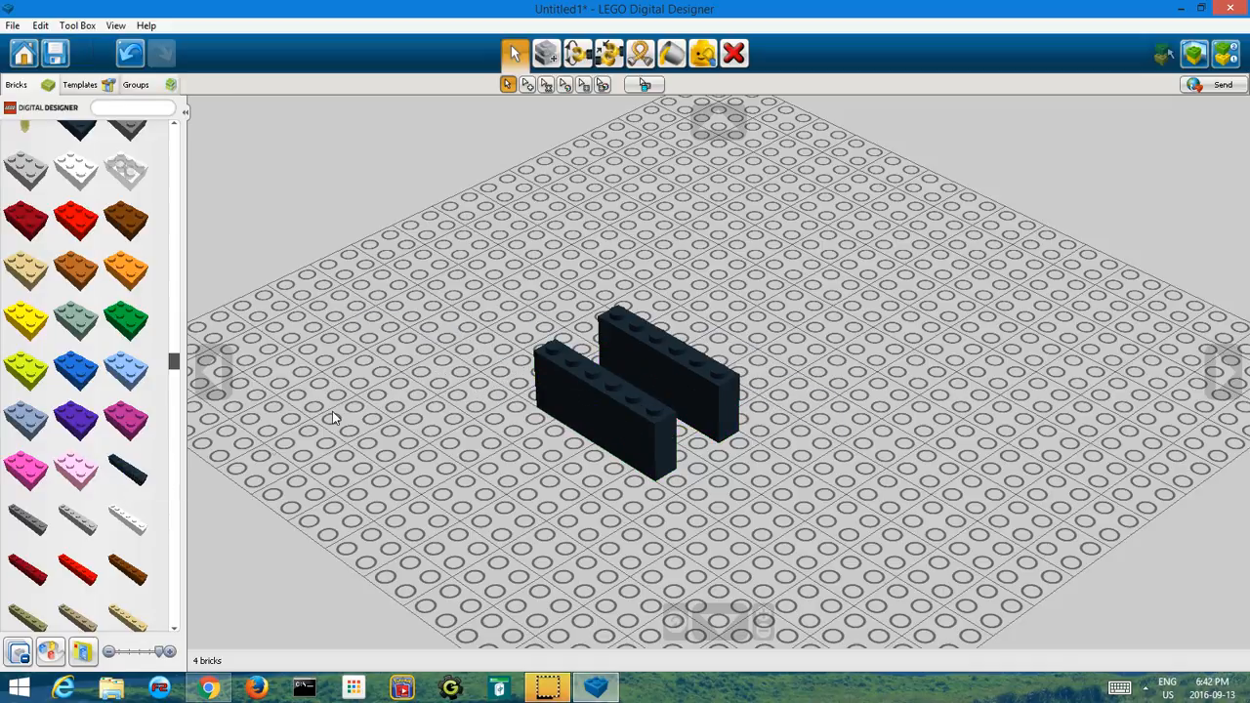
Lay three magenta 2x3 bricks side by side on top of the black walls as a roof spanning the gap
{"action": "left_click", "coordinate": [126, 420]}
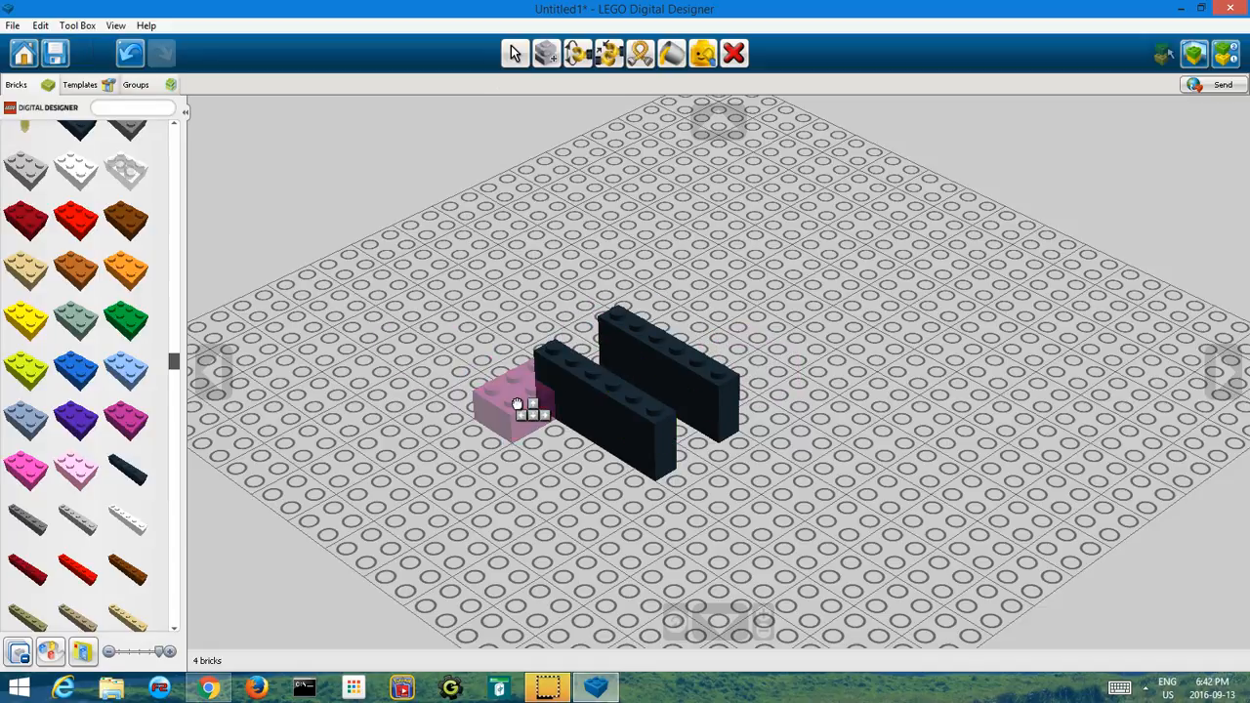
{"action": "left_click", "coordinate": [598, 363]}
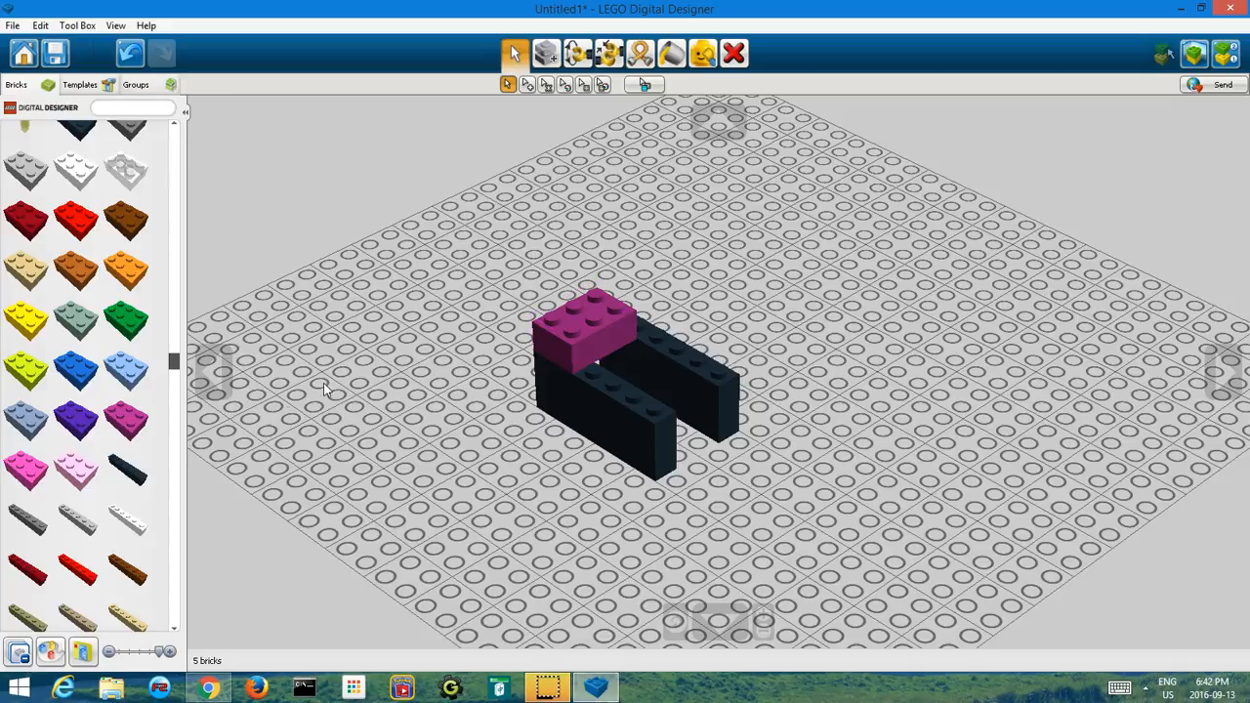
{"action": "left_click", "coordinate": [126, 418]}
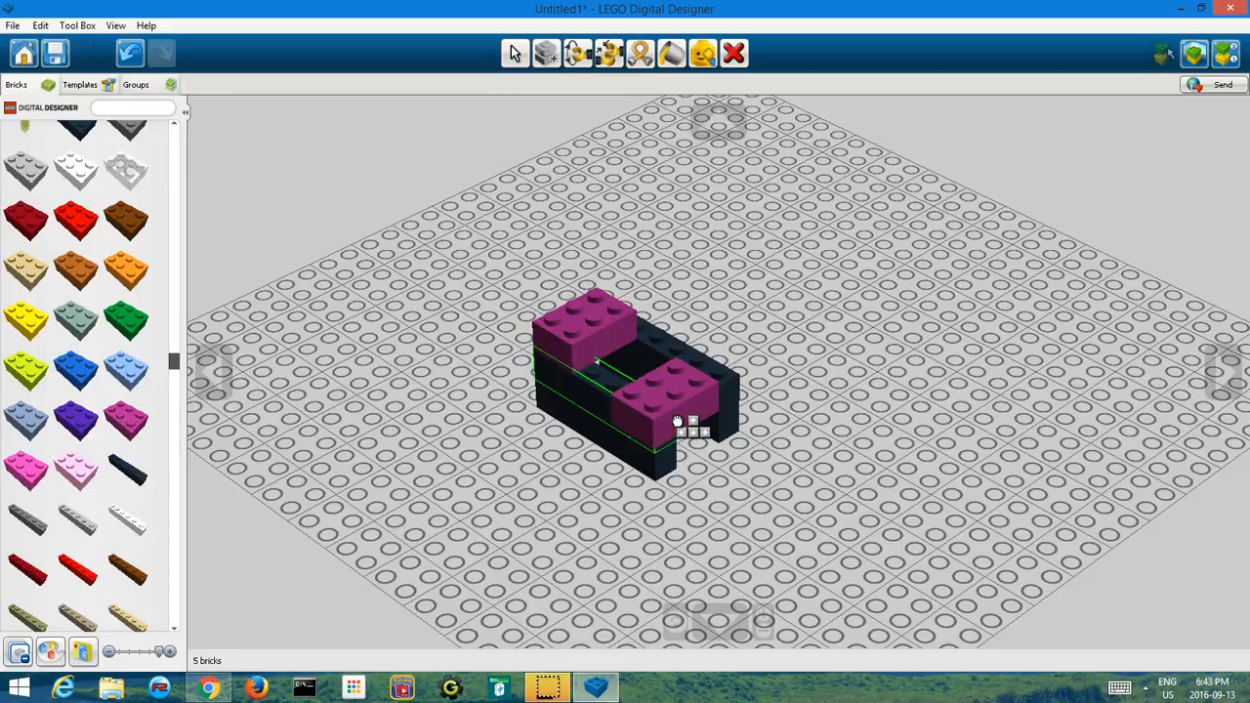
{"action": "left_click", "coordinate": [646, 373]}
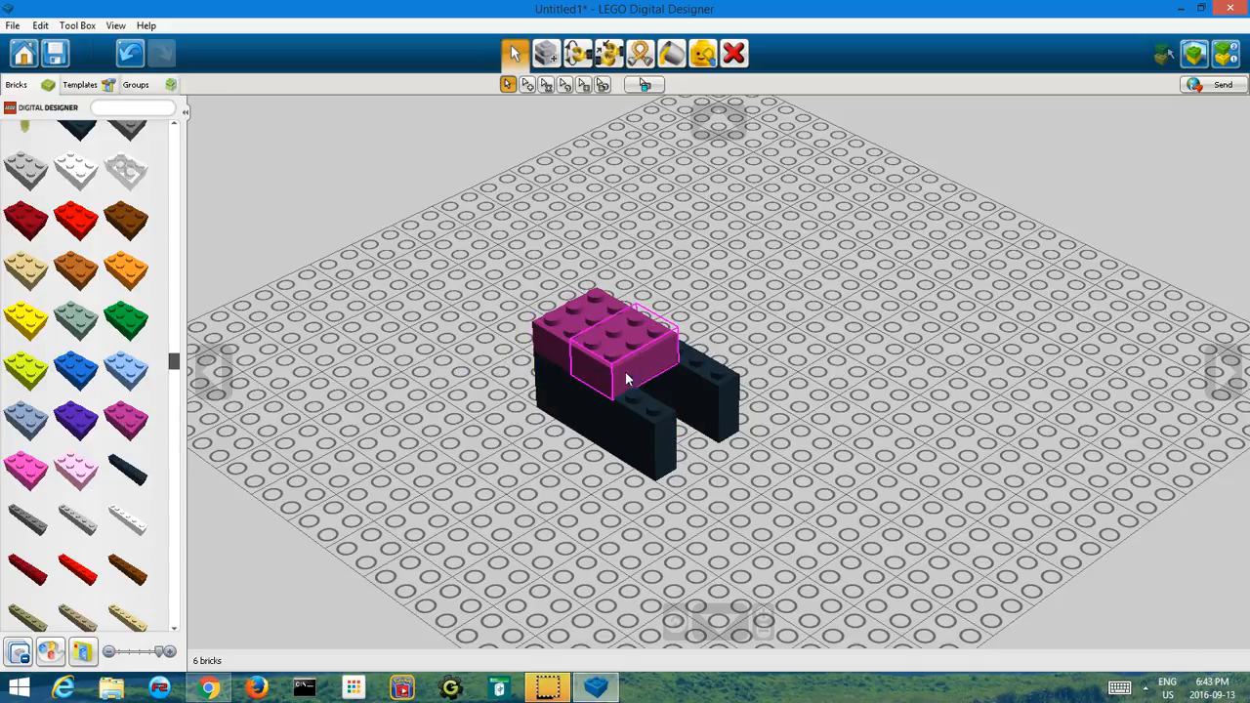
{"action": "left_click", "coordinate": [126, 418]}
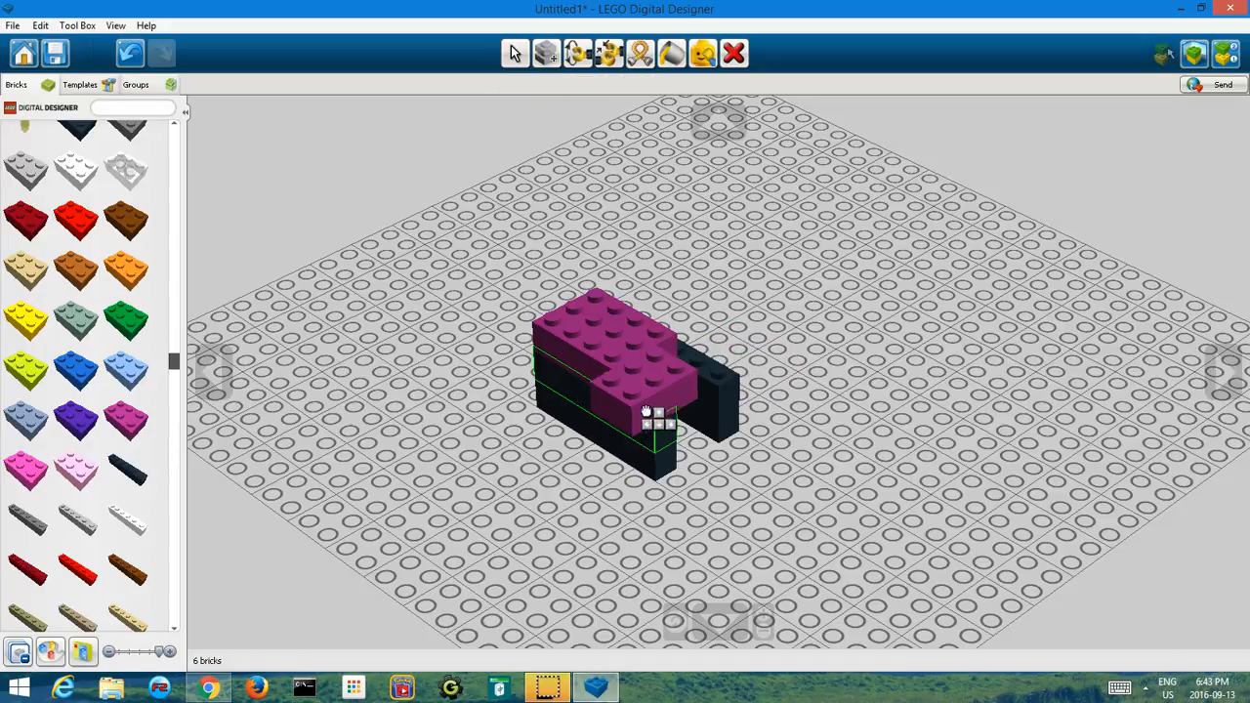
{"action": "left_click", "coordinate": [594, 396]}
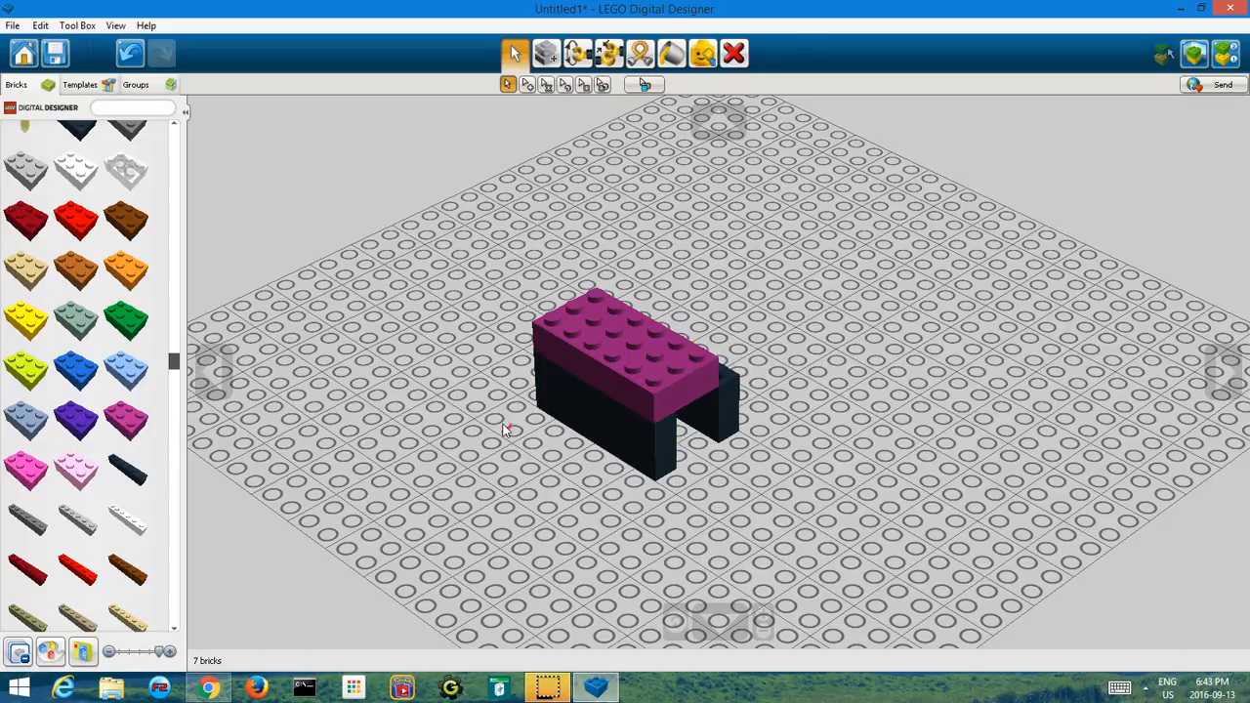
Build a step from two light blue 2x3 bricks at the front opening, the upper one set back one stud toward the walls
{"action": "right_click_drag", "start_coordinate": [508, 438], "coordinate": [423, 401]}
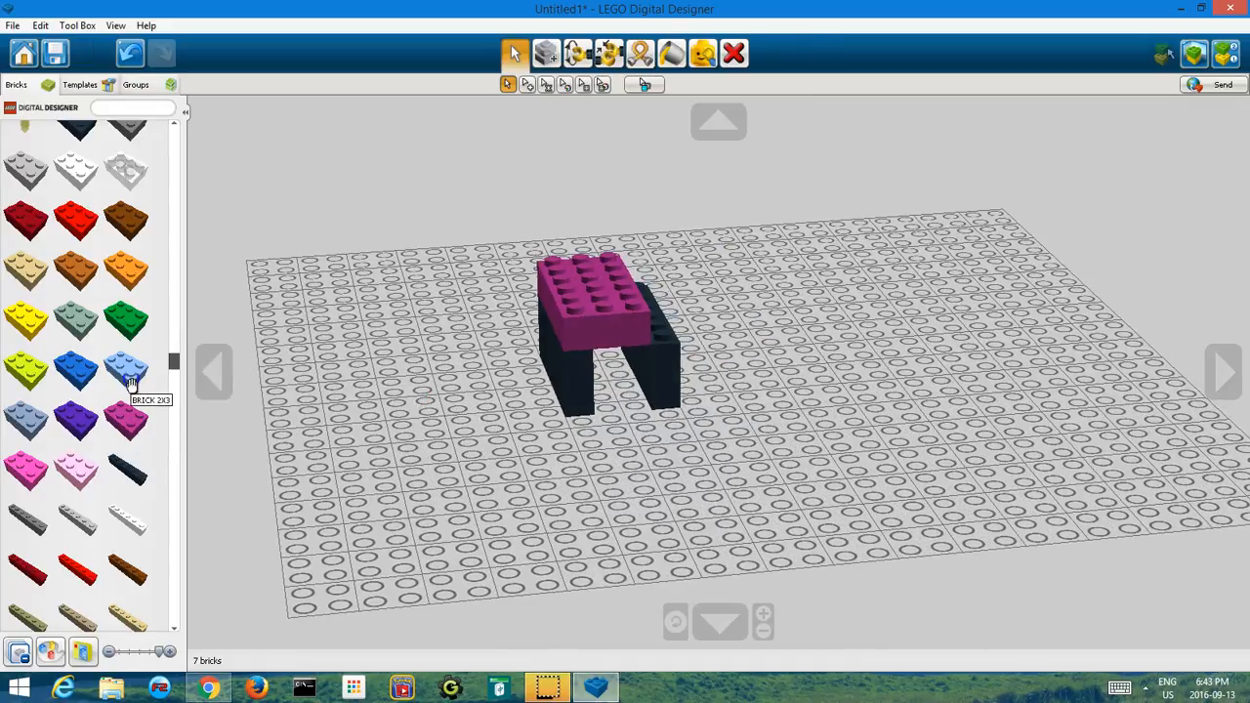
{"action": "left_click", "coordinate": [125, 369]}
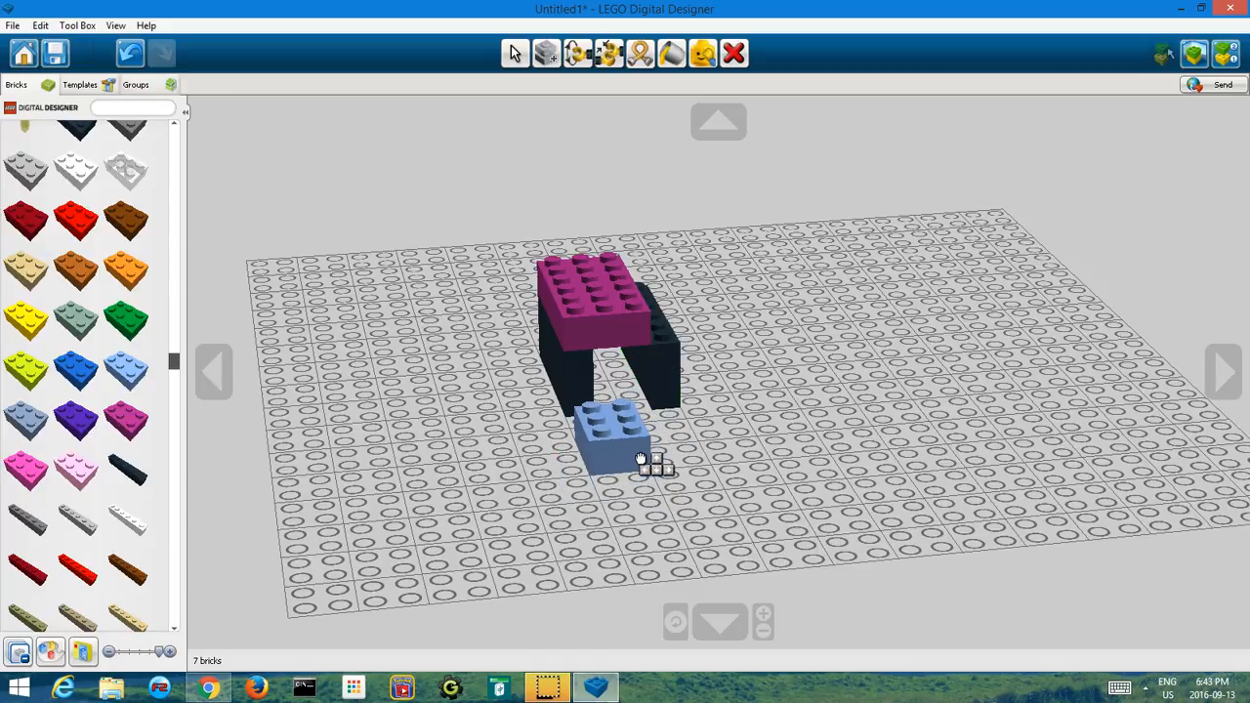
{"action": "left_click", "coordinate": [655, 493]}
{"action": "right_click_drag", "start_coordinate": [654, 493], "coordinate": [638, 547]}
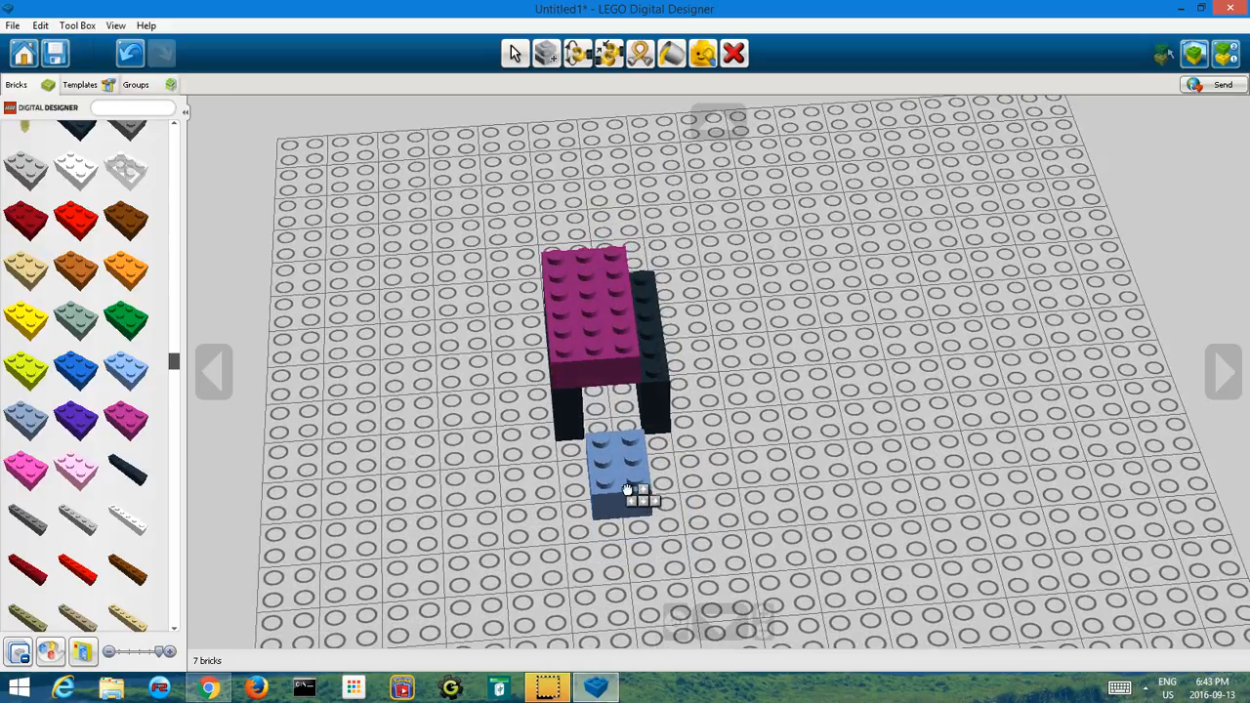
{"action": "left_click", "coordinate": [637, 491]}
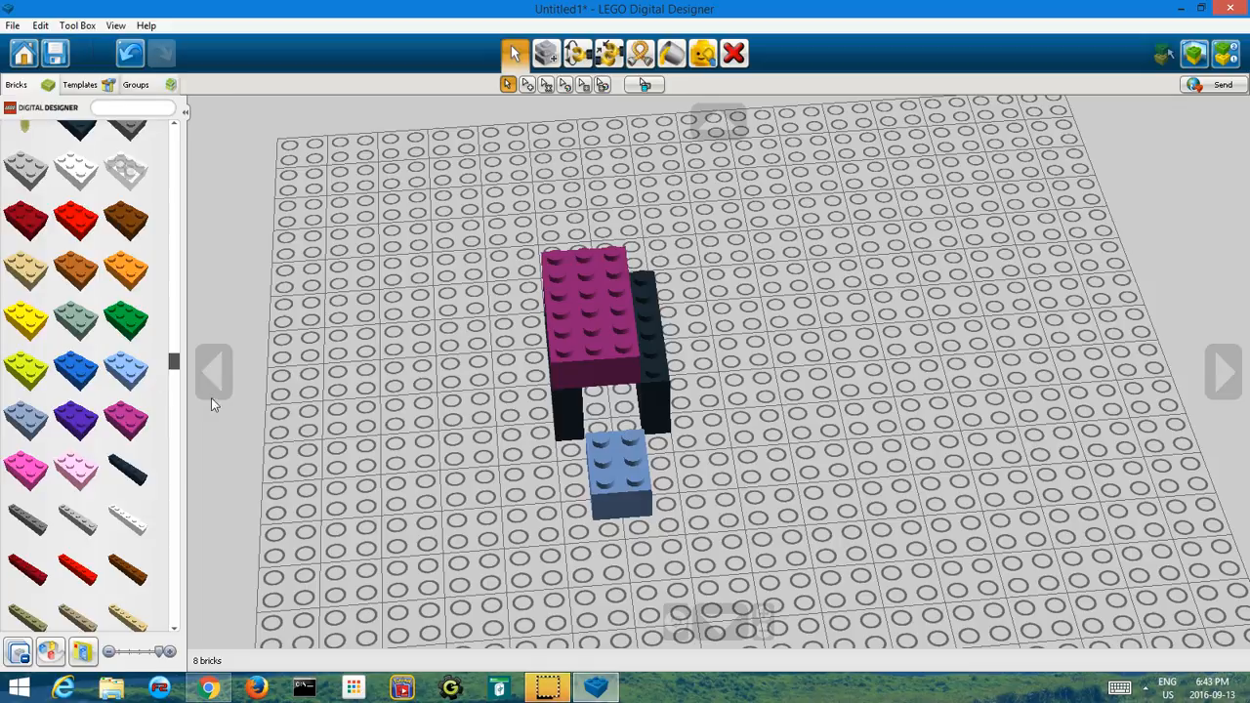
{"action": "left_click", "coordinate": [132, 379]}
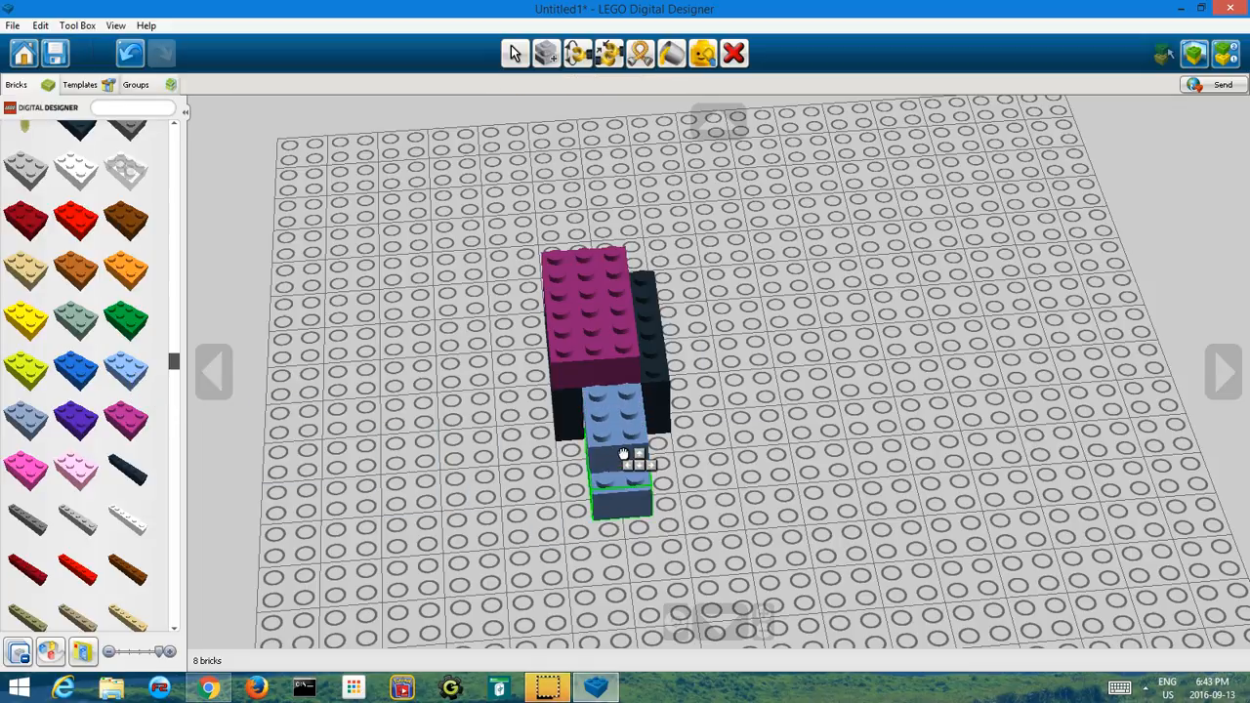
{"action": "left_click", "coordinate": [630, 462]}
Place a magenta 2x3 brick on the baseplate at the back opening between the walls and stack a light blue 2x3 brick on it
{"action": "right_click_drag", "start_coordinate": [630, 462], "coordinate": [1091, 376]}
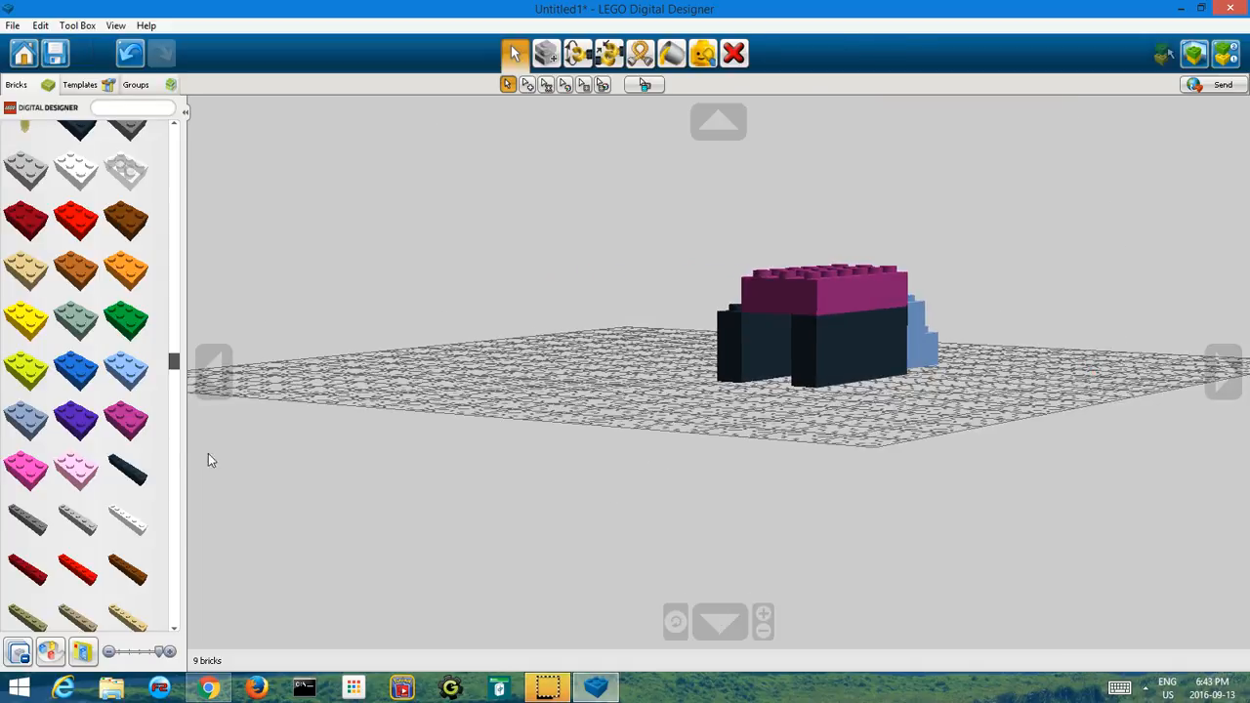
{"action": "left_click", "coordinate": [127, 422]}
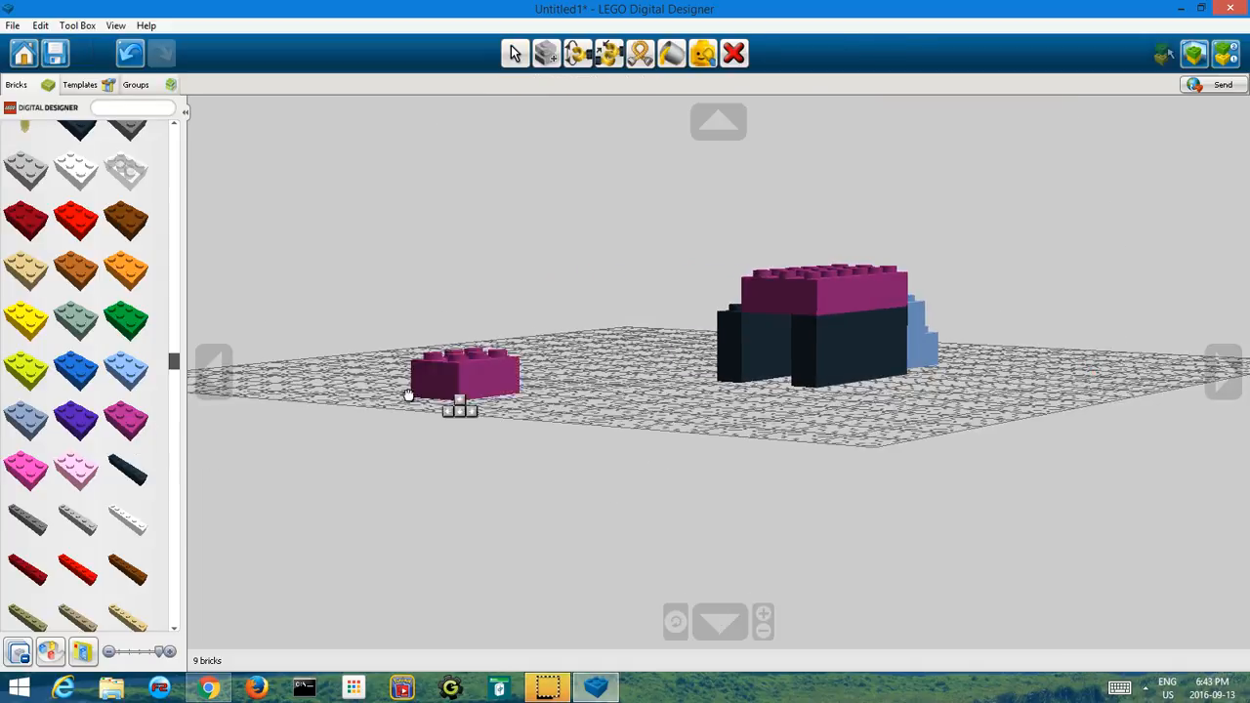
{"action": "left_click", "coordinate": [745, 392]}
{"action": "left_click", "coordinate": [125, 368]}
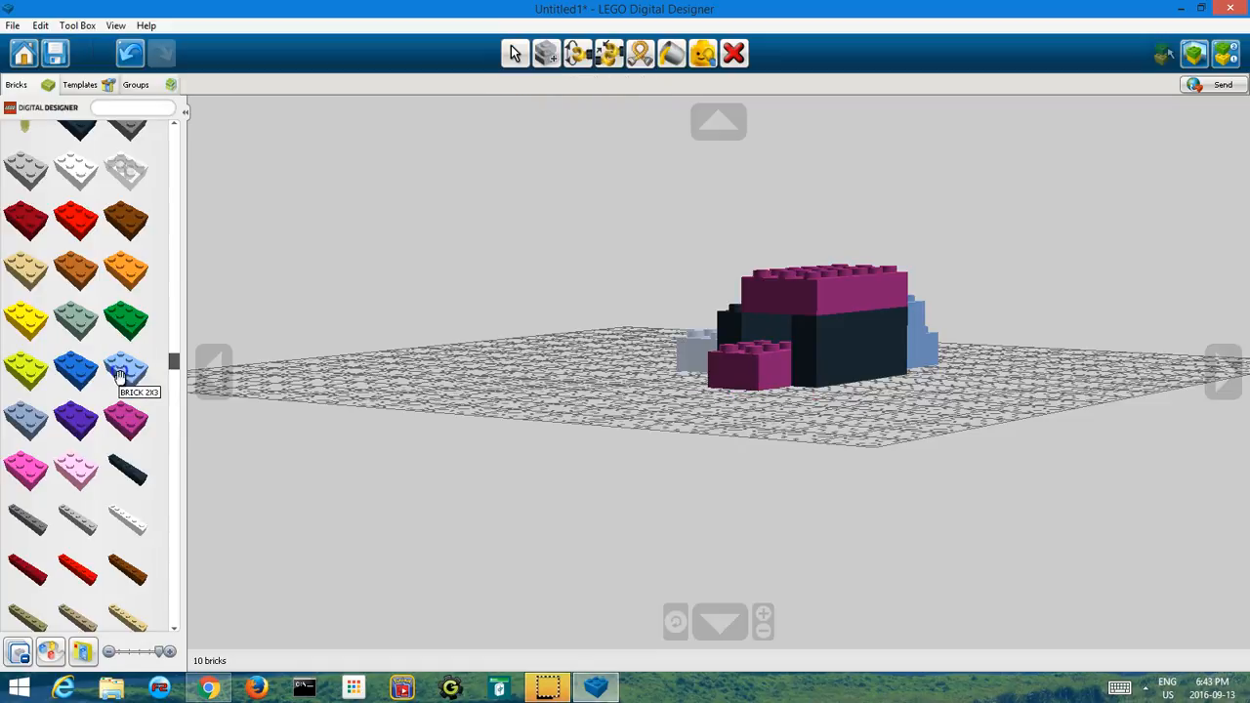
{"action": "left_click", "coordinate": [745, 358]}
Hide all bricks of the model one after another with the Hide tool, and bring all hidden bricks back
{"action": "right_click_drag", "start_coordinate": [896, 366], "coordinate": [680, 397]}
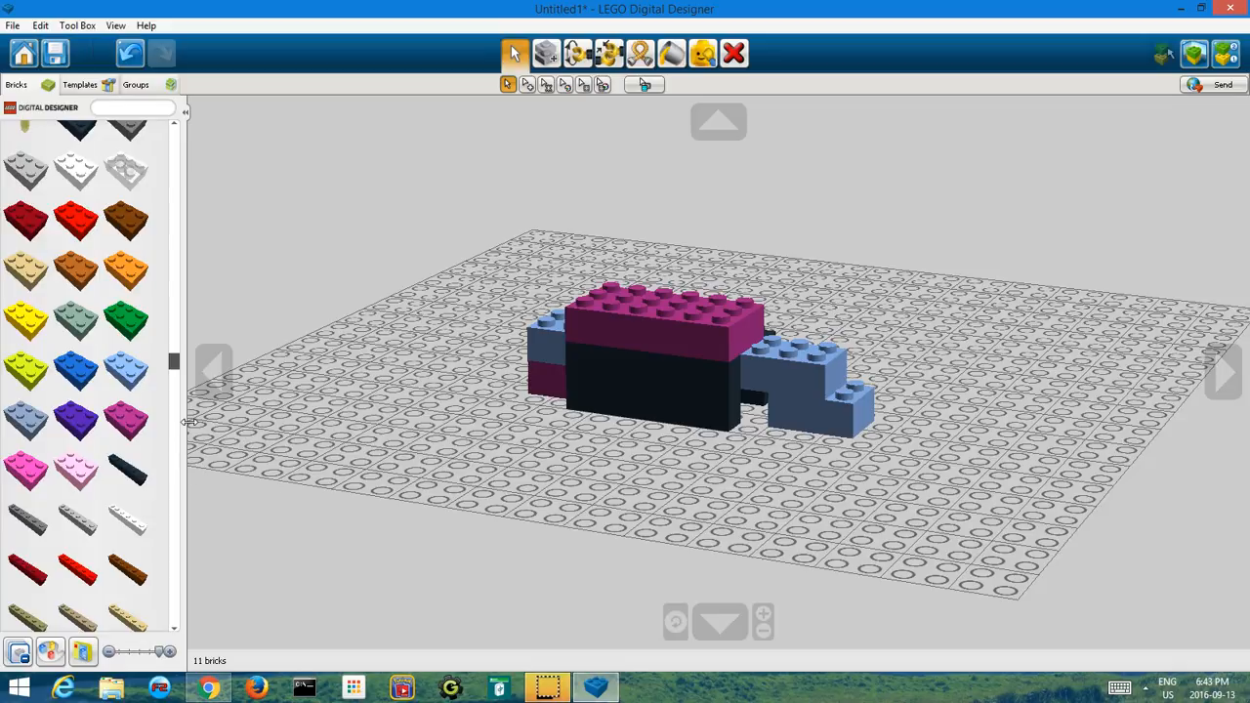
{"action": "right_click_drag", "start_coordinate": [319, 401], "coordinate": [684, 293]}
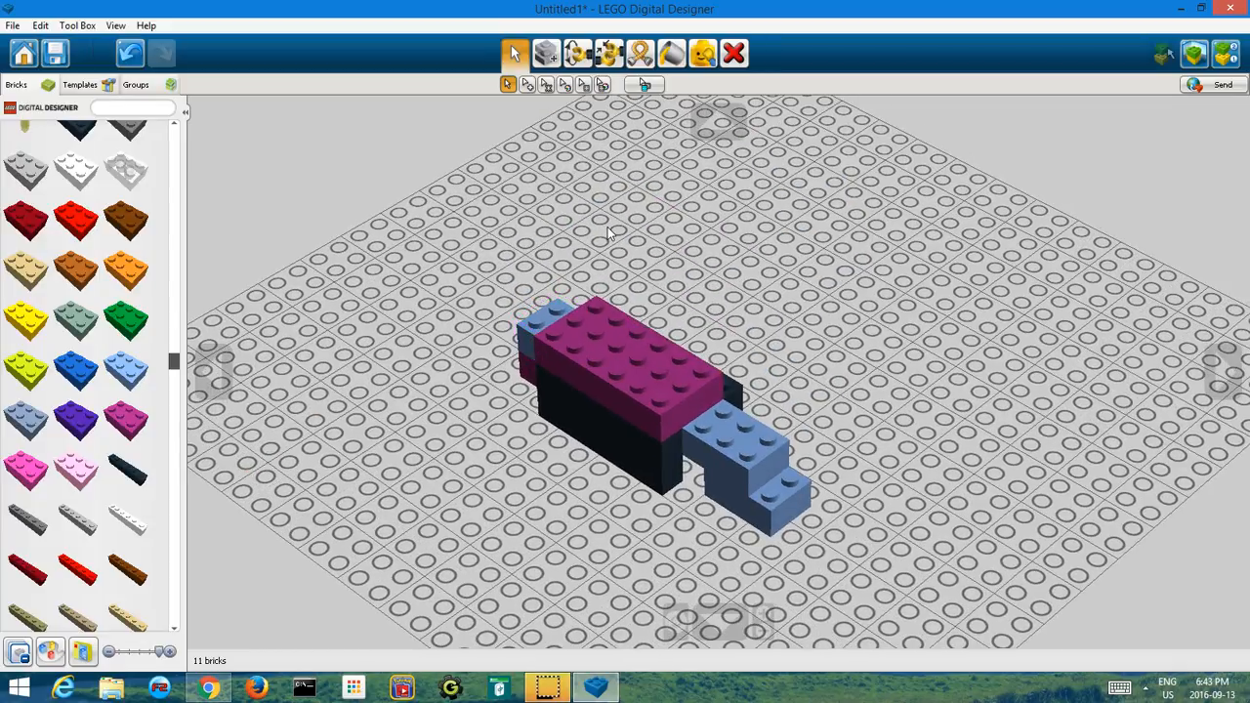
{"action": "key", "text": "l"}
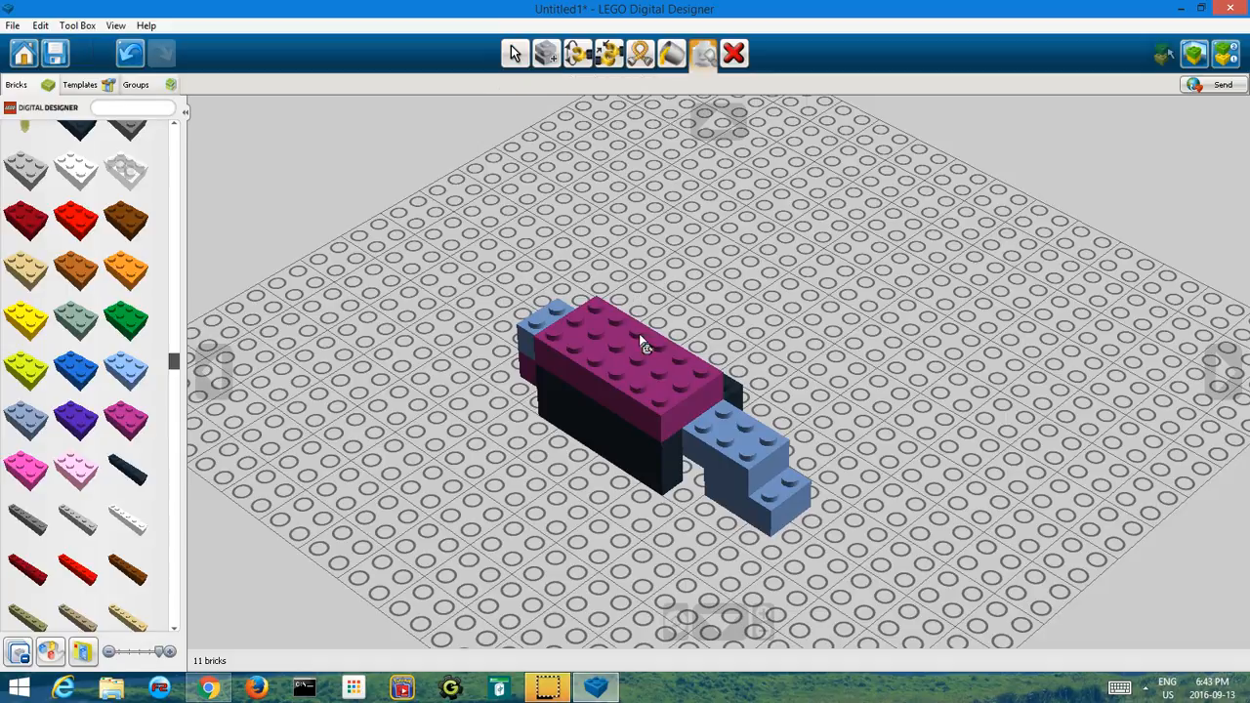
{"action": "left_click", "coordinate": [635, 391]}
{"action": "left_click", "coordinate": [574, 354]}
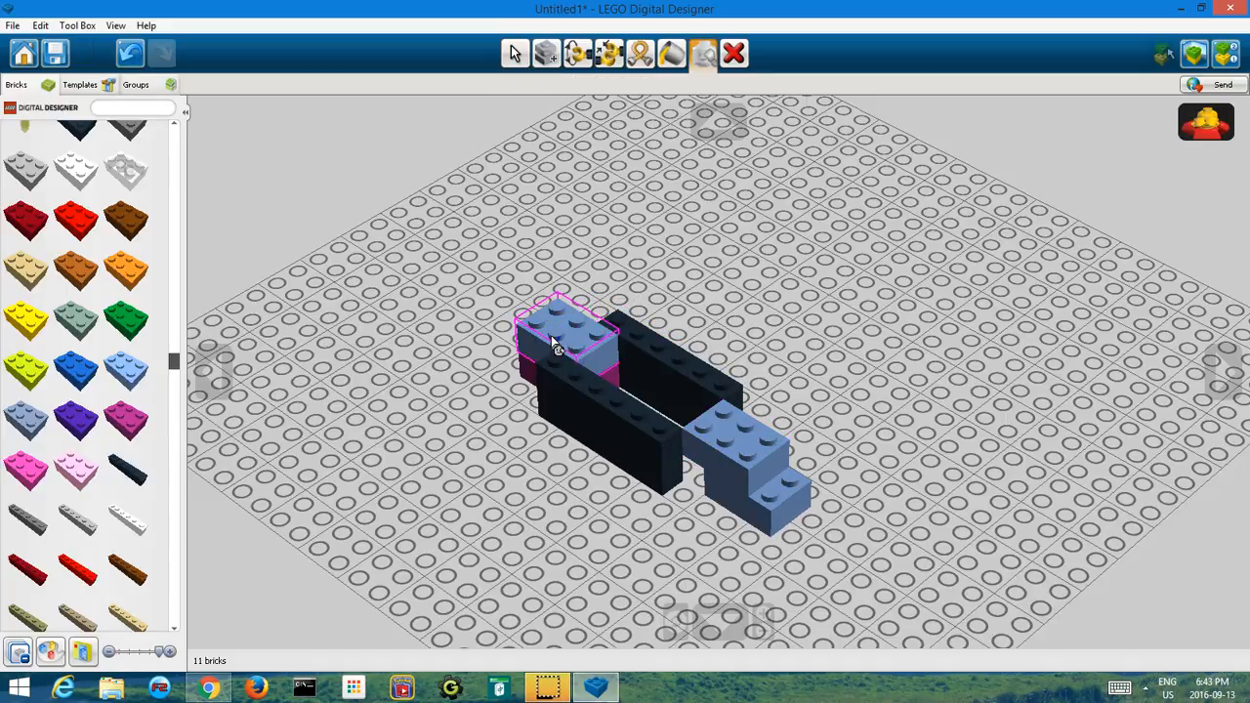
{"action": "left_click", "coordinate": [551, 335]}
{"action": "left_click", "coordinate": [735, 421]}
{"action": "left_click", "coordinate": [752, 459]}
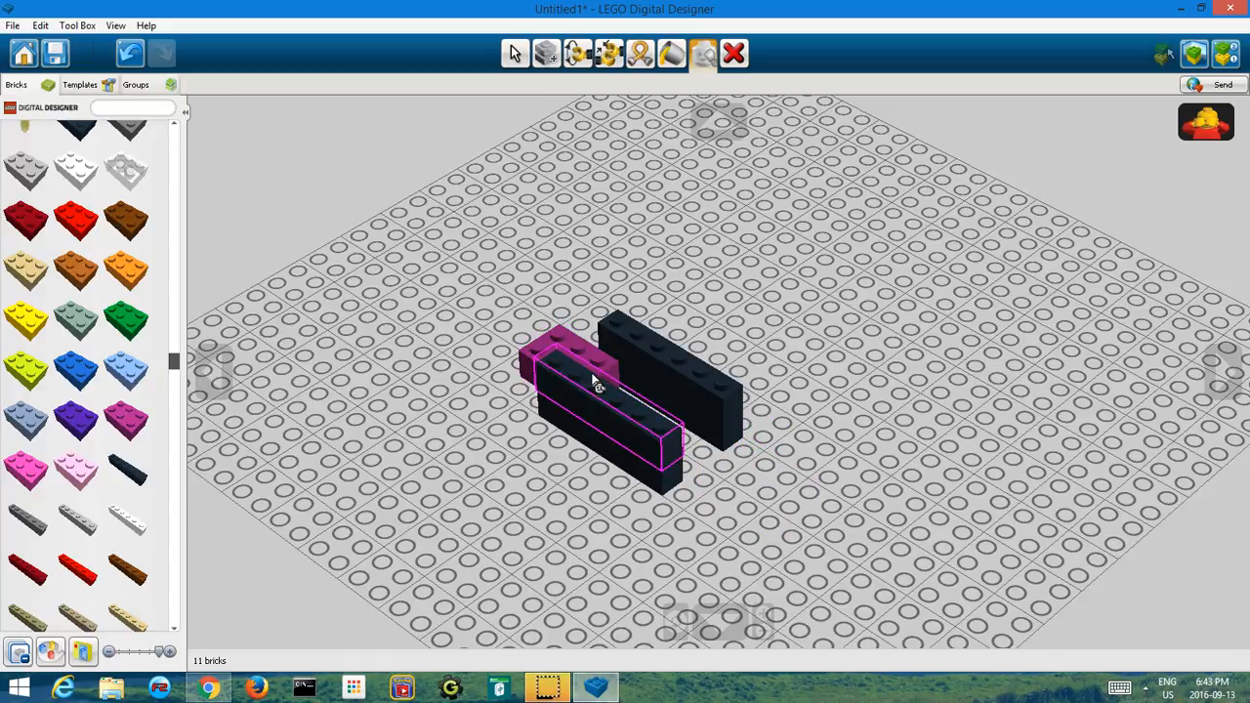
{"action": "left_click", "coordinate": [585, 400]}
{"action": "left_click", "coordinate": [650, 390]}
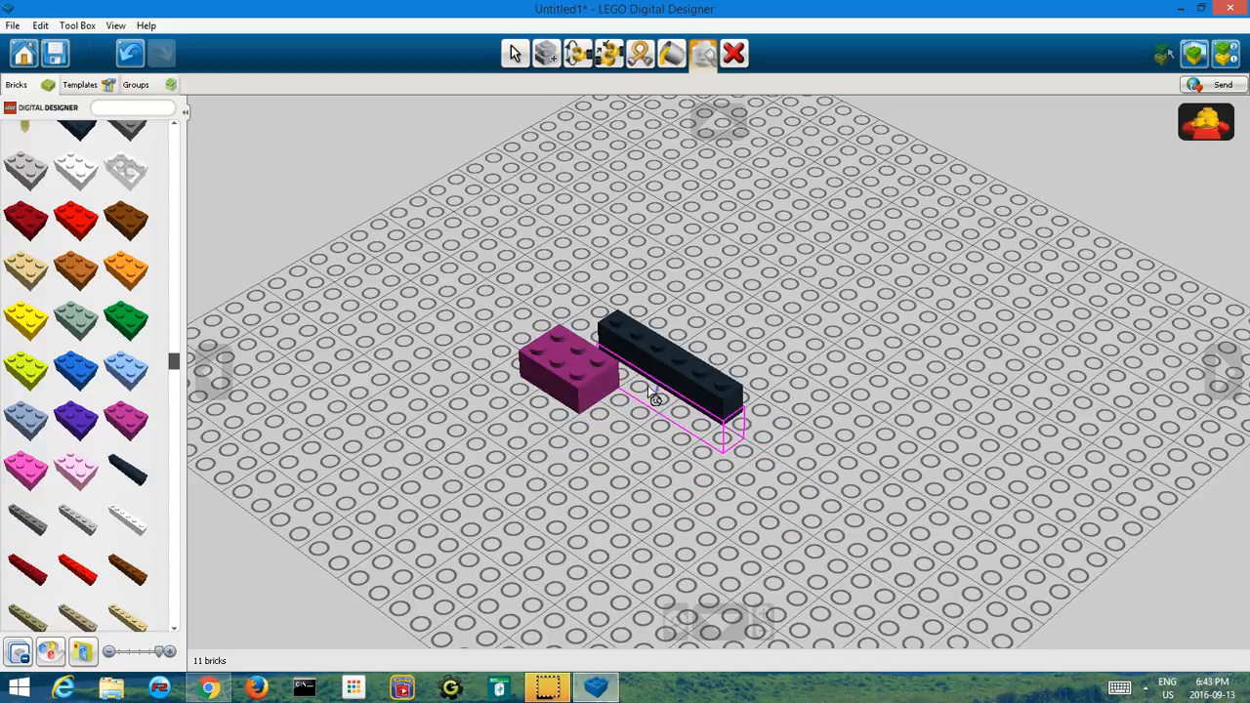
{"action": "left_click", "coordinate": [651, 367]}
{"action": "left_click", "coordinate": [589, 386]}
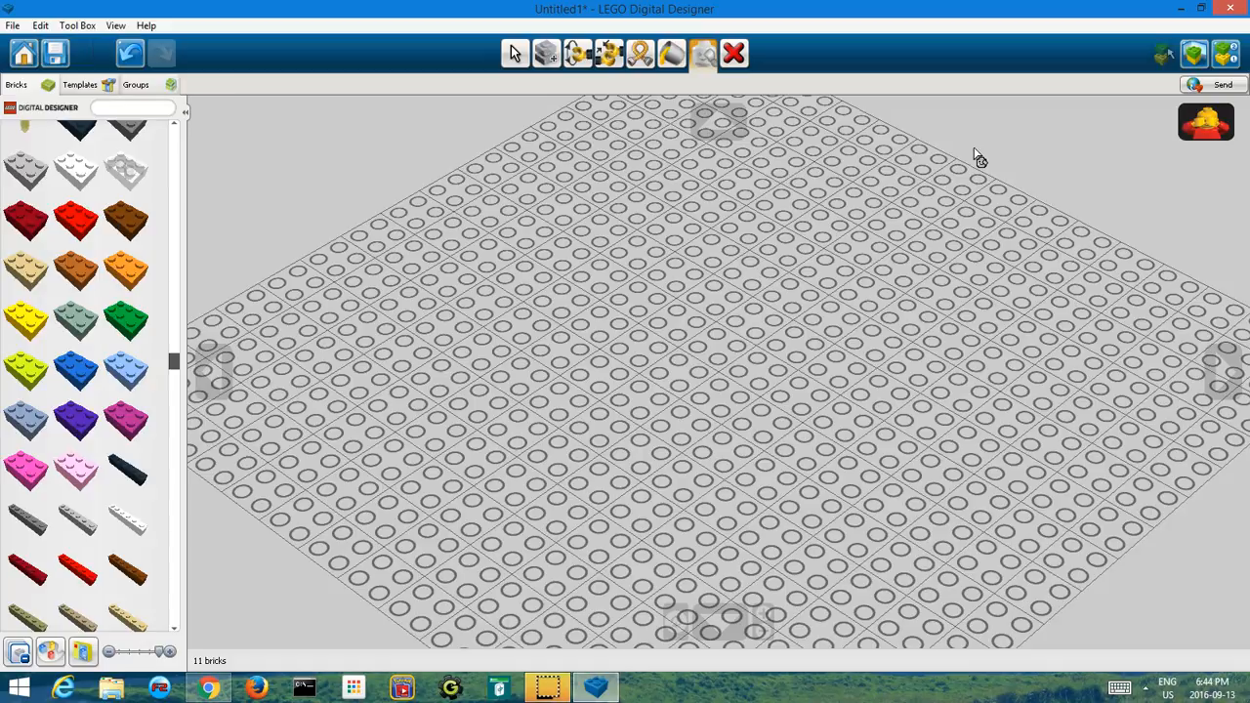
{"action": "left_click", "coordinate": [1209, 121]}
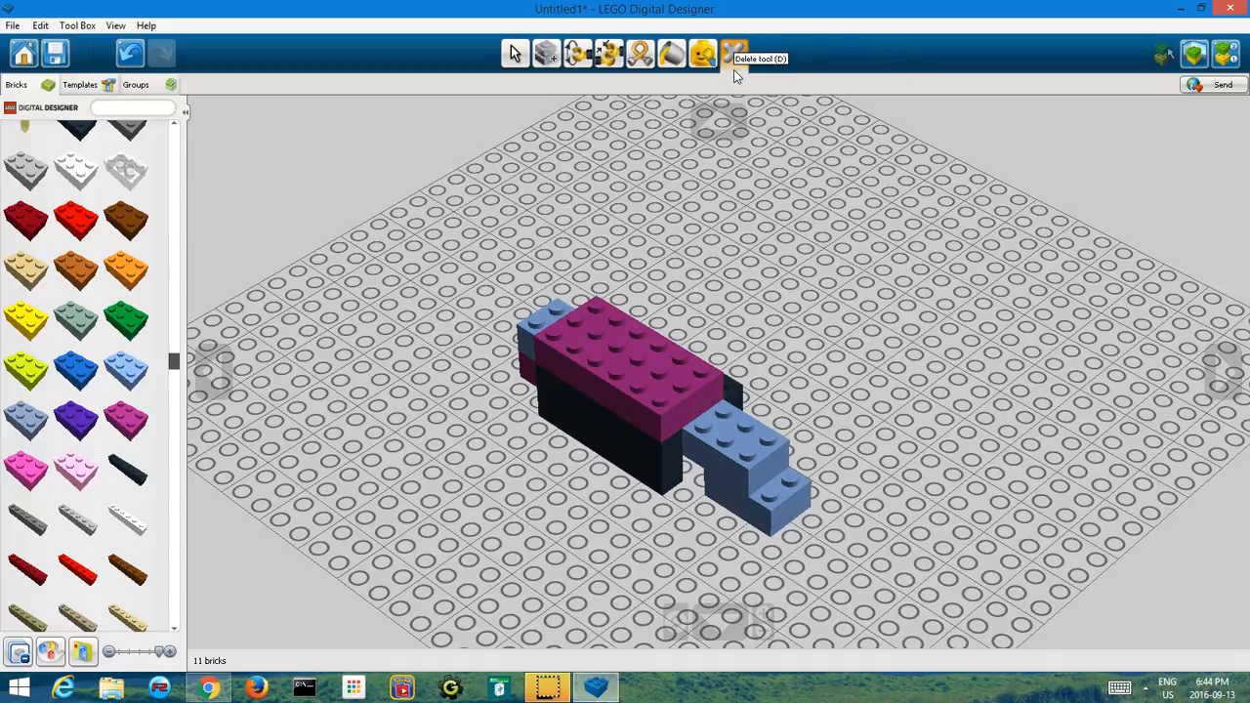
Delete all bricks of the model one after another with the Delete tool until the baseplate is empty
{"action": "key", "text": "super+c"}
{"action": "left_click", "coordinate": [752, 442]}
{"action": "left_click", "coordinate": [744, 473]}
{"action": "left_click", "coordinate": [665, 452]}
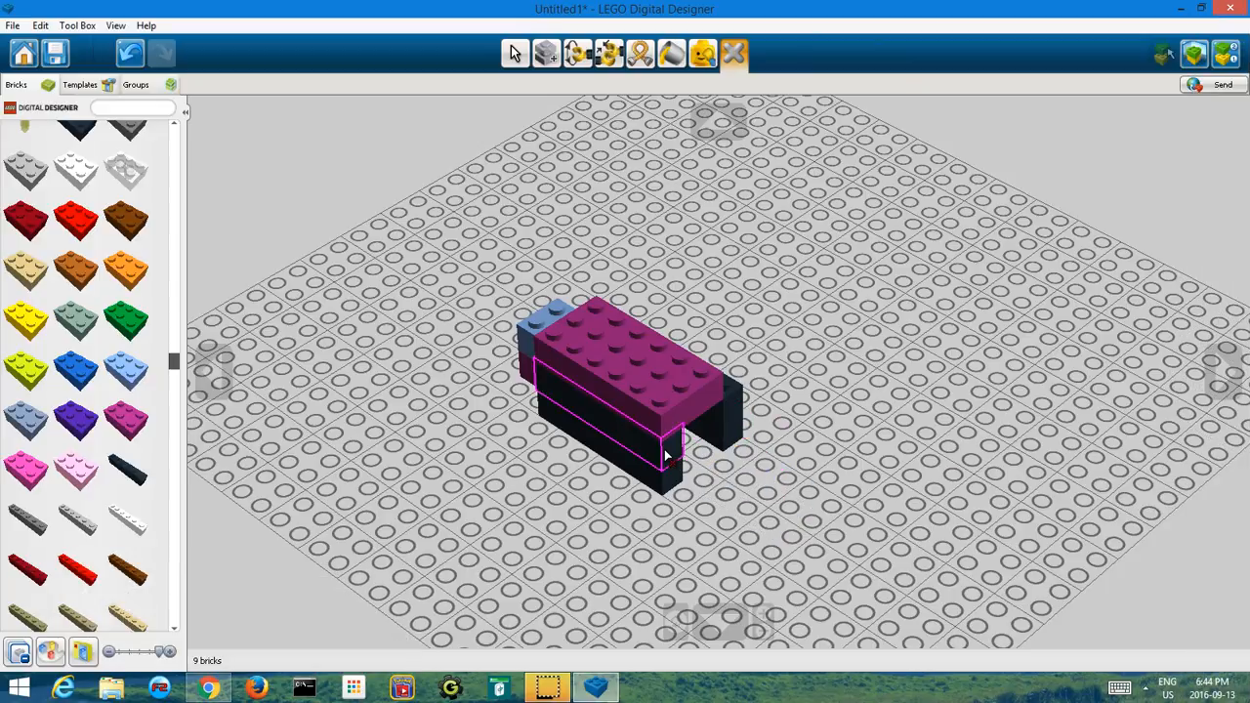
{"action": "left_click", "coordinate": [656, 457]}
{"action": "left_click", "coordinate": [661, 394]}
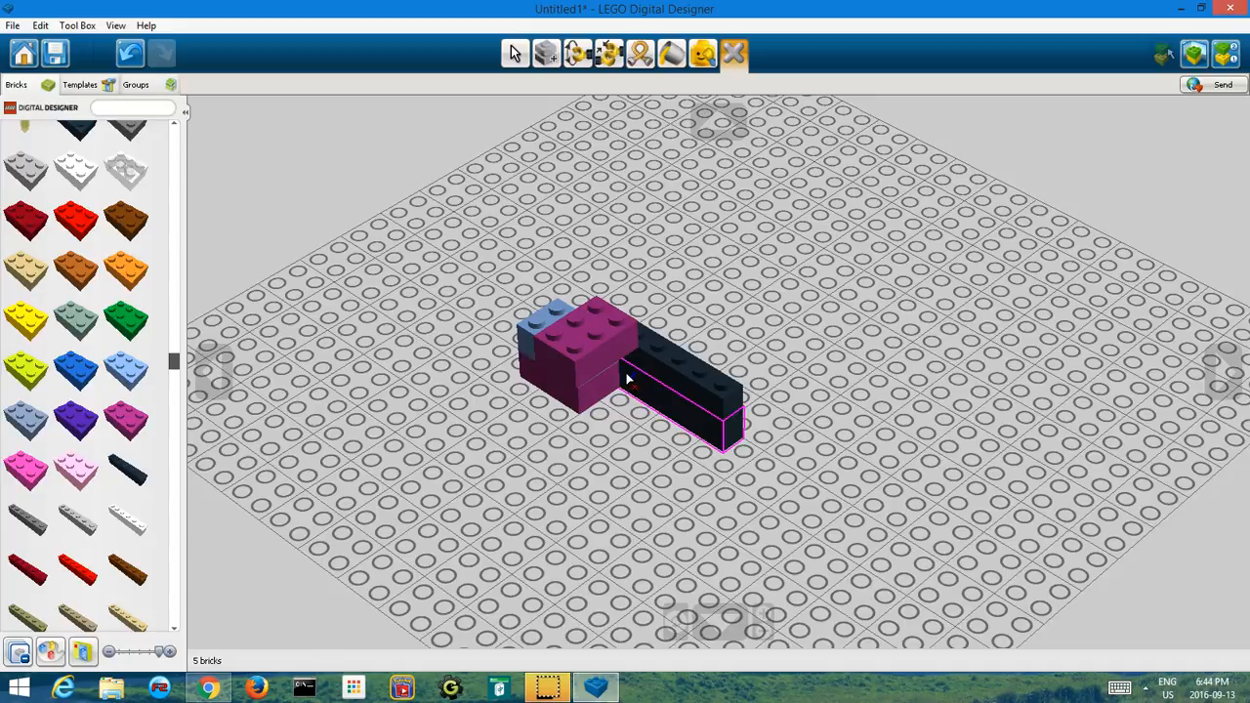
{"action": "left_click", "coordinate": [586, 353]}
{"action": "left_click", "coordinate": [566, 362]}
{"action": "left_click", "coordinate": [566, 366]}
{"action": "left_click", "coordinate": [665, 363]}
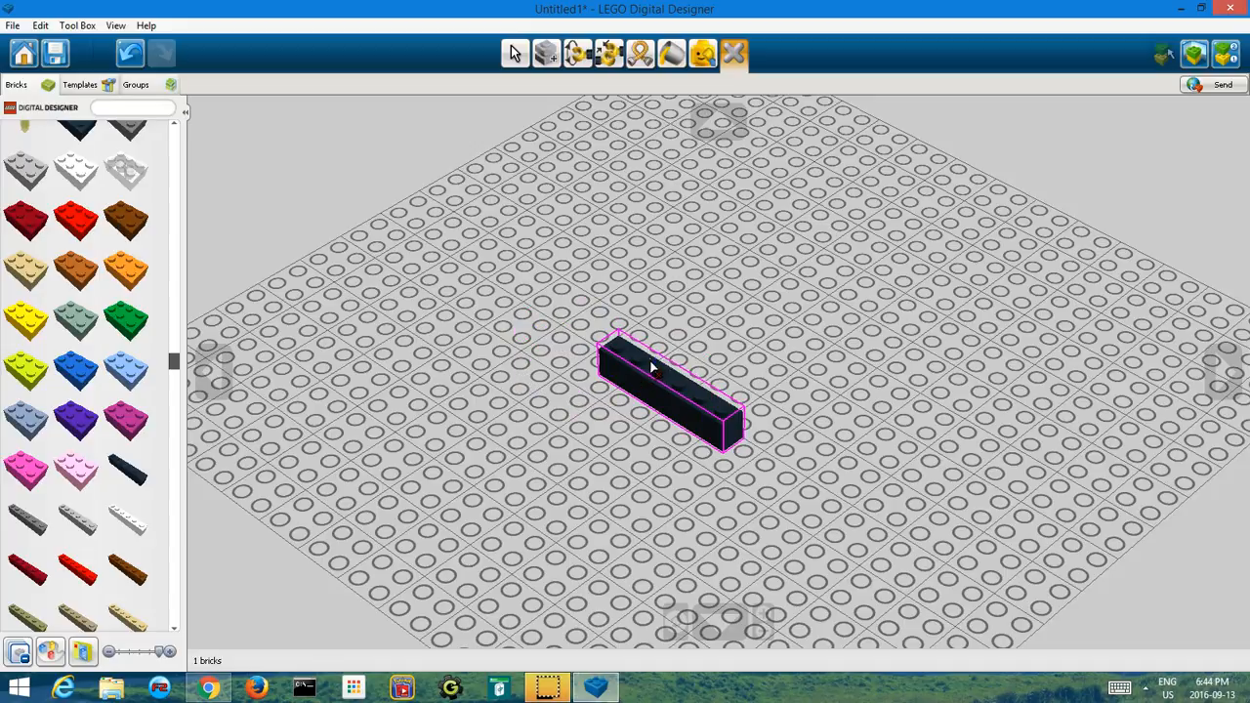
{"action": "left_click", "coordinate": [653, 383]}
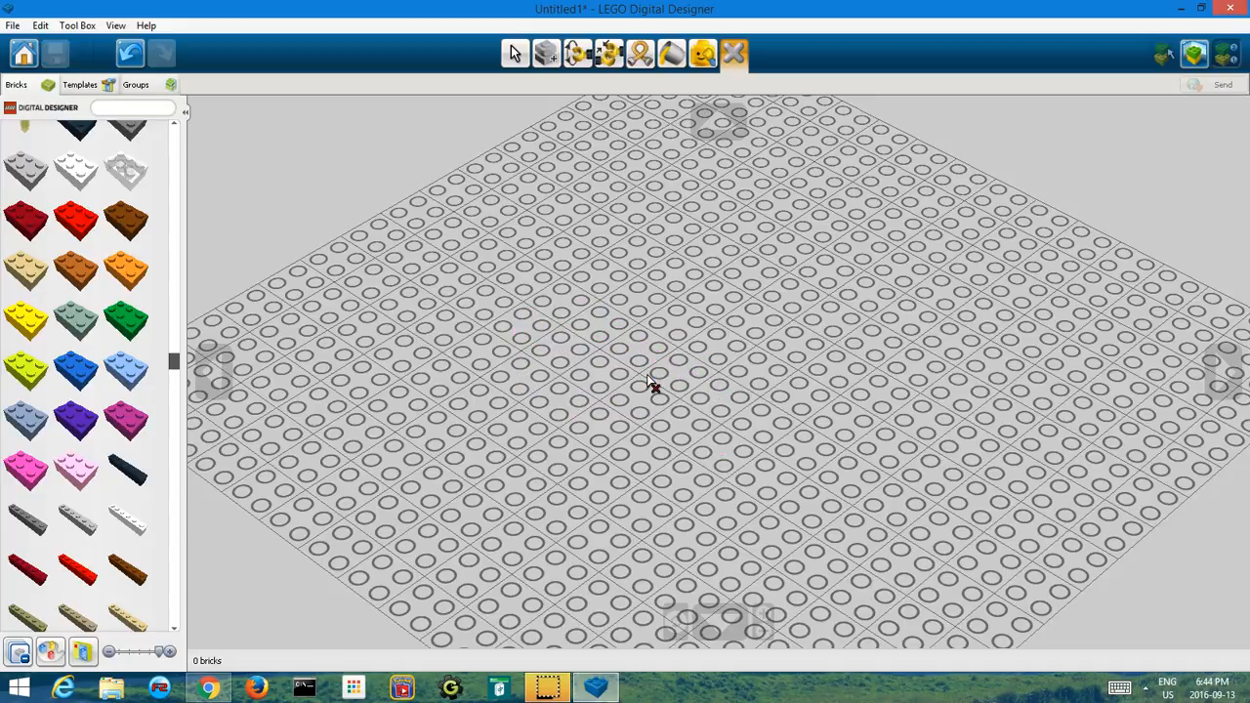
Undo and redo the deletion of the last black brick several times
{"action": "left_click", "coordinate": [130, 51]}
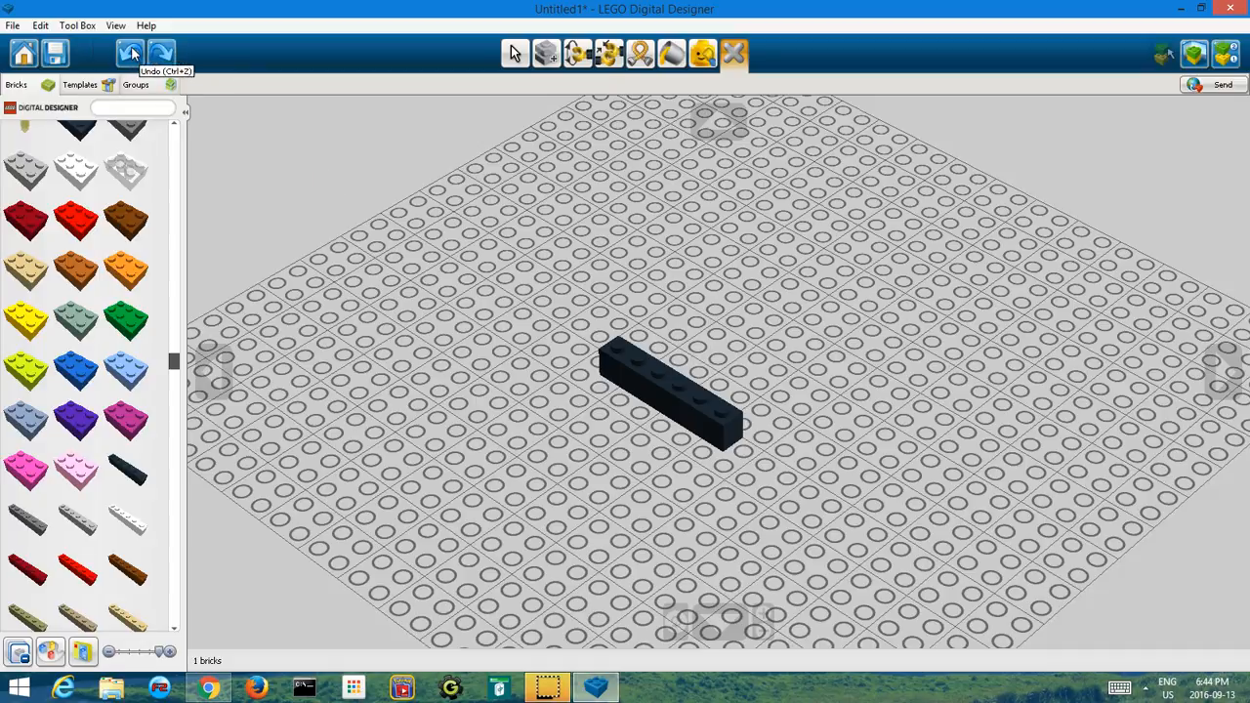
{"action": "left_click", "coordinate": [156, 54]}
{"action": "left_click", "coordinate": [131, 53]}
{"action": "left_click", "coordinate": [161, 54]}
{"action": "left_click", "coordinate": [134, 54]}
{"action": "left_click", "coordinate": [161, 53]}
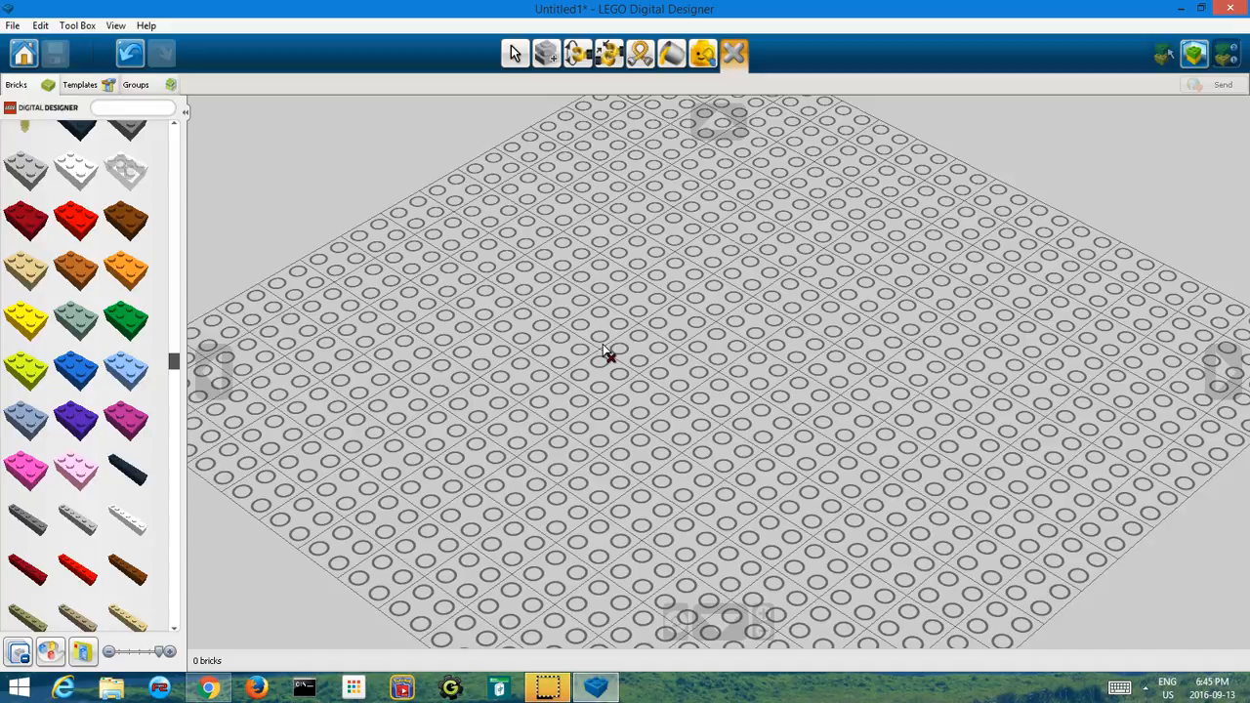
Undo all the brick deletions and bring the hidden bricks back onto the baseplate
{"action": "key", "text": "ctrl+z"}
{"action": "key", "text": "ctrl+z"}
{"action": "key", "text": "ctrl+z"}
{"action": "key", "text": "ctrl+z"}
{"action": "key", "text": "ctrl+z"}
{"action": "key", "text": "ctrl+z"}
{"action": "key", "text": "ctrl+z"}
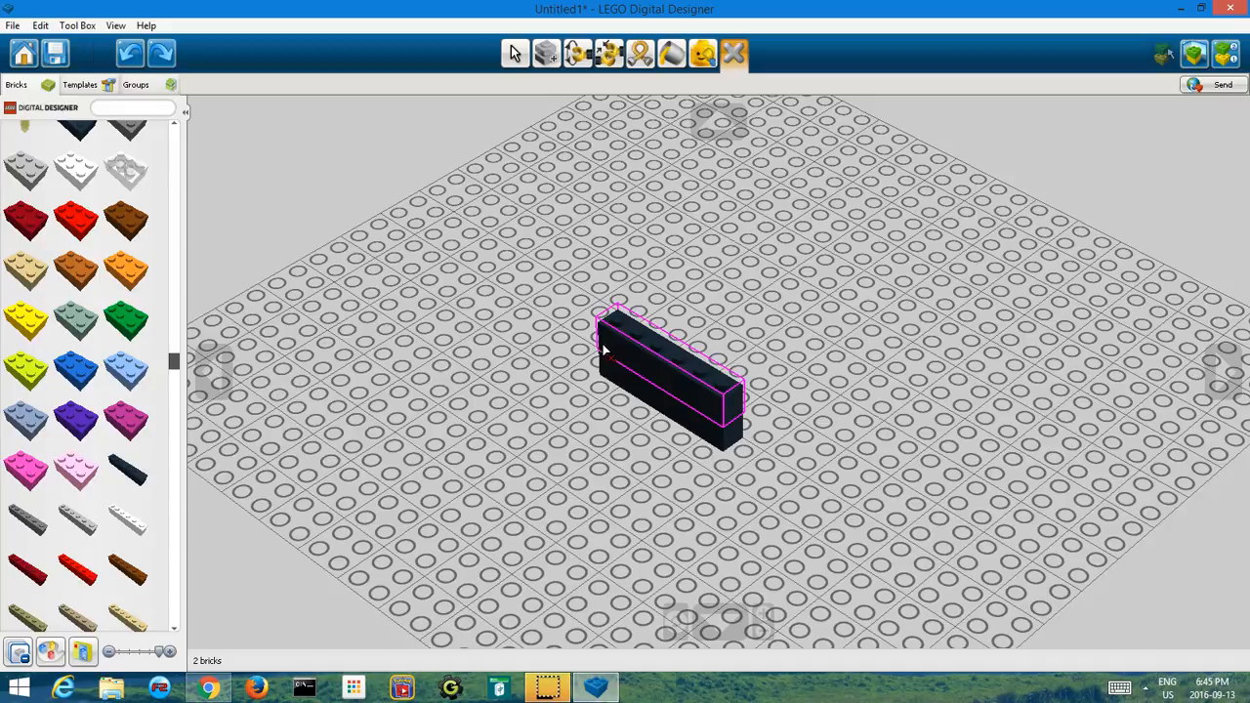
{"action": "key", "text": "ctrl+z"}
{"action": "key", "text": "ctrl+z"}
{"action": "key", "text": "ctrl+z"}
{"action": "key", "text": "ctrl+z"}
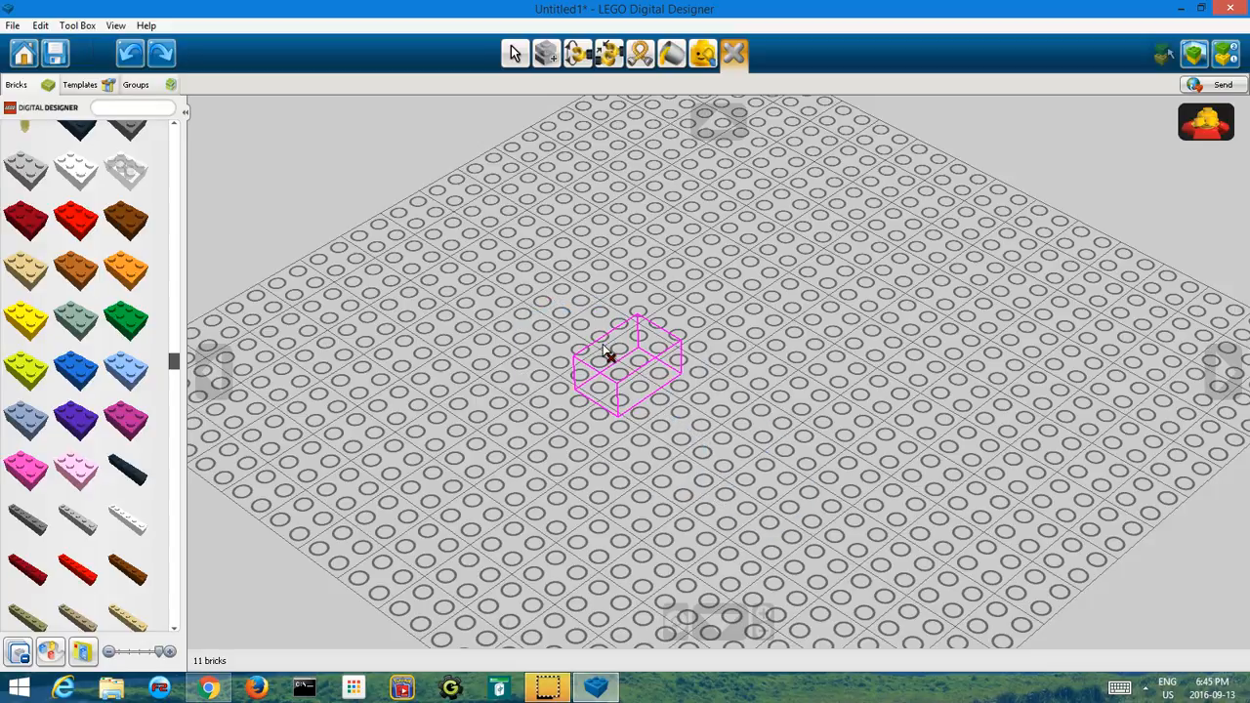
{"action": "left_click", "coordinate": [1206, 127]}
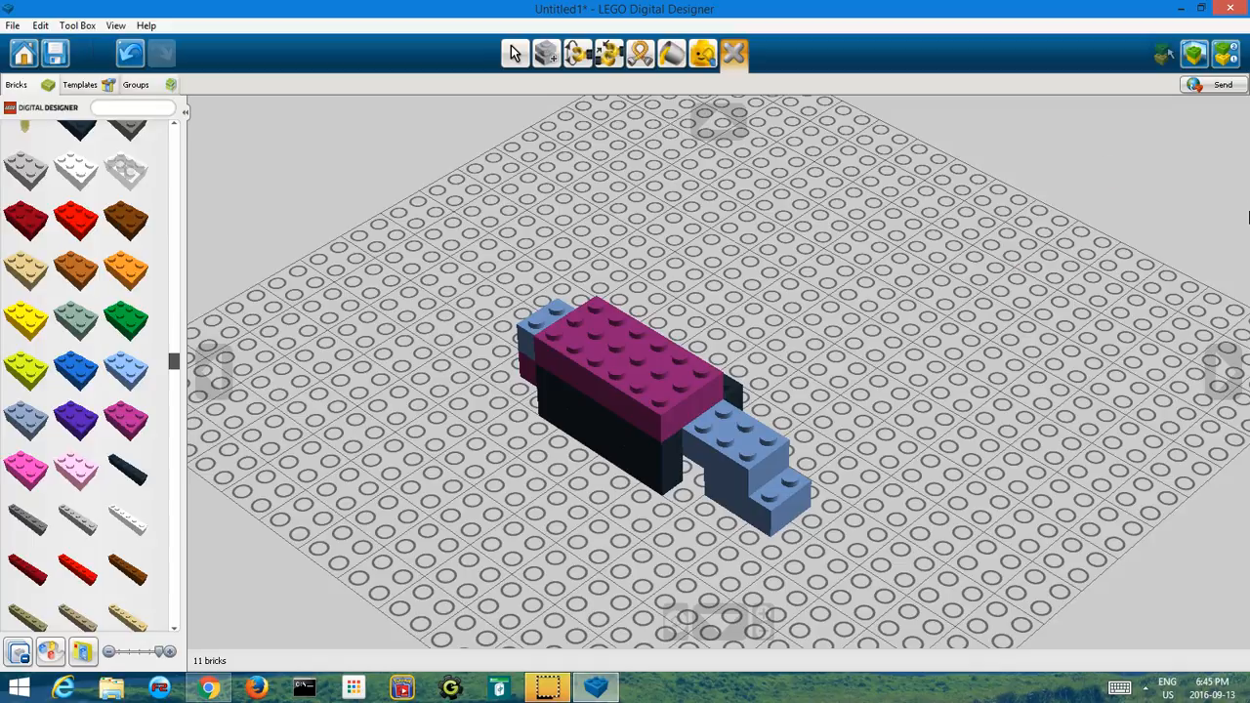
Generate the building guide, step through its four stages to the complete model, and return to build mode
{"action": "left_click", "coordinate": [1230, 53]}
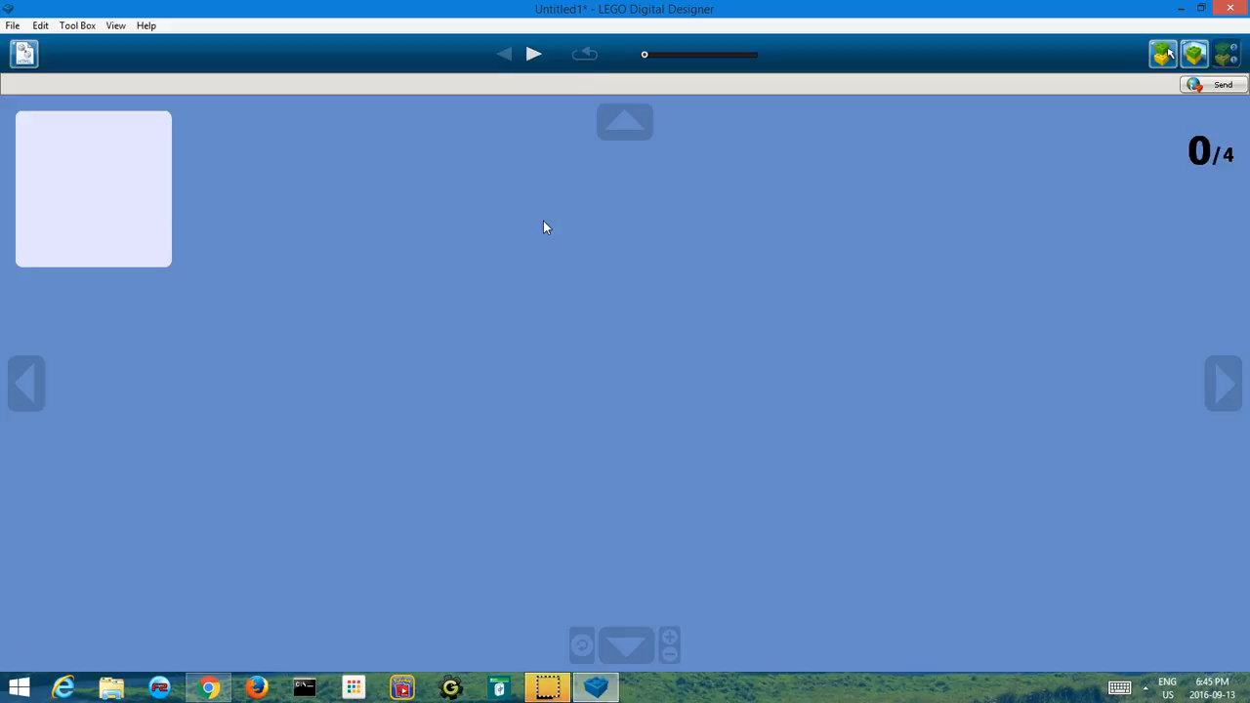
{"action": "key", "text": "Right"}
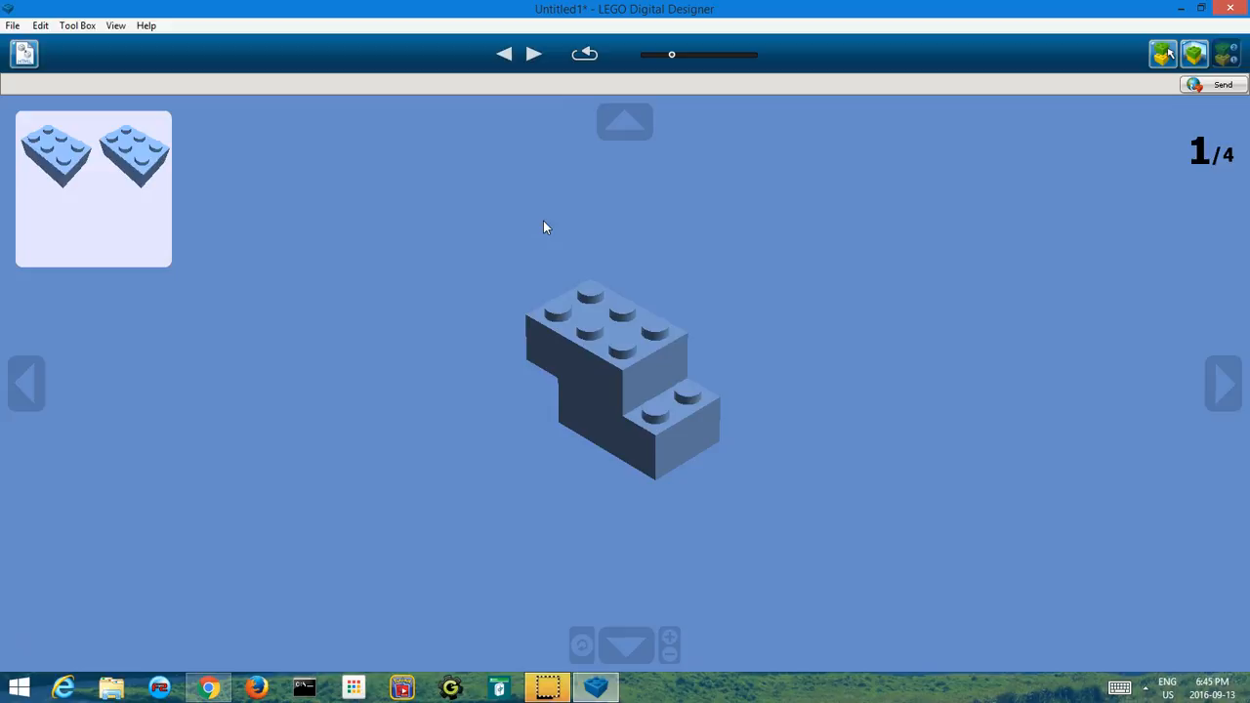
{"action": "key", "text": "Right"}
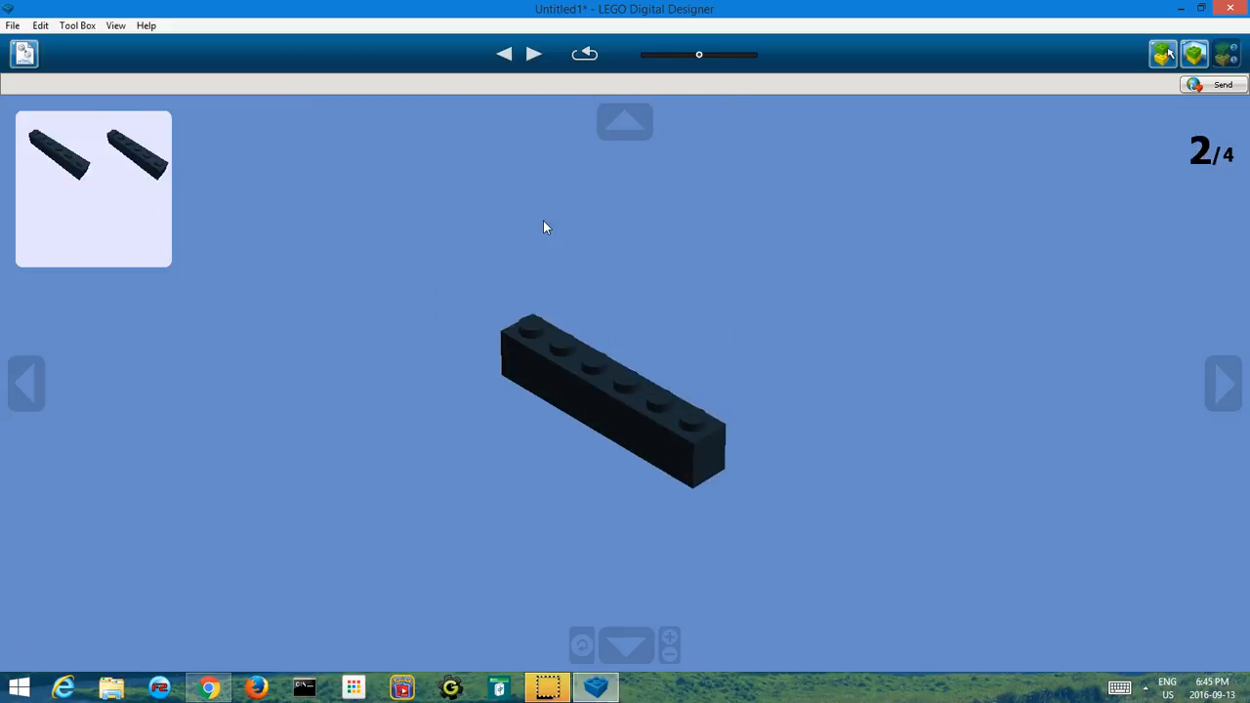
{"action": "key", "text": "Right"}
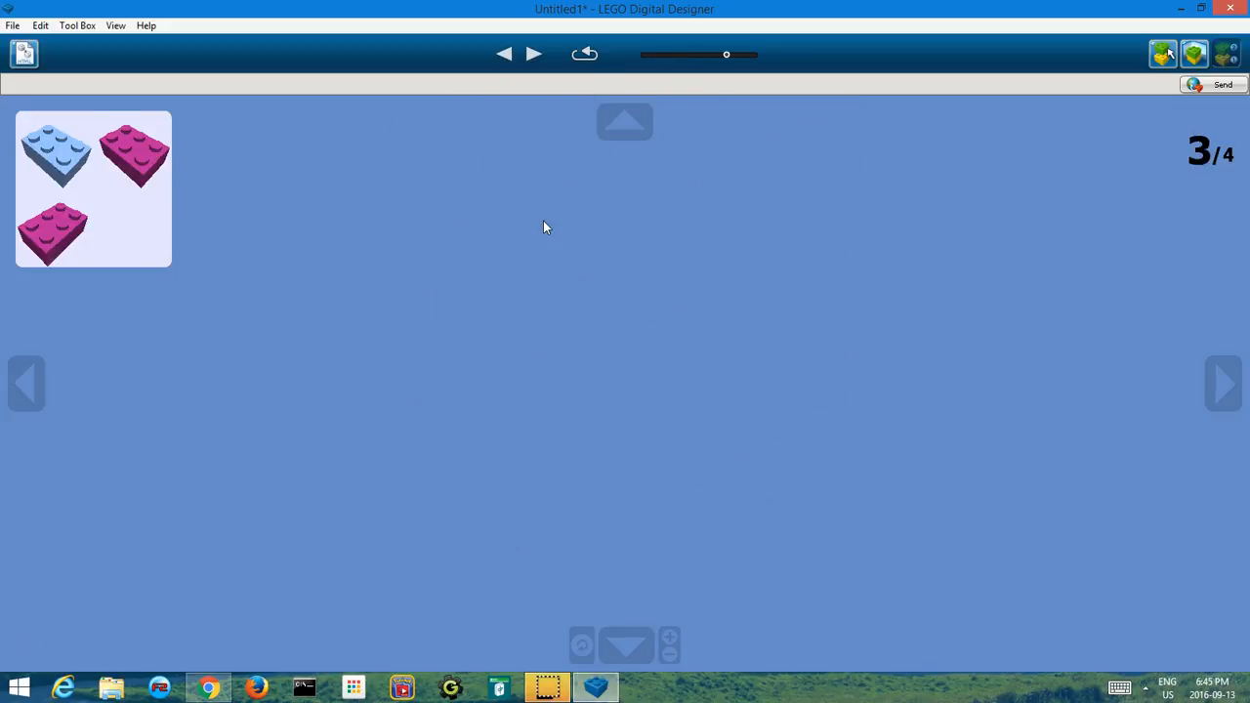
{"action": "key", "text": "Right"}
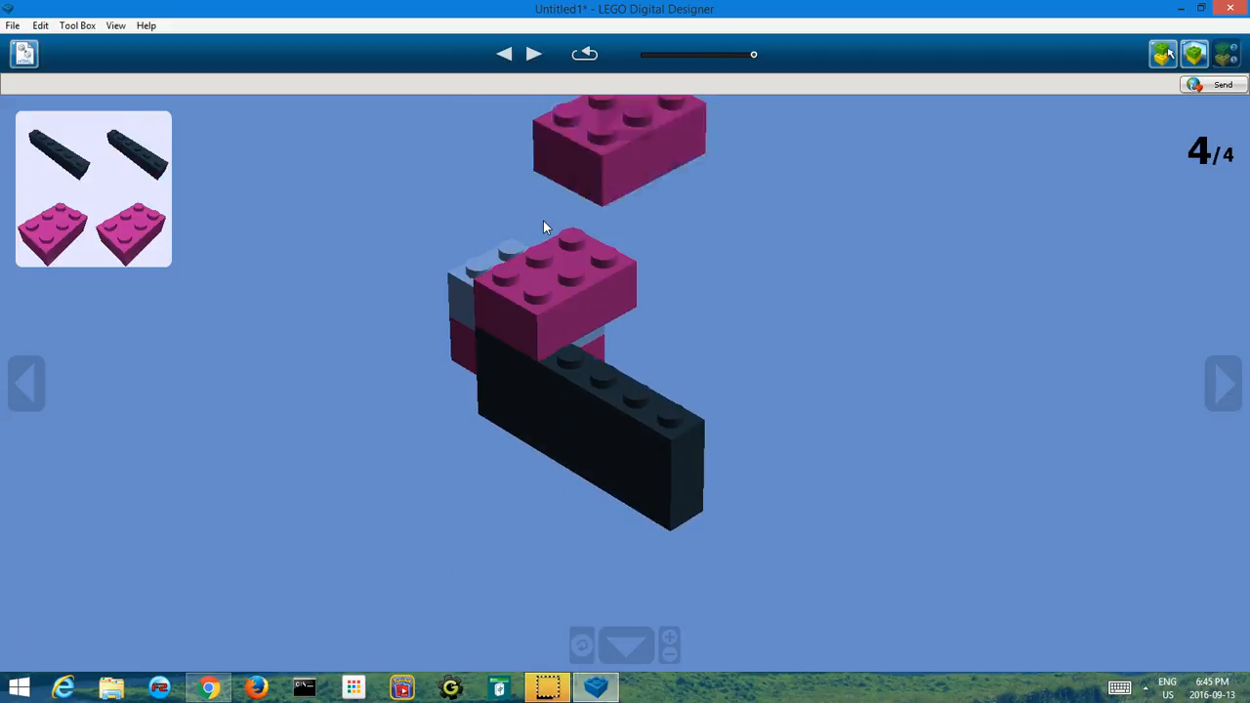
{"action": "key", "text": "Right"}
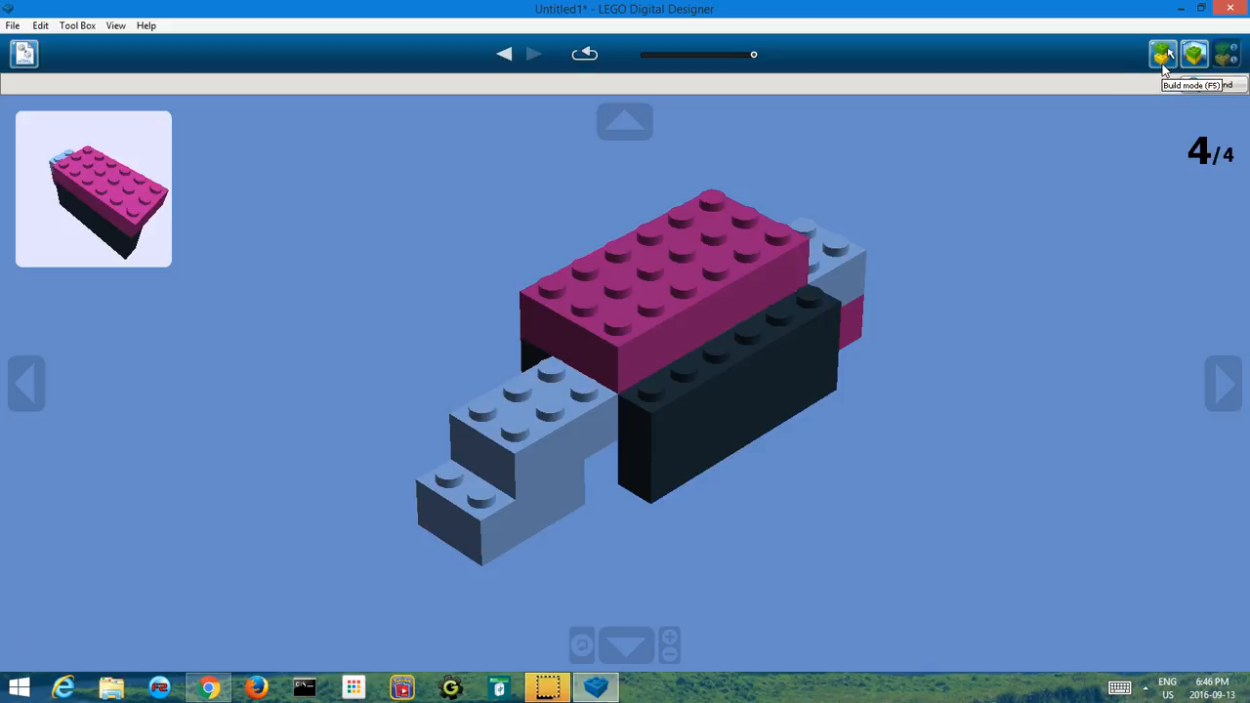
{"action": "left_click", "coordinate": [1162, 56]}
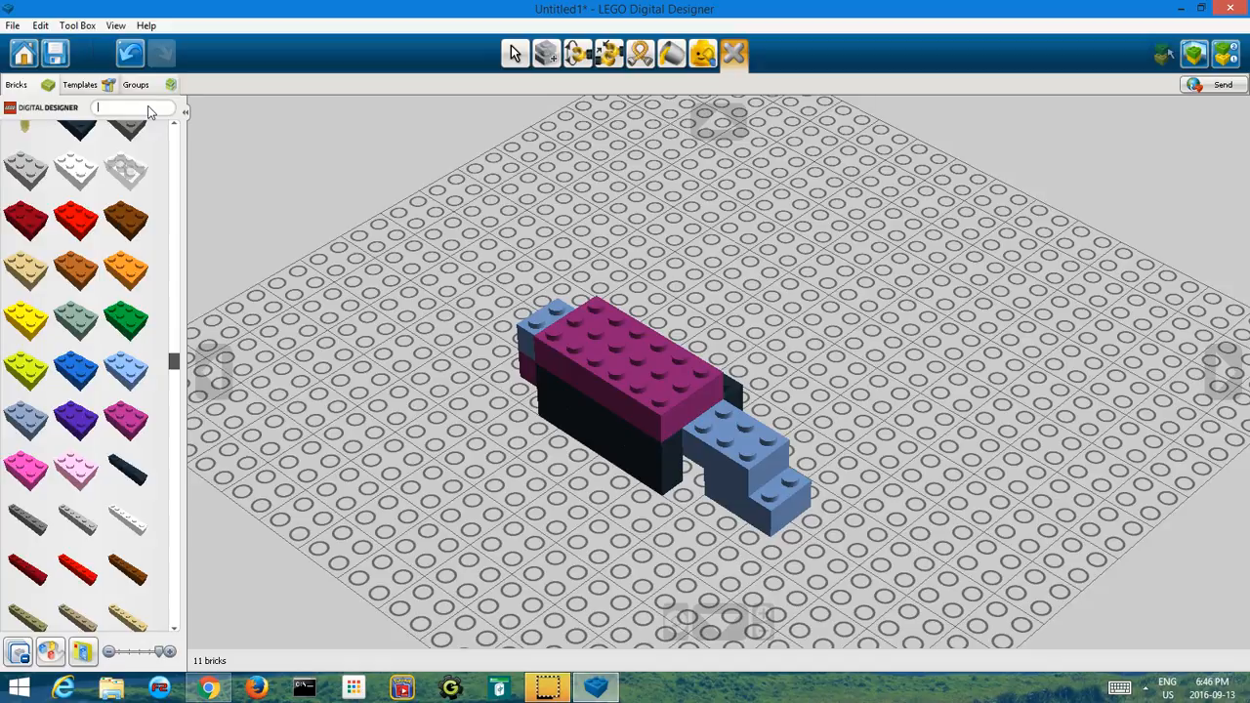
Collapse the open brick category, search the palette for "ball" and look through the matching bricks of the ball-joint and clamp category
{"action": "left_click_drag", "start_coordinate": [173, 361], "coordinate": [213, 133]}
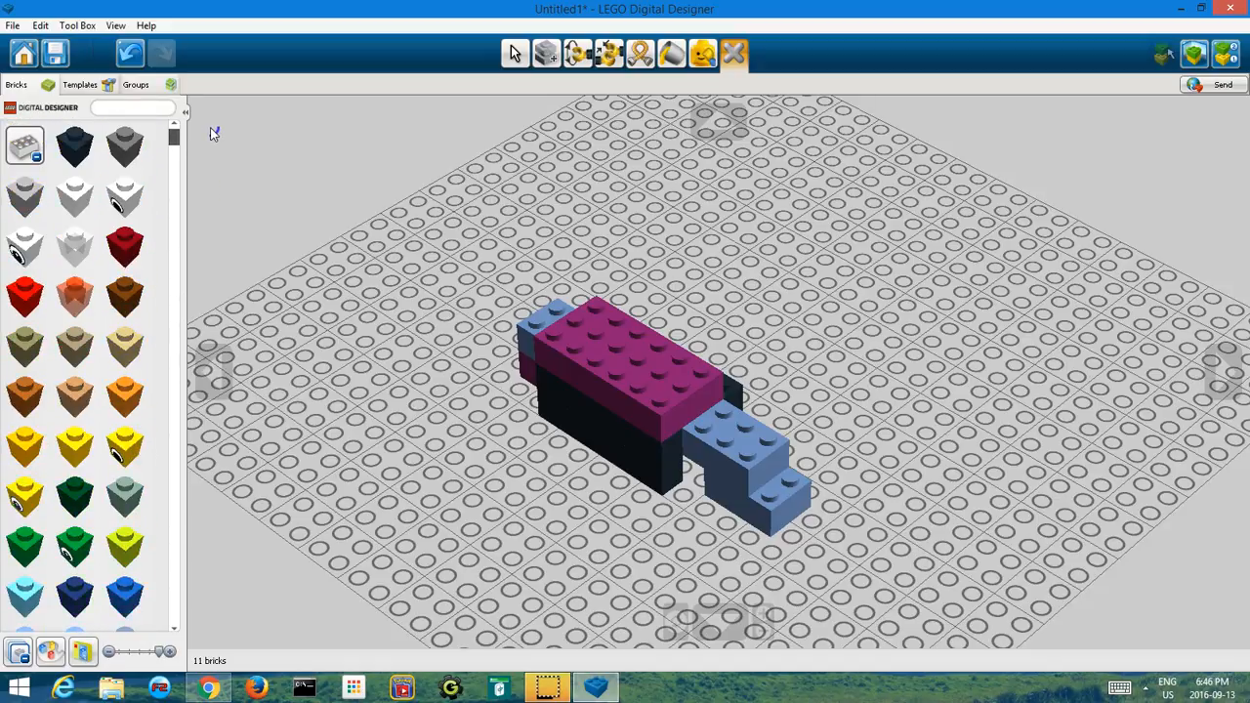
{"action": "left_click", "coordinate": [32, 148]}
{"action": "left_click", "coordinate": [128, 109]}
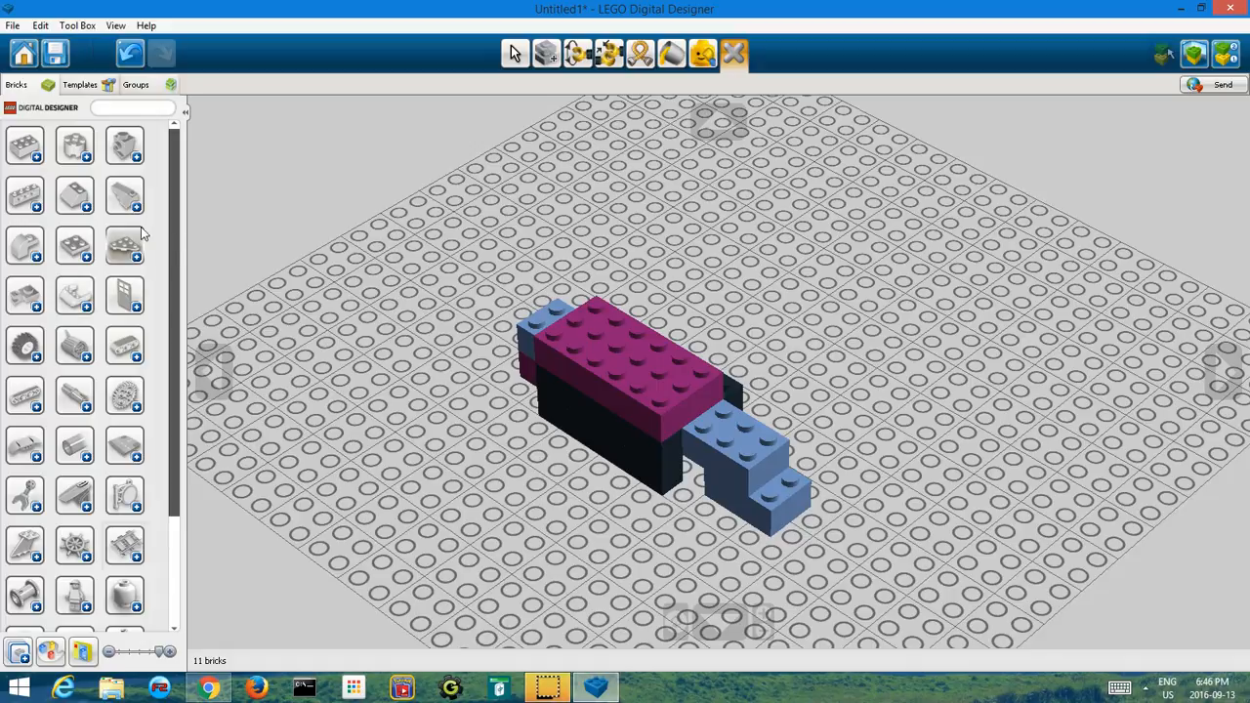
{"action": "left_click", "coordinate": [136, 110]}
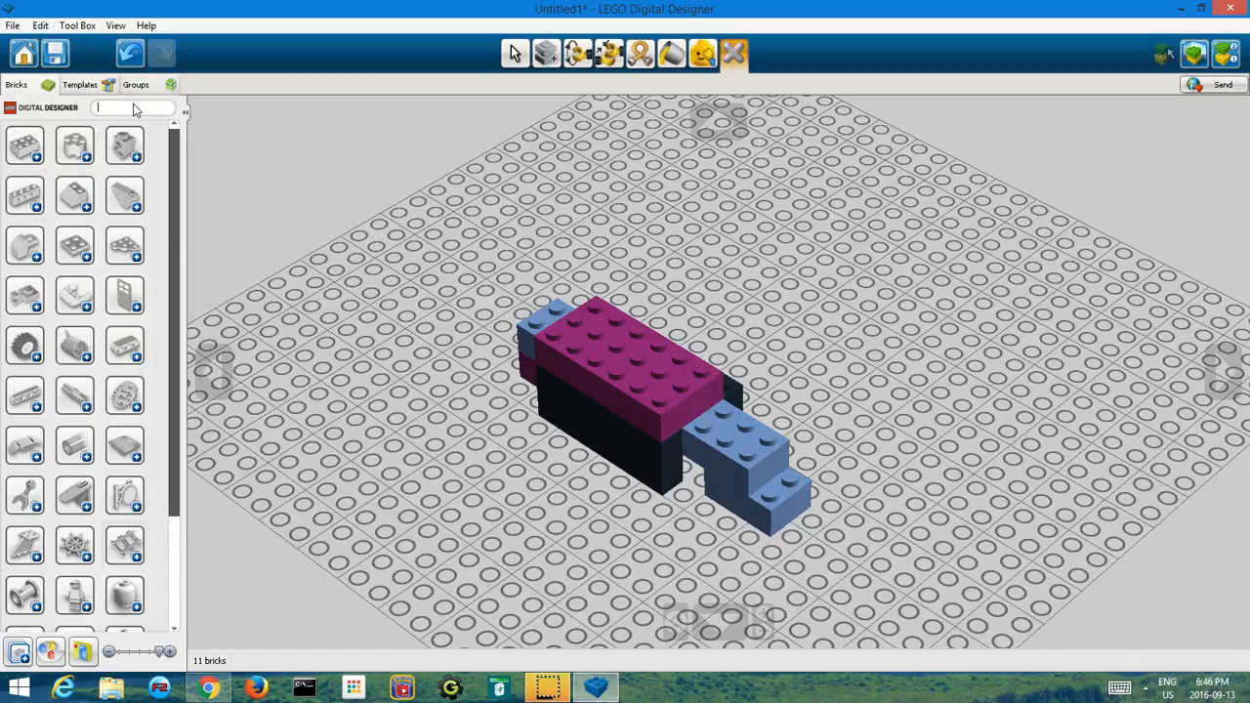
{"action": "type", "text": "ball"}
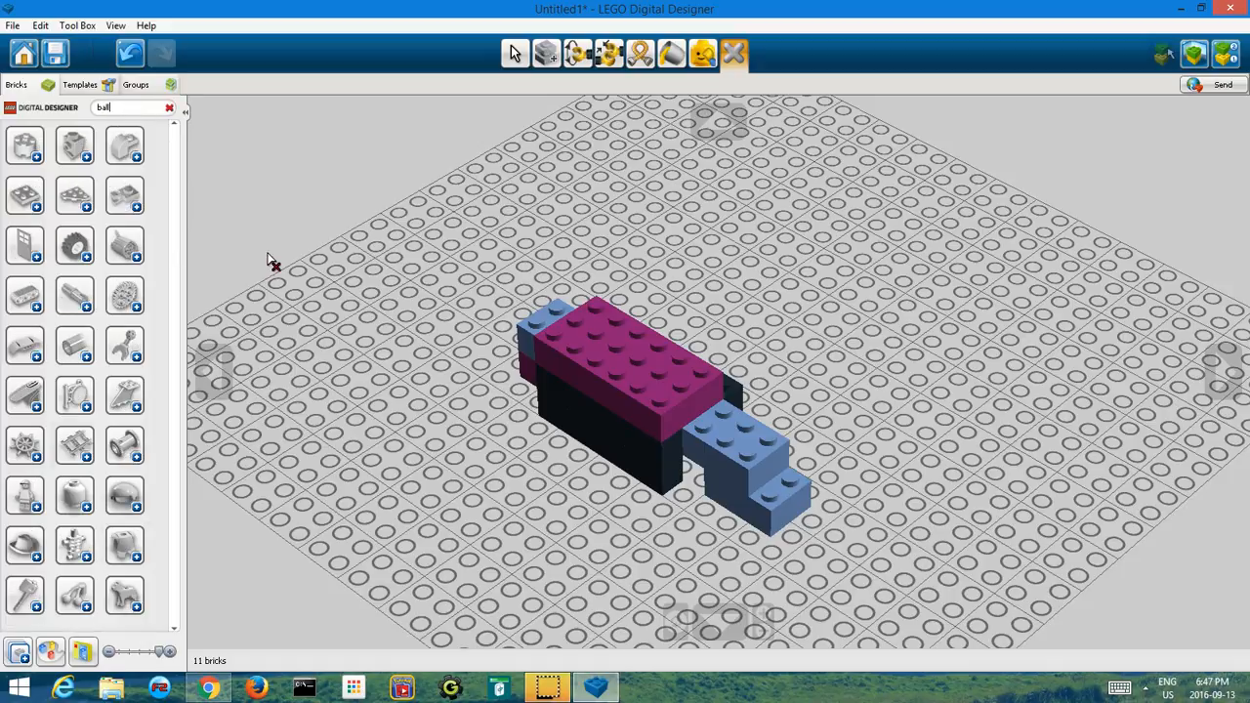
{"action": "left_click", "coordinate": [137, 207]}
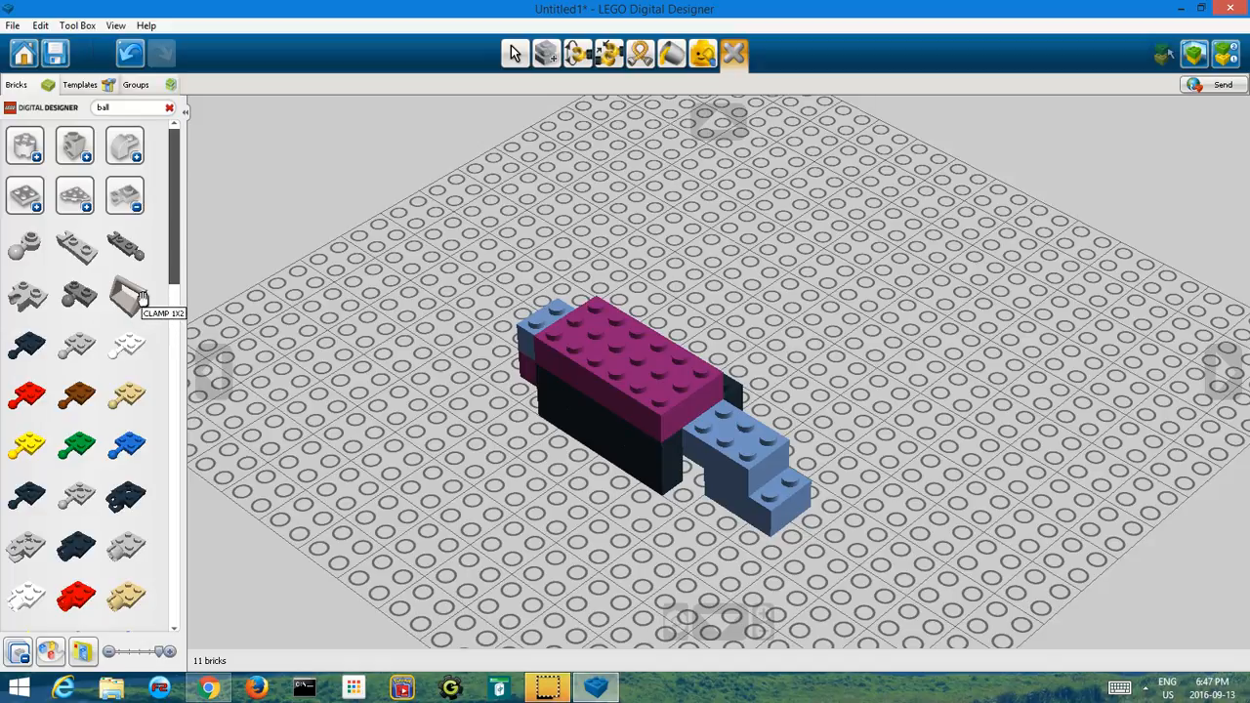
{"action": "left_click", "coordinate": [124, 204]}
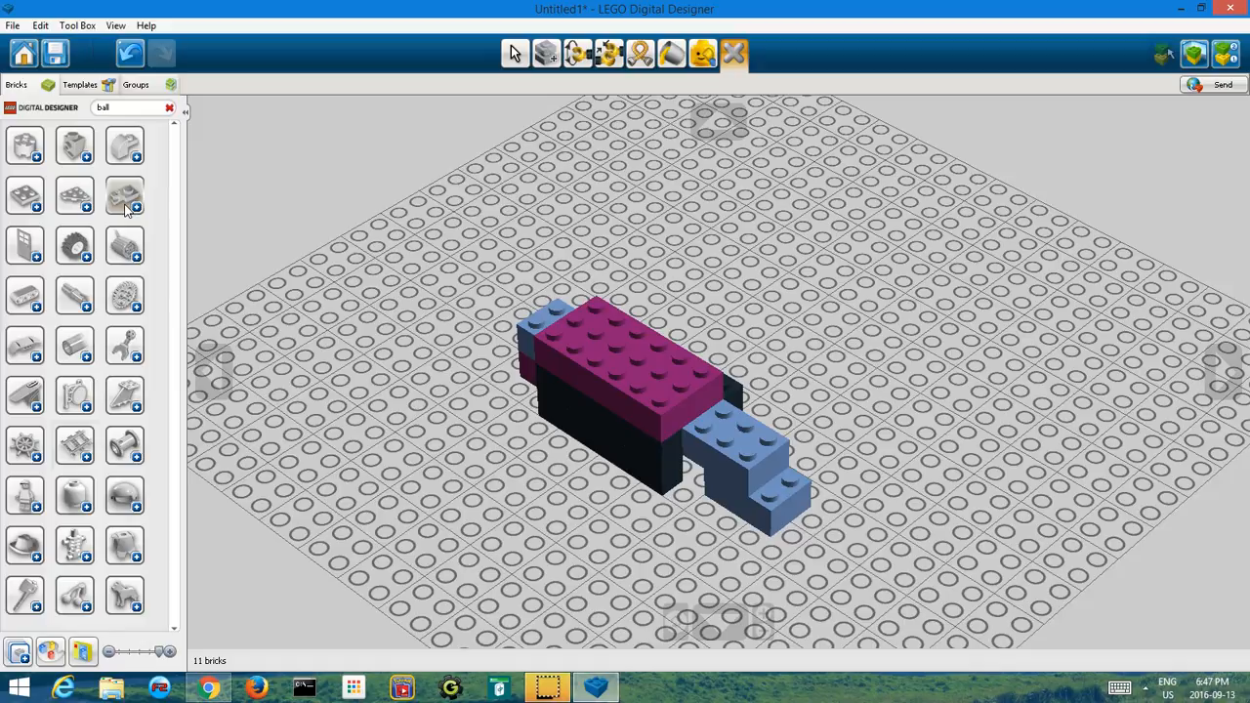
Save the model in the Models folder as an LXF file named "tallin vid"
{"action": "left_click", "coordinate": [50, 52]}
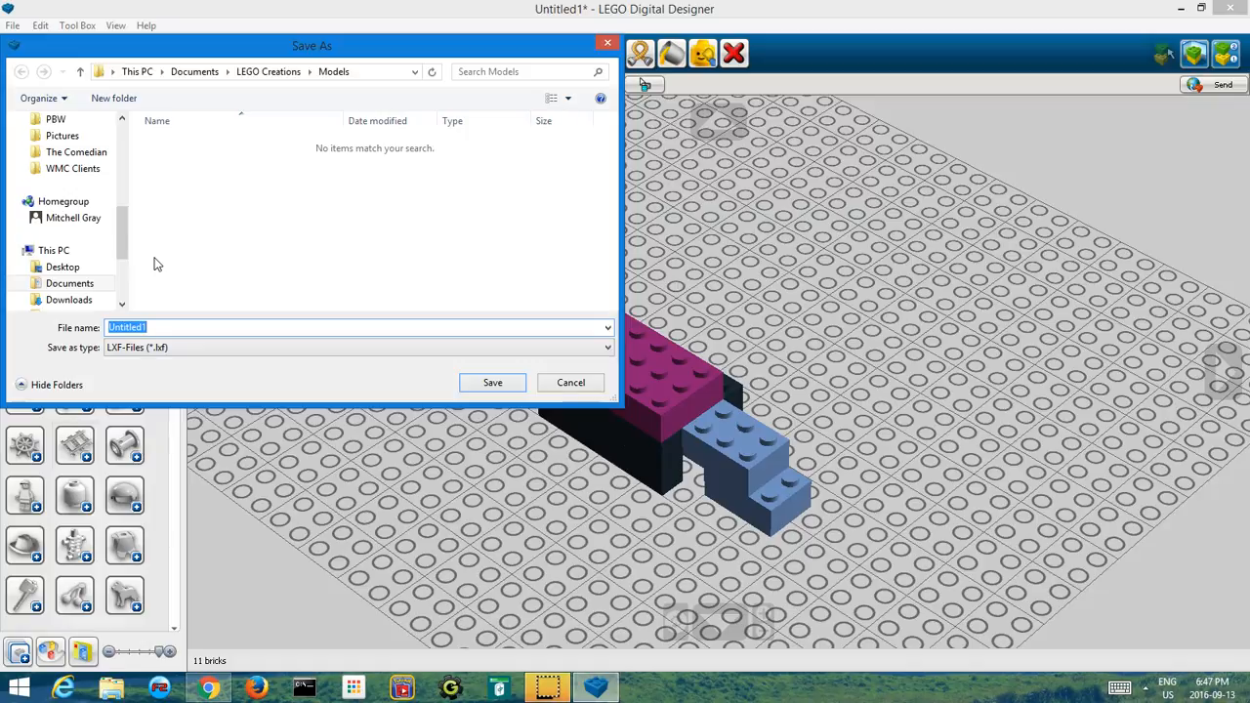
{"action": "type", "text": "tallin vid"}
{"action": "left_click", "coordinate": [491, 383]}
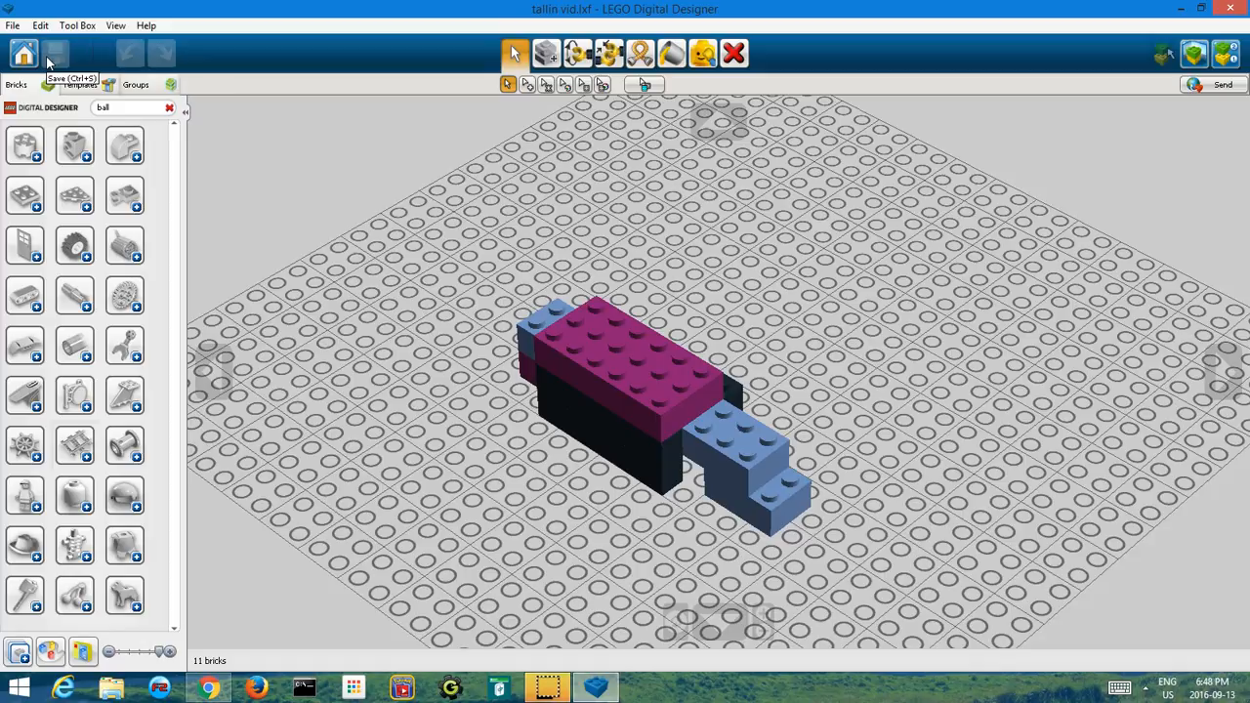
Place three grey curved bow bricks against each other on the baseplate beside the model, and clear the palette search and the expanded category
{"action": "right_click_drag", "start_coordinate": [366, 210], "coordinate": [426, 176]}
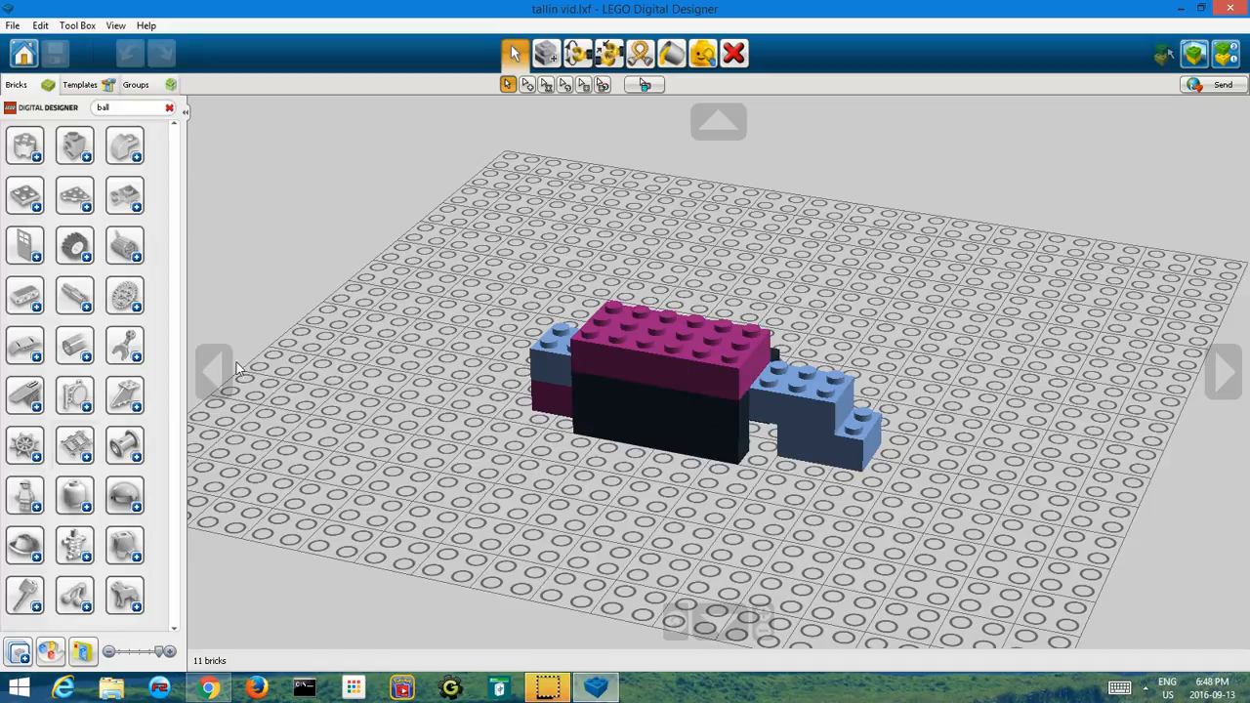
{"action": "left_click", "coordinate": [125, 151]}
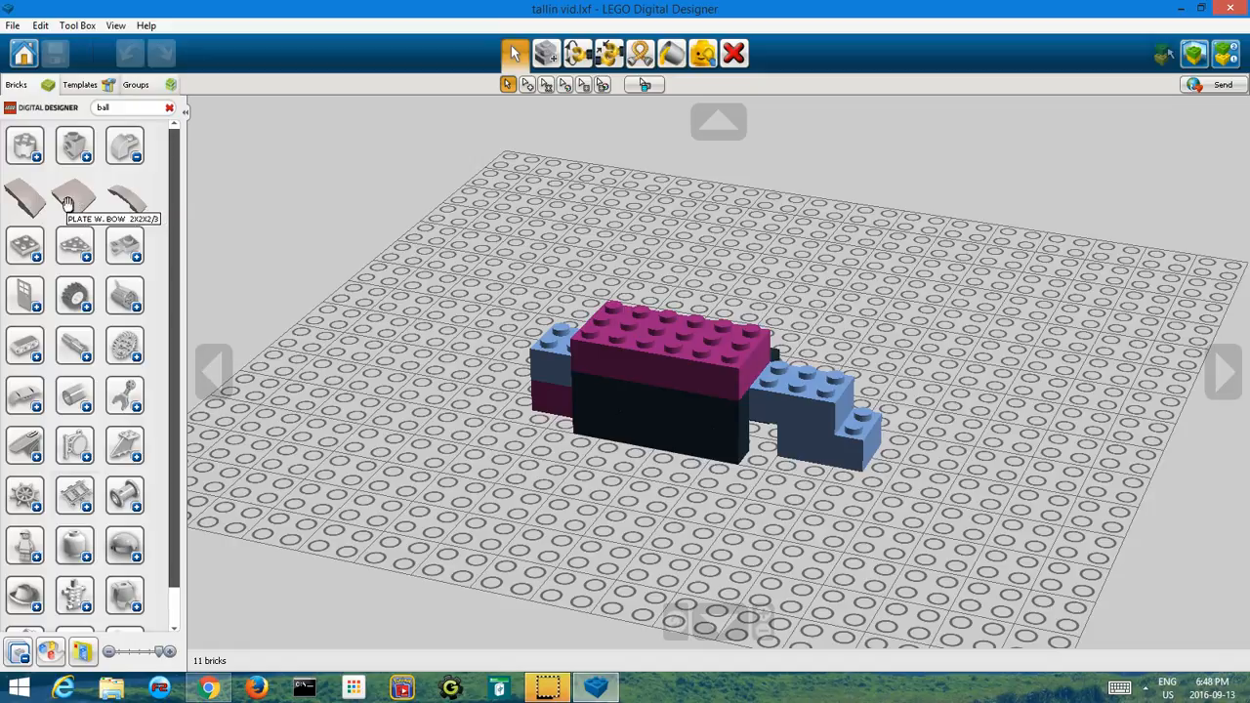
{"action": "left_click", "coordinate": [125, 201]}
{"action": "left_click", "coordinate": [400, 428]}
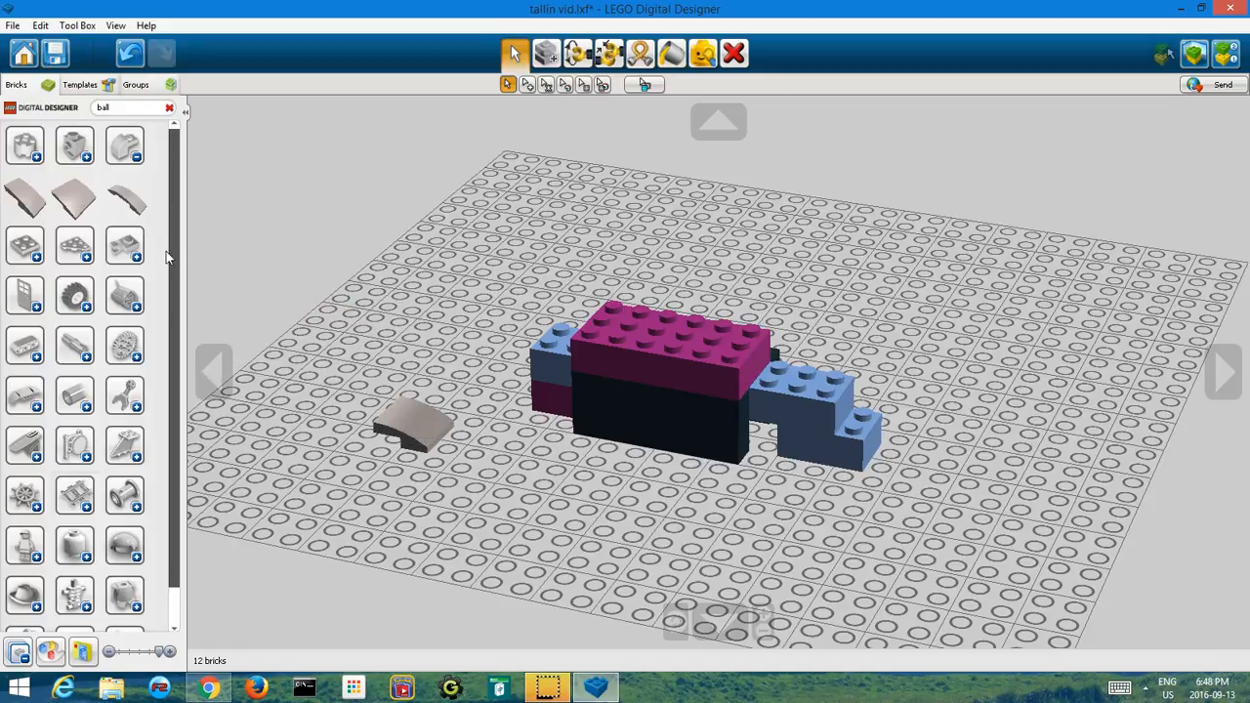
{"action": "left_click", "coordinate": [125, 202]}
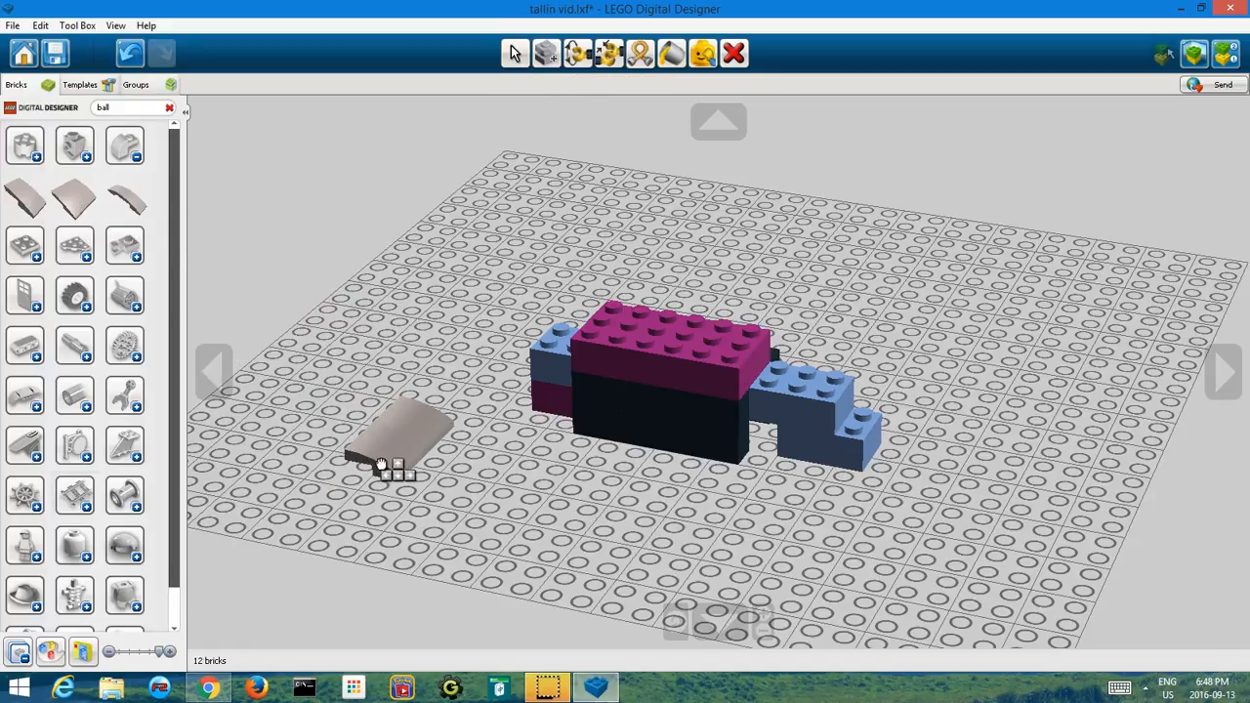
{"action": "left_click", "coordinate": [396, 465]}
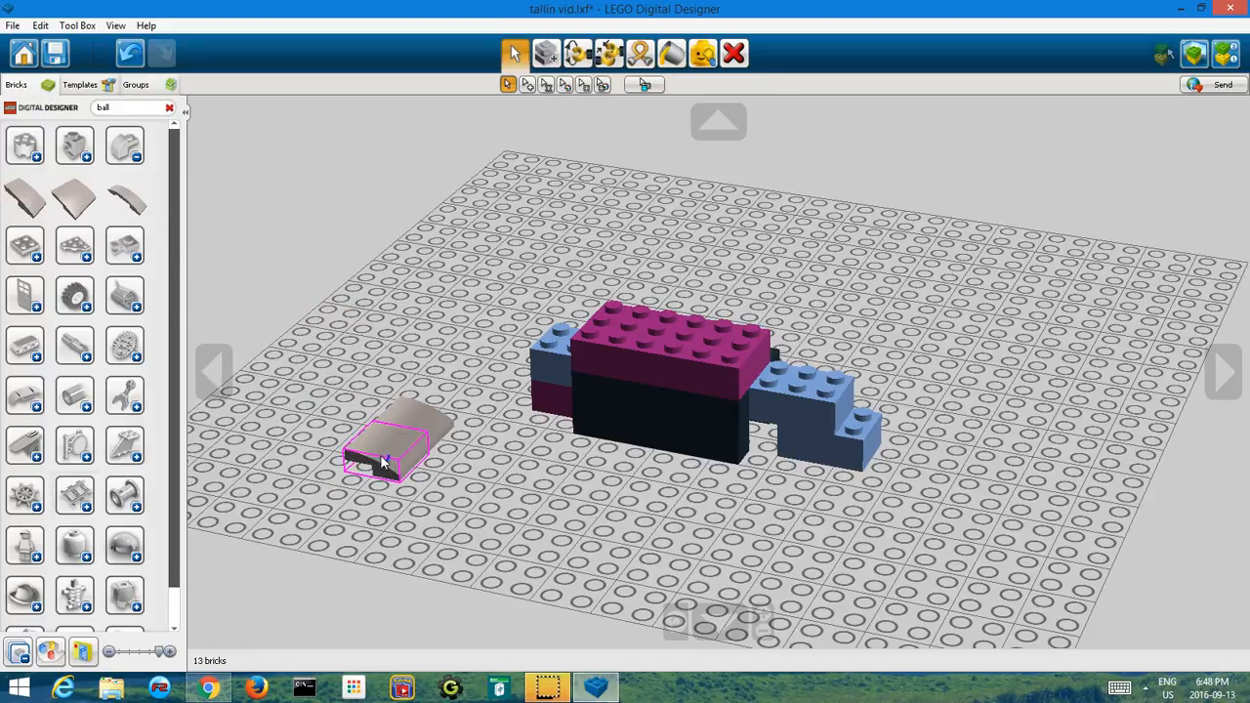
{"action": "left_click", "coordinate": [125, 198]}
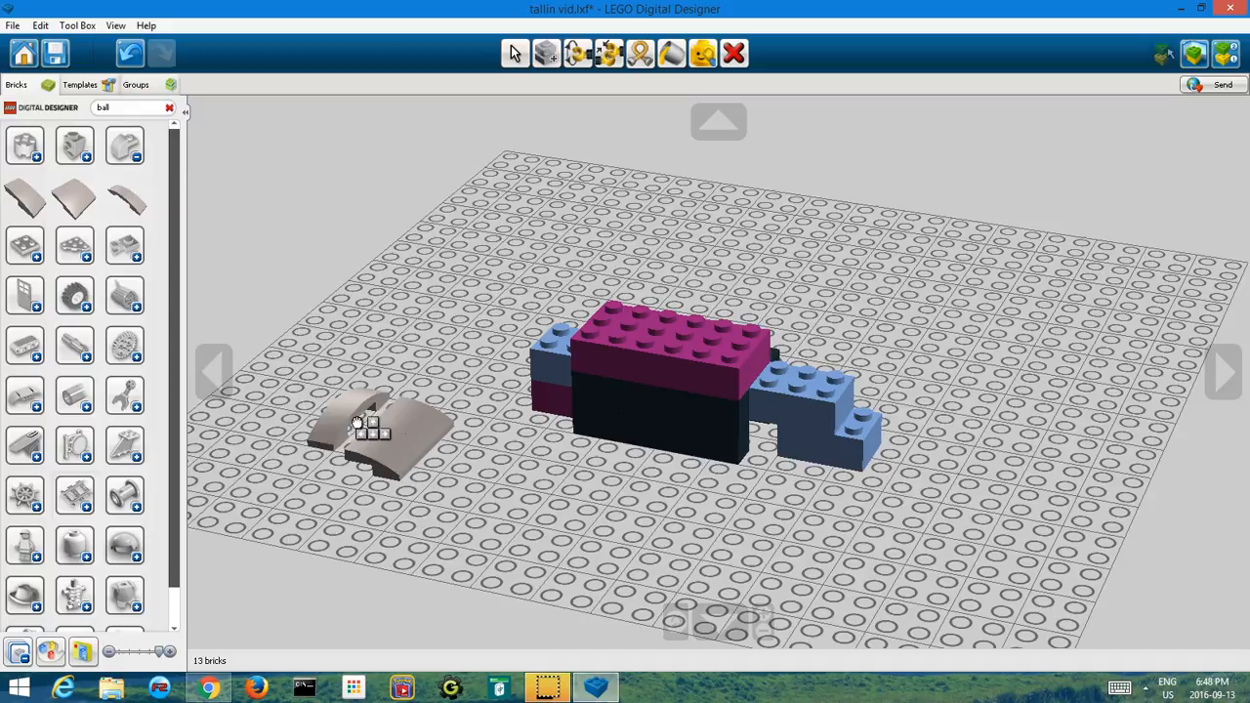
{"action": "left_click", "coordinate": [363, 420]}
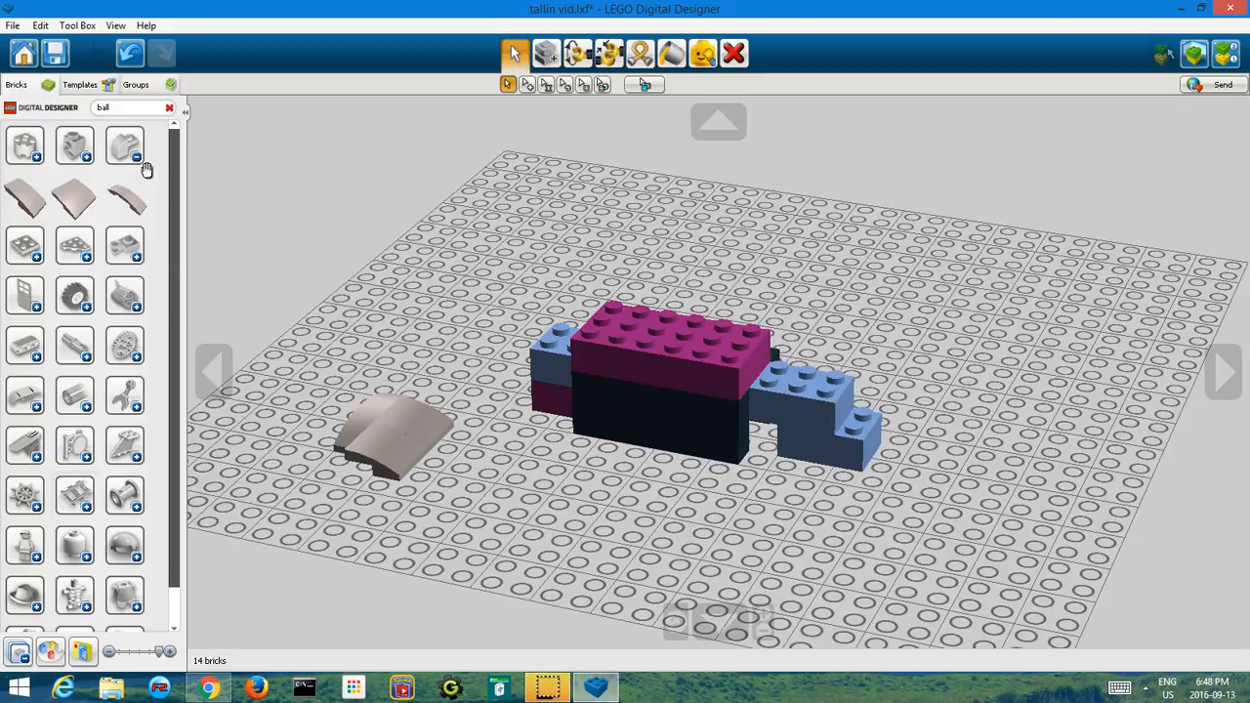
{"action": "left_click", "coordinate": [169, 108]}
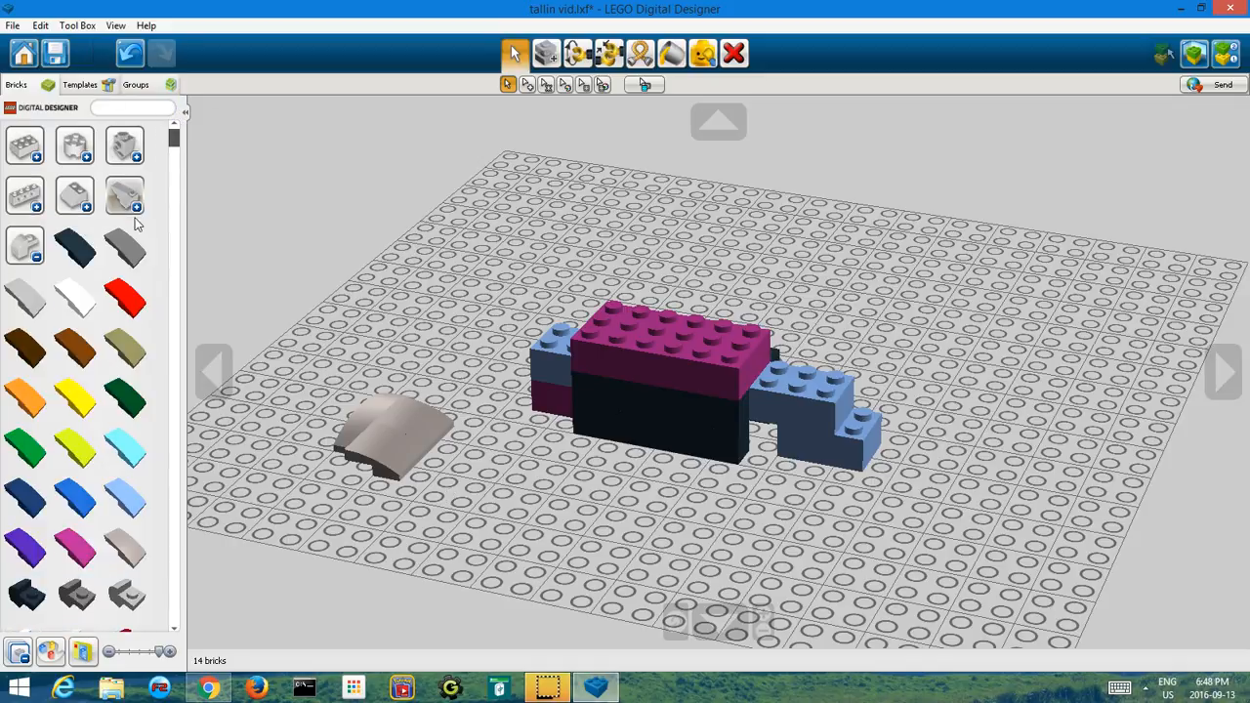
{"action": "left_click", "coordinate": [30, 244]}
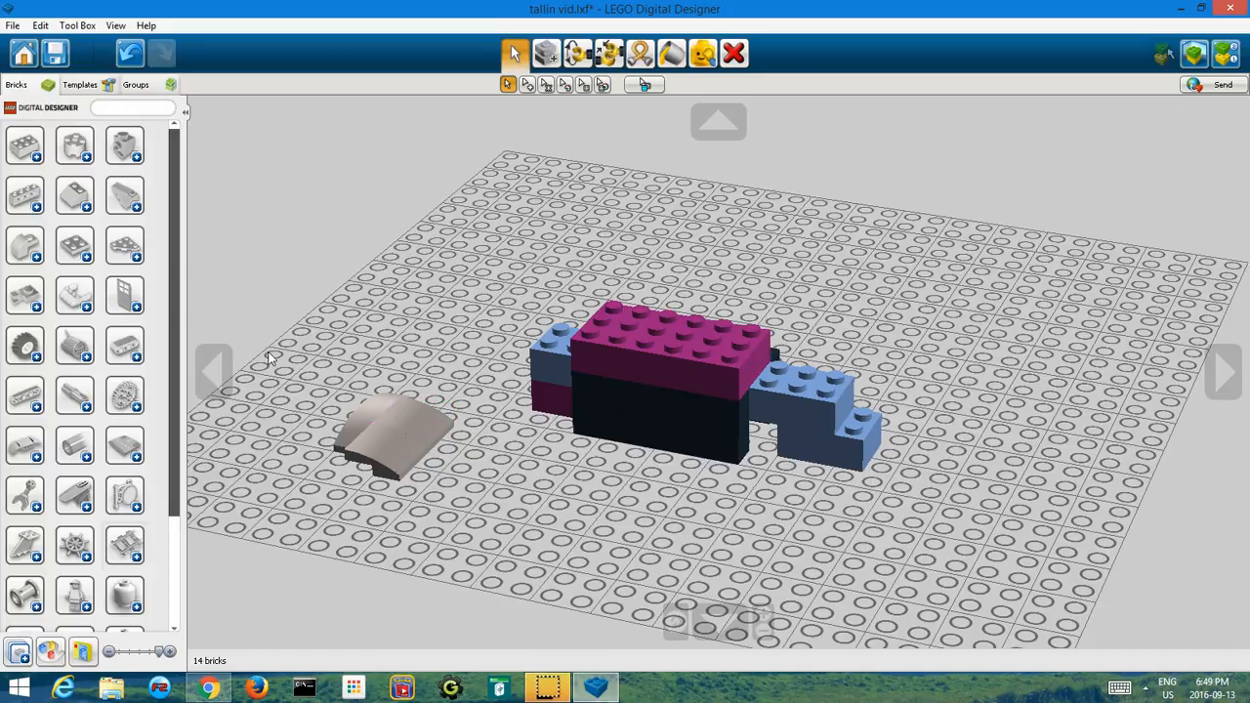
Select the three grey curved bow bricks beside the model and save them as a template
{"action": "left_click_drag", "start_coordinate": [299, 372], "coordinate": [535, 593]}
{"action": "scroll", "coordinate": [535, 593], "scroll_direction": "down", "scroll_amount": 1}
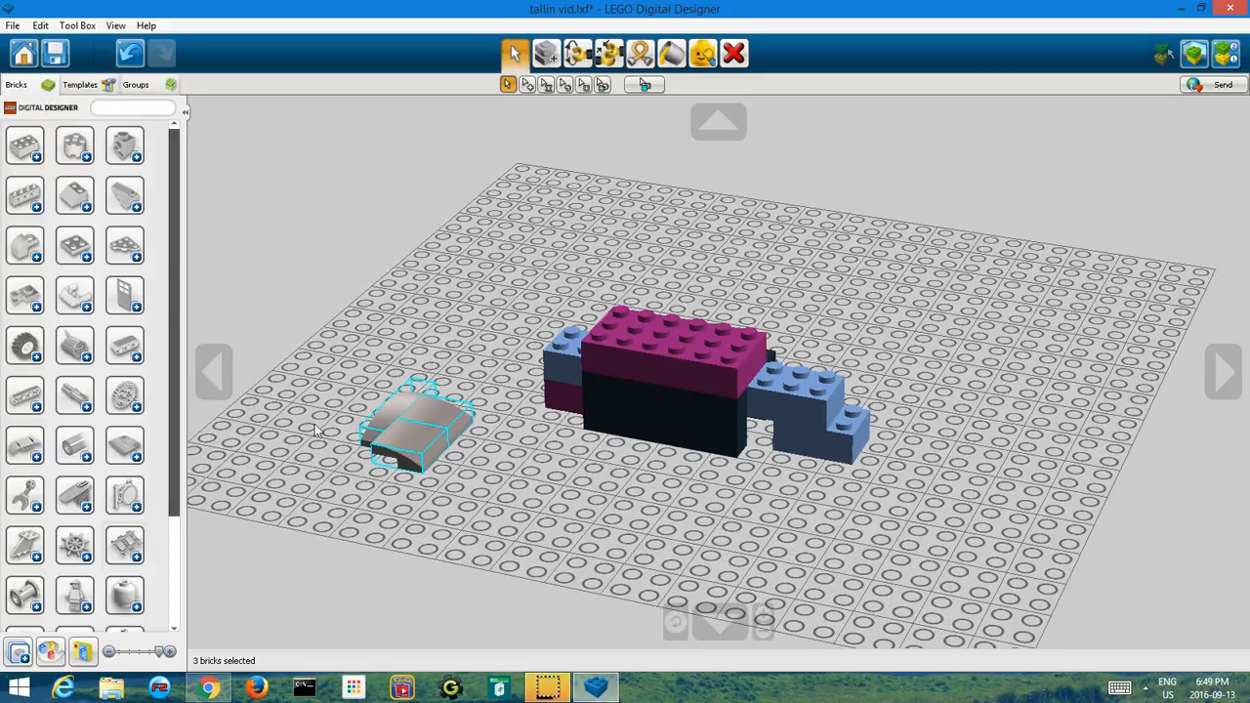
{"action": "left_click", "coordinate": [92, 86]}
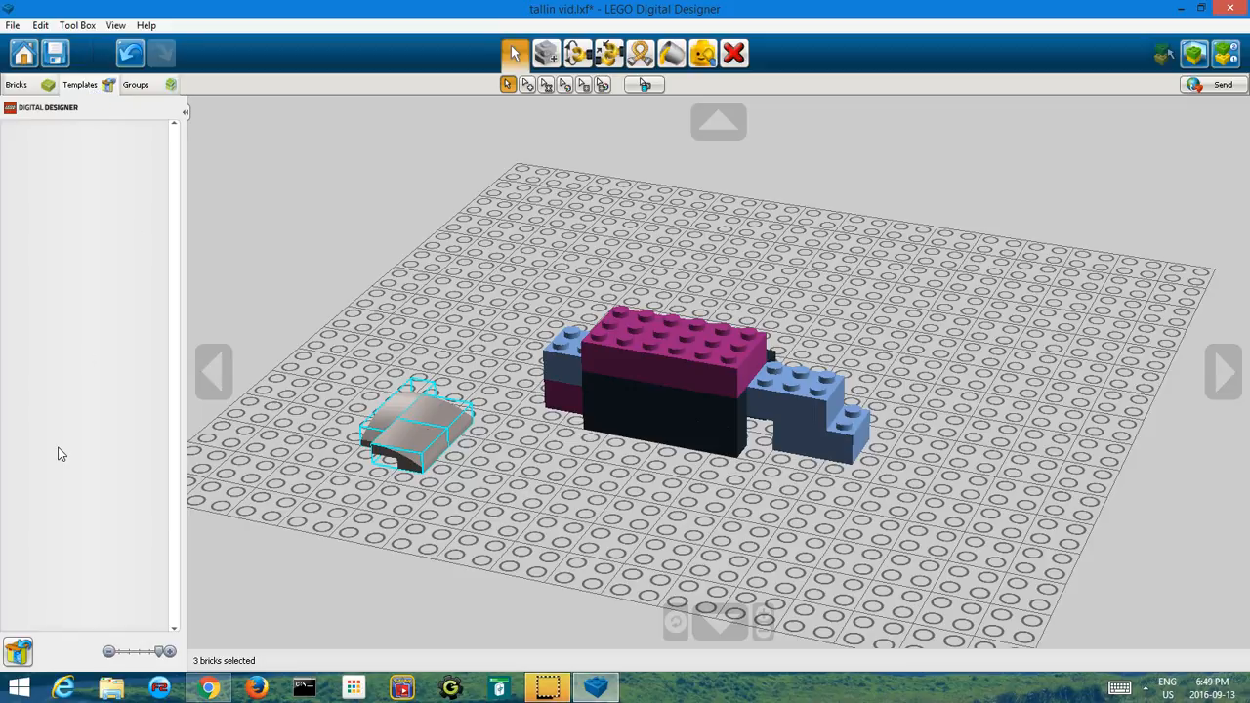
{"action": "left_click", "coordinate": [14, 659]}
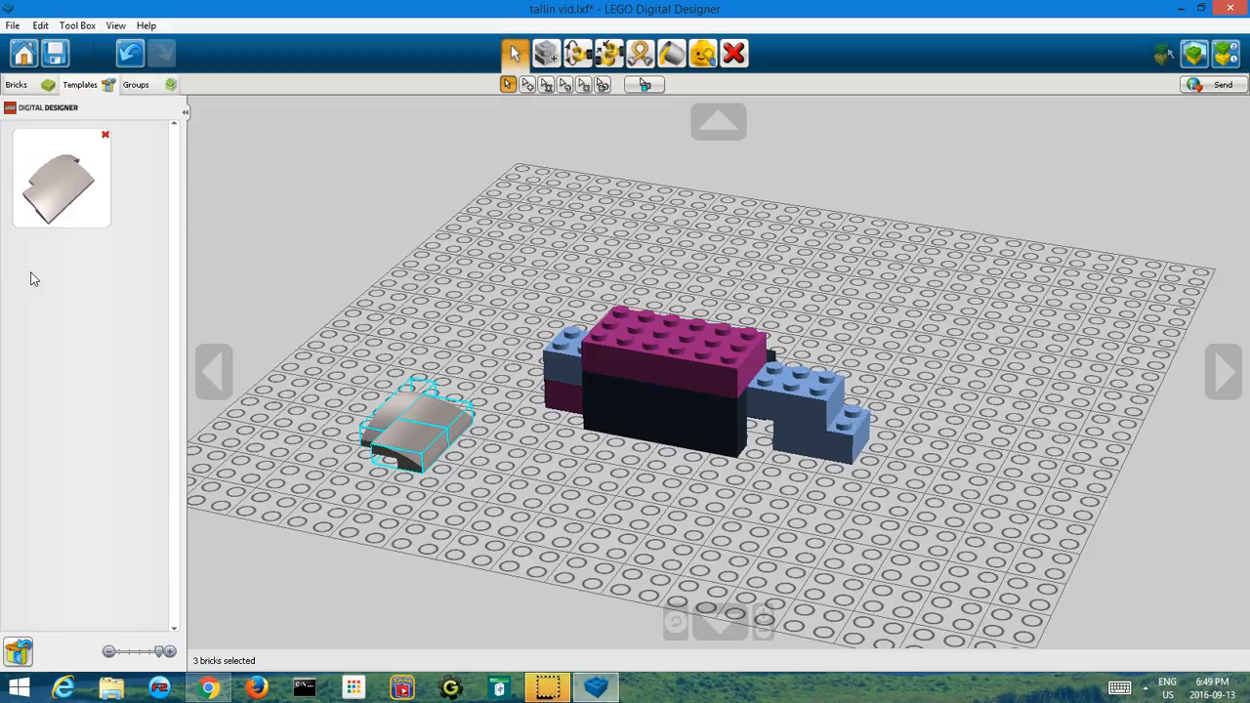
Place three copies of the curved-brick template around the back of the baseplate and delete the template
{"action": "left_click", "coordinate": [49, 201]}
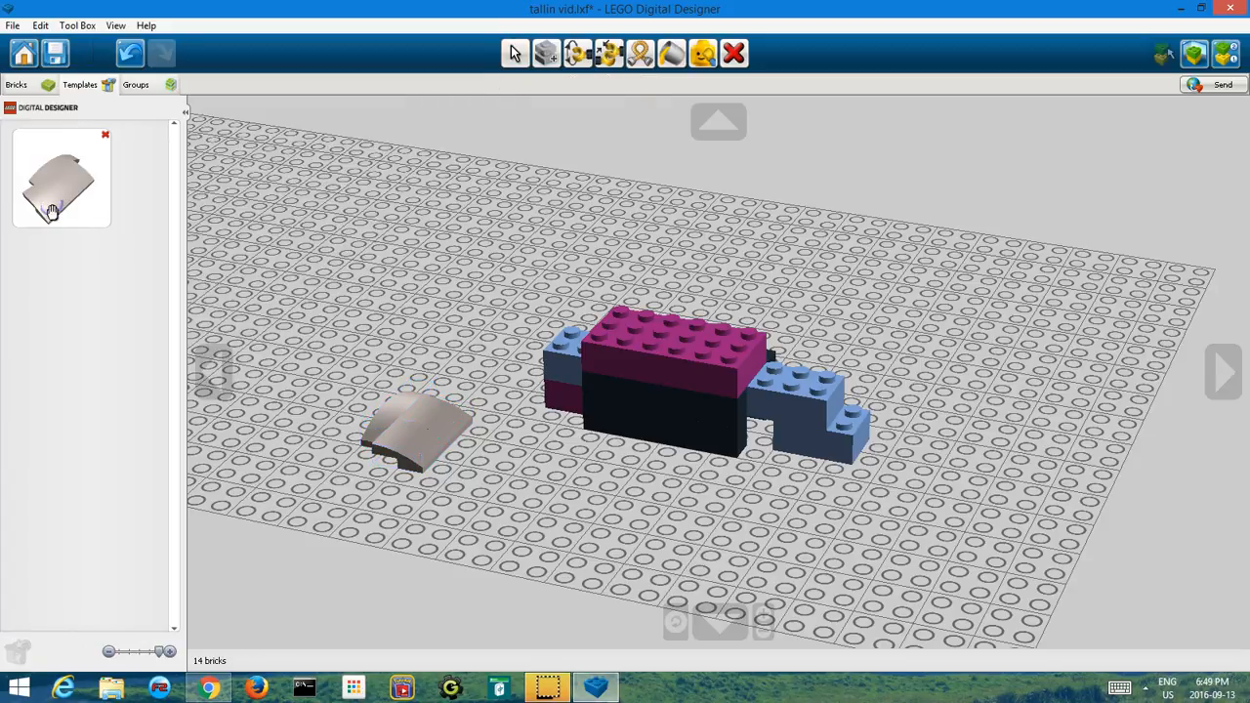
{"action": "left_click", "coordinate": [474, 301]}
{"action": "left_click", "coordinate": [70, 206]}
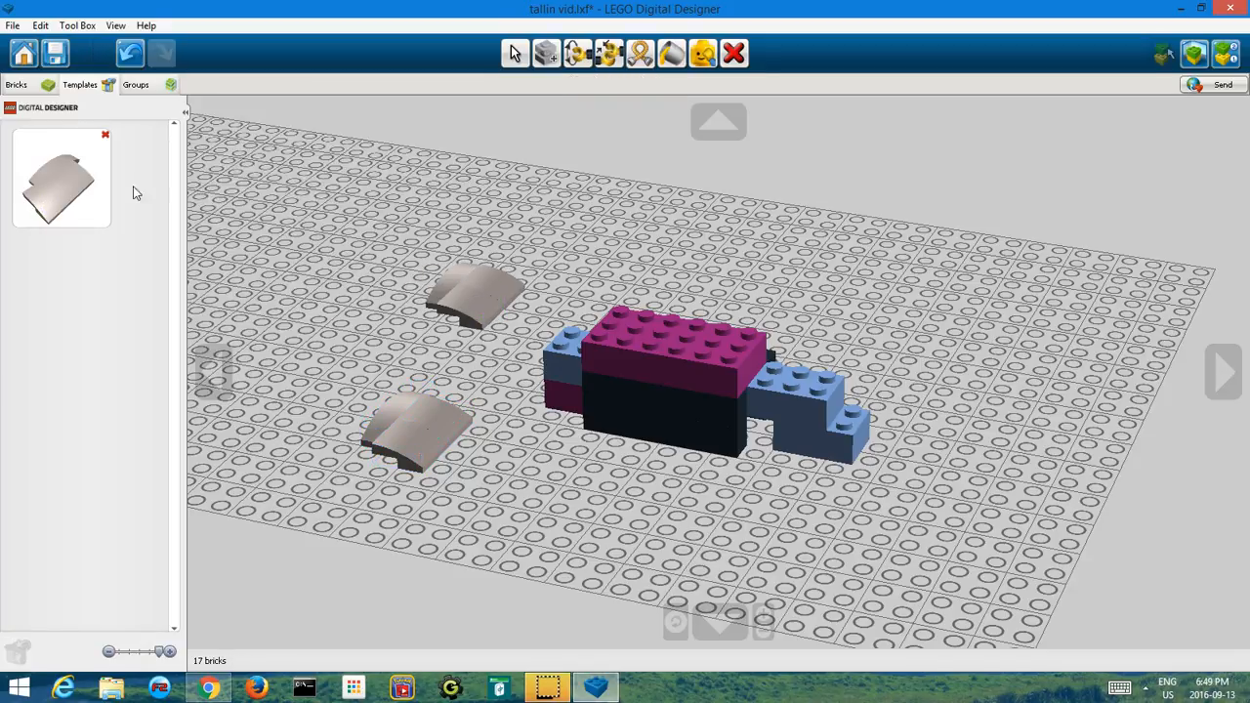
{"action": "left_click", "coordinate": [555, 217]}
{"action": "left_click", "coordinate": [83, 189]}
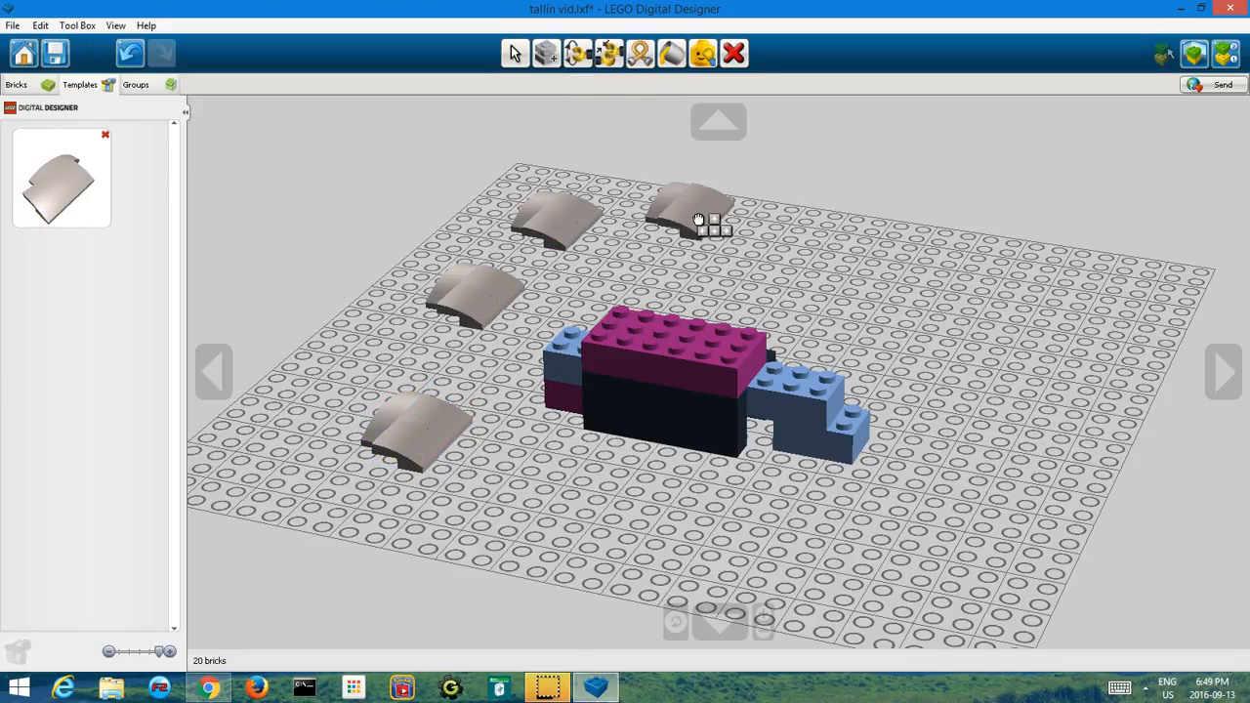
{"action": "left_click", "coordinate": [665, 275]}
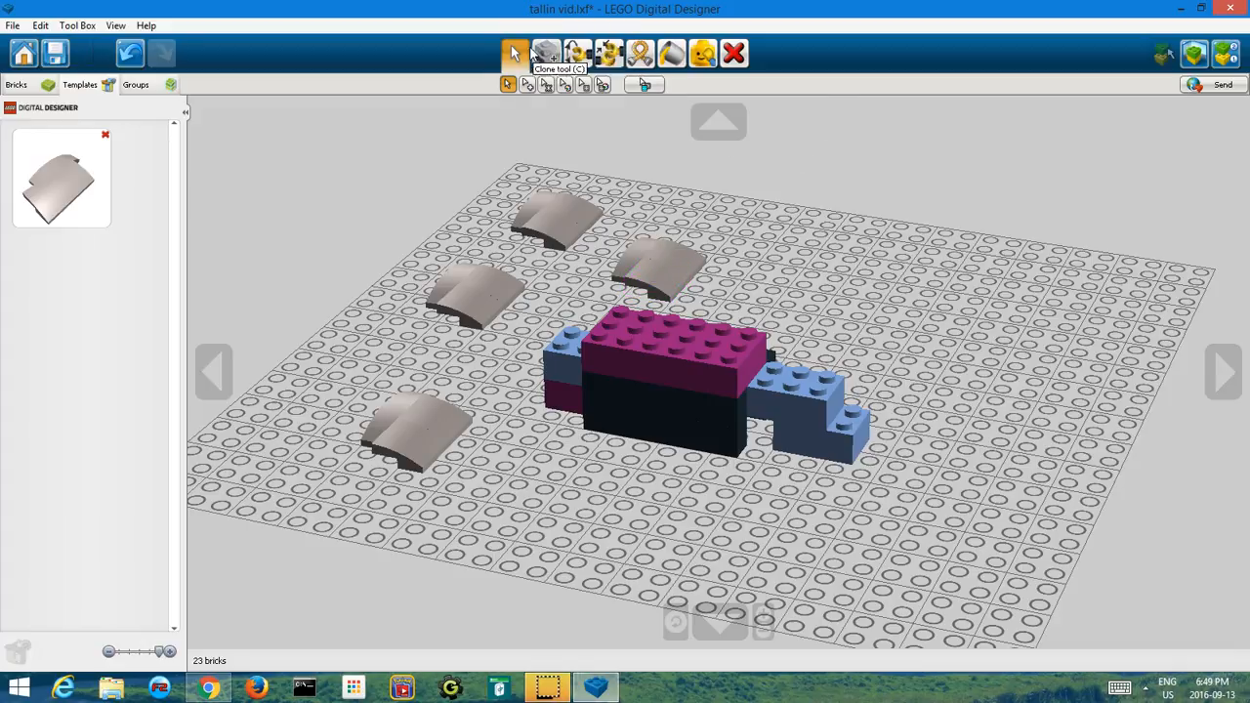
{"action": "left_click", "coordinate": [106, 135]}
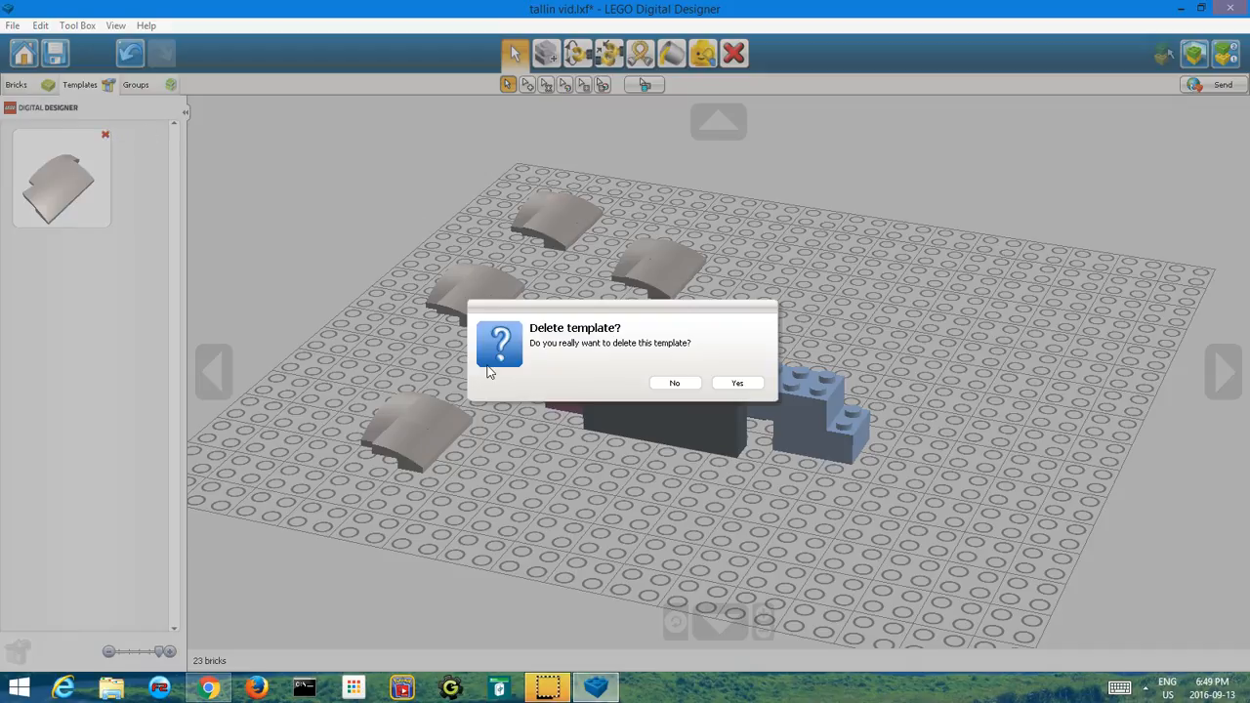
{"action": "left_click", "coordinate": [738, 384]}
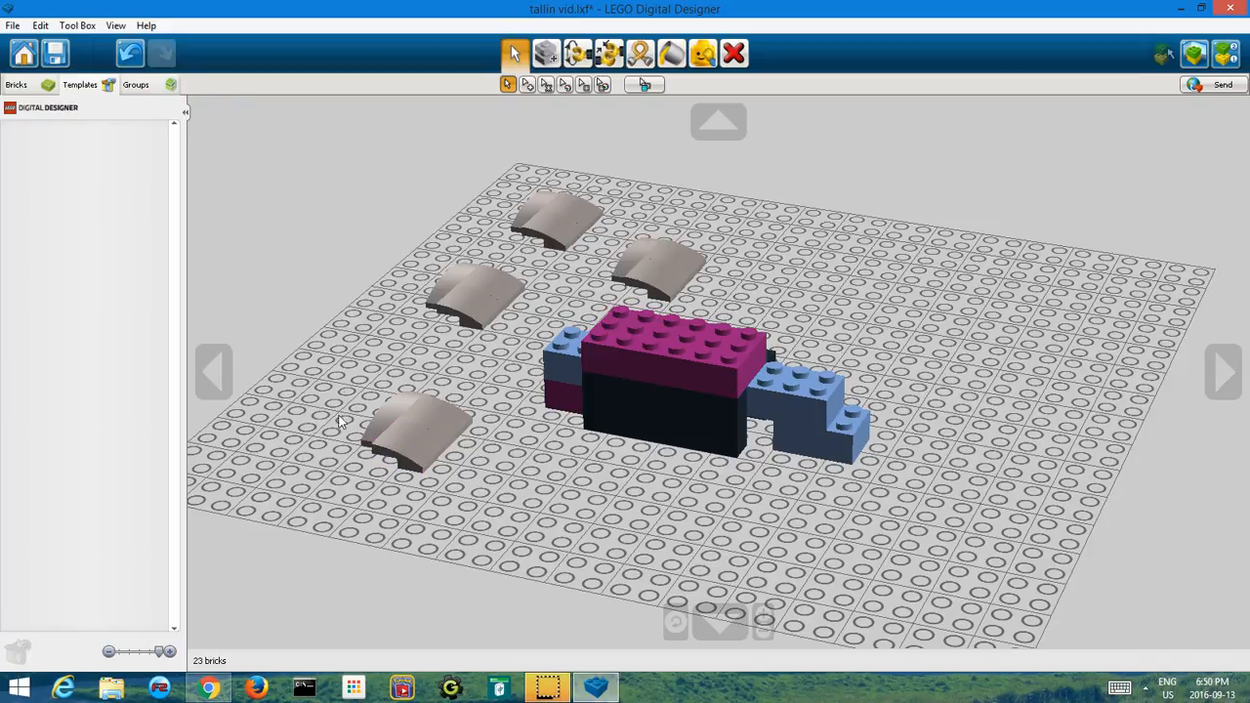
Delete all the grey curved bow bricks from the baseplate, and return to the brick palette and the Selection tool
{"action": "left_click", "coordinate": [737, 60]}
{"action": "left_click", "coordinate": [437, 412]}
{"action": "left_click", "coordinate": [418, 418]}
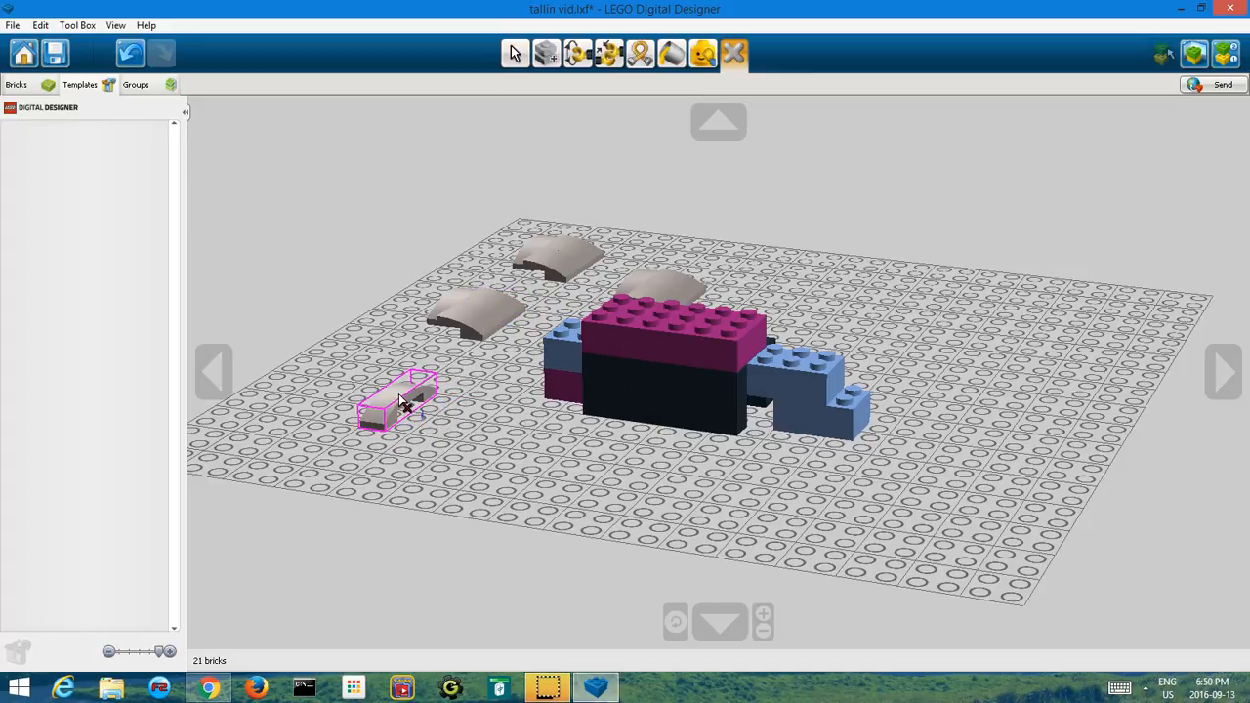
{"action": "left_click", "coordinate": [405, 402]}
{"action": "left_click", "coordinate": [485, 322]}
{"action": "left_click", "coordinate": [488, 318]}
{"action": "left_click", "coordinate": [459, 312]}
{"action": "left_click", "coordinate": [555, 256]}
{"action": "left_click", "coordinate": [543, 249]}
{"action": "left_click", "coordinate": [536, 249]}
{"action": "left_click", "coordinate": [655, 291]}
{"action": "left_click", "coordinate": [654, 292]}
{"action": "left_click", "coordinate": [653, 292]}
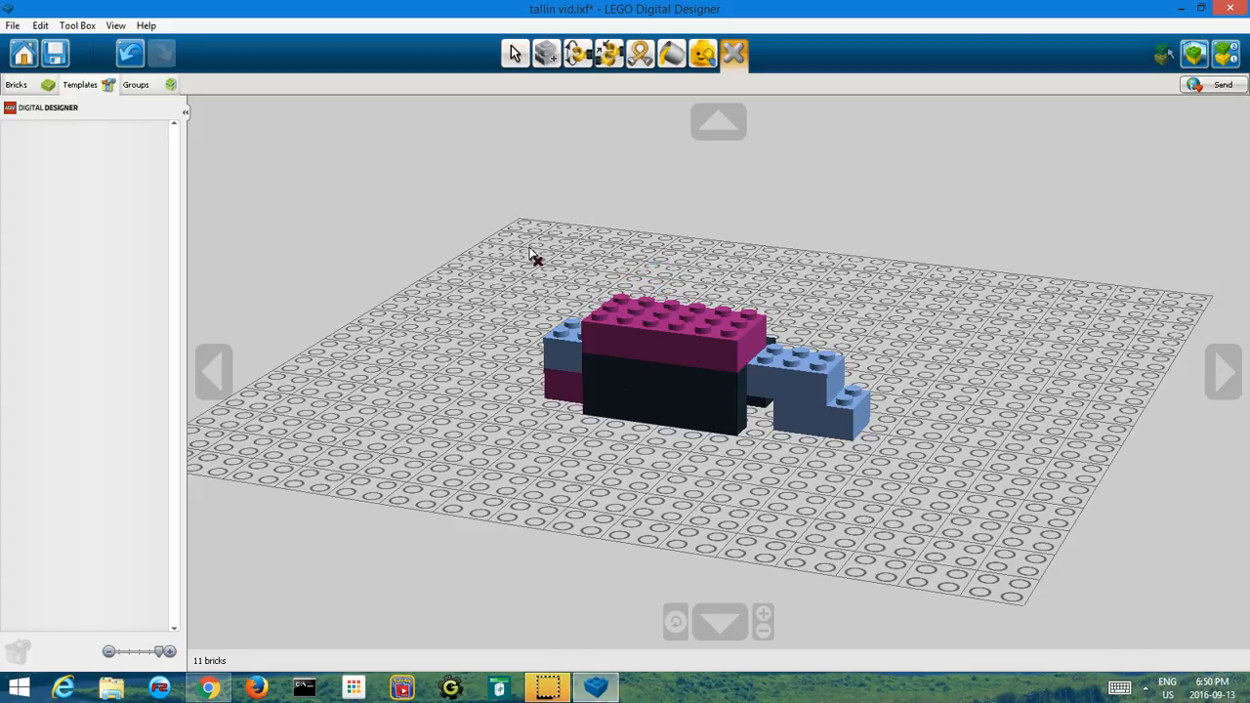
{"action": "left_click", "coordinate": [39, 88]}
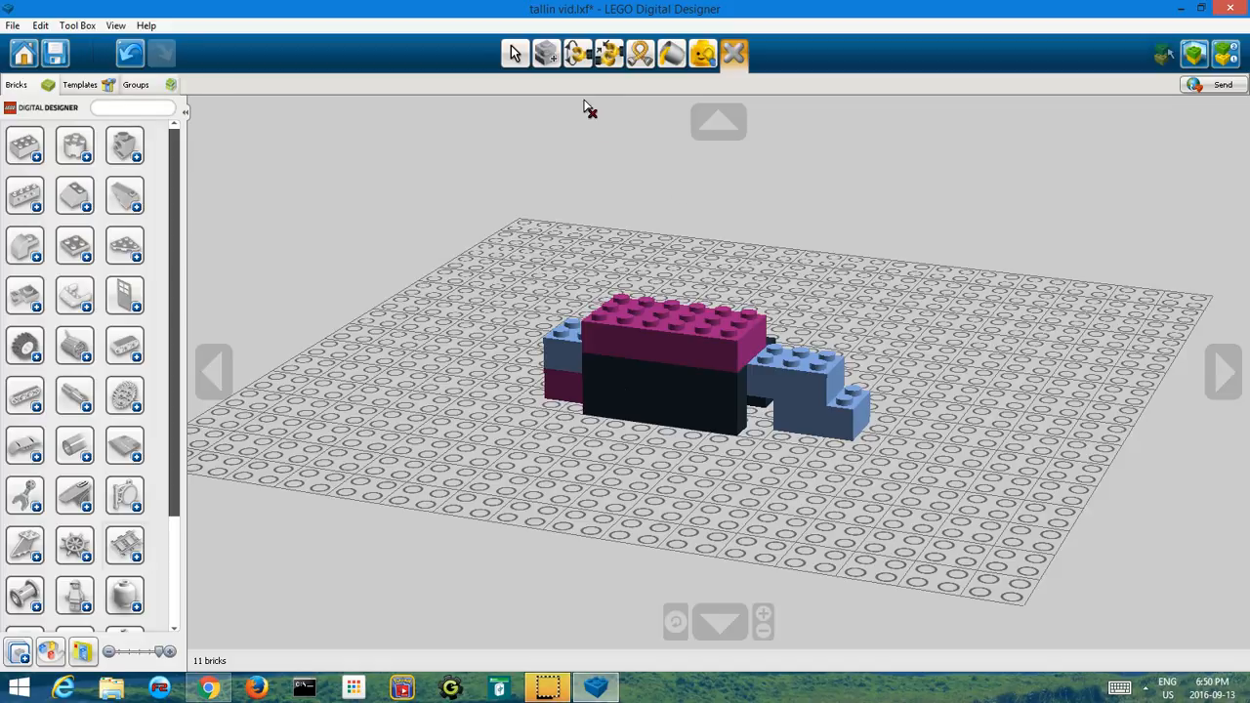
{"action": "left_click", "coordinate": [515, 52]}
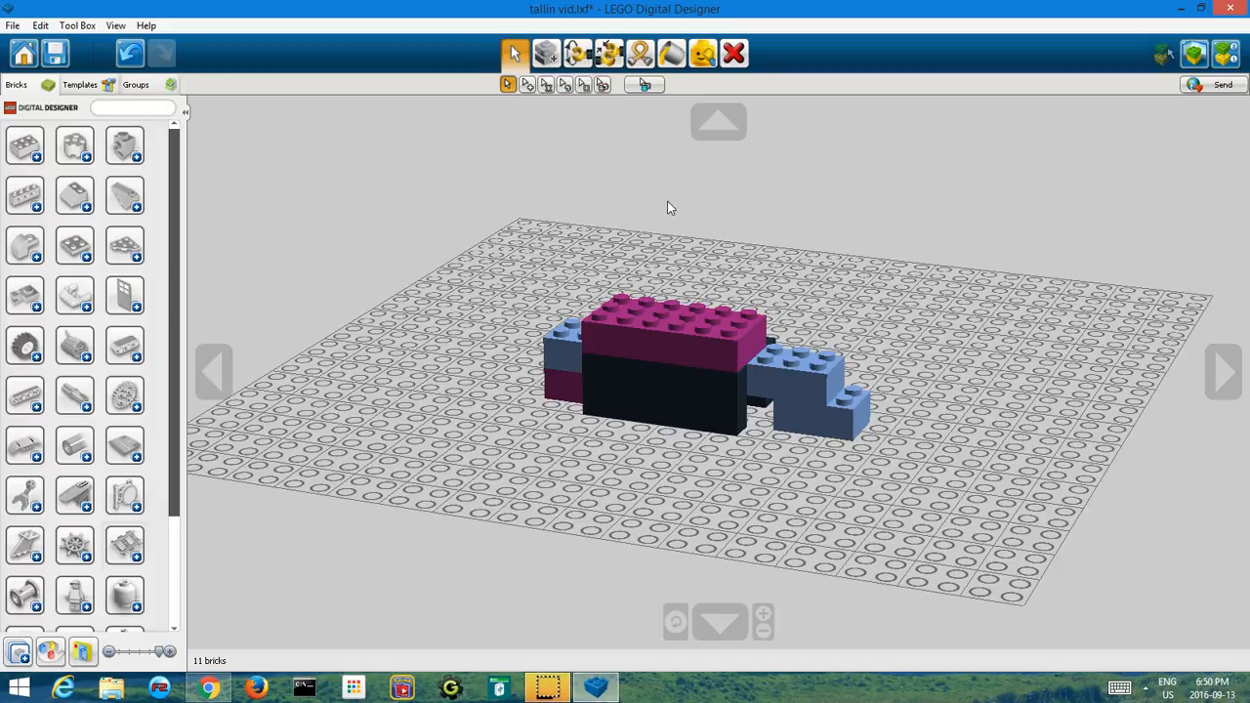
Examine the model by orbiting beneath the baseplate and back above it, zooming in and out, and resetting the camera
{"action": "right_click_drag", "start_coordinate": [666, 198], "coordinate": [752, 4]}
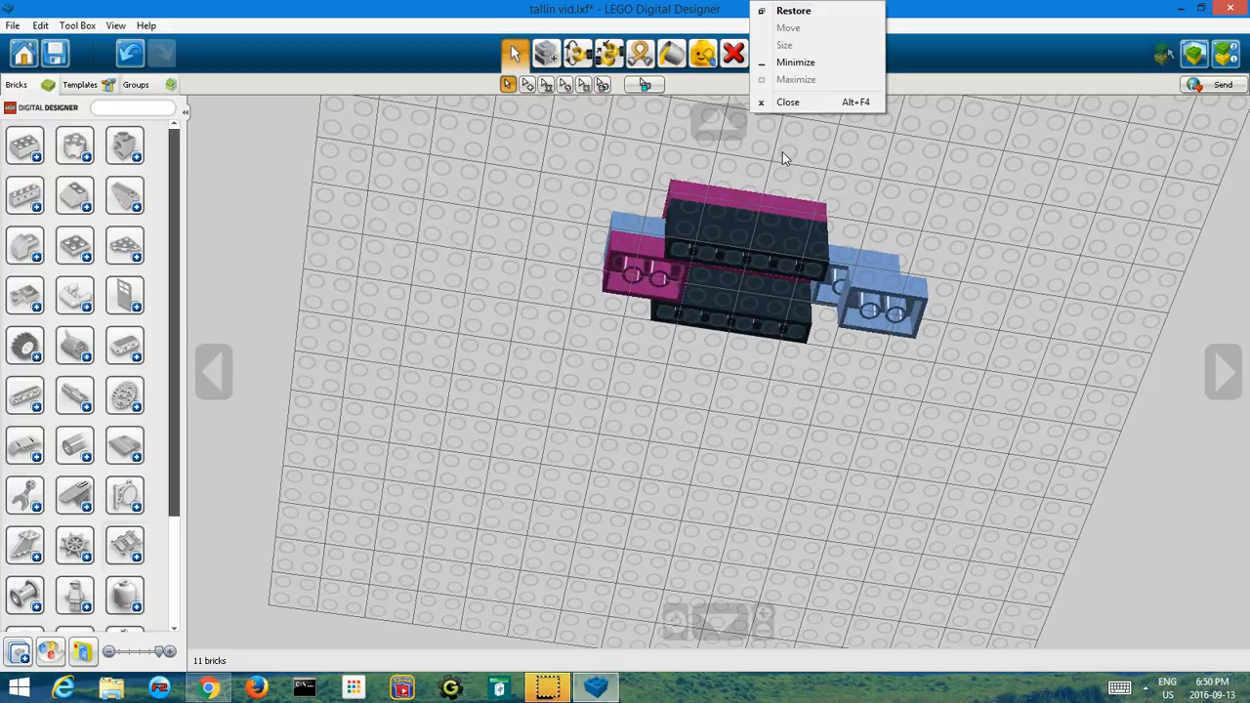
{"action": "right_click_drag", "start_coordinate": [782, 184], "coordinate": [812, 78]}
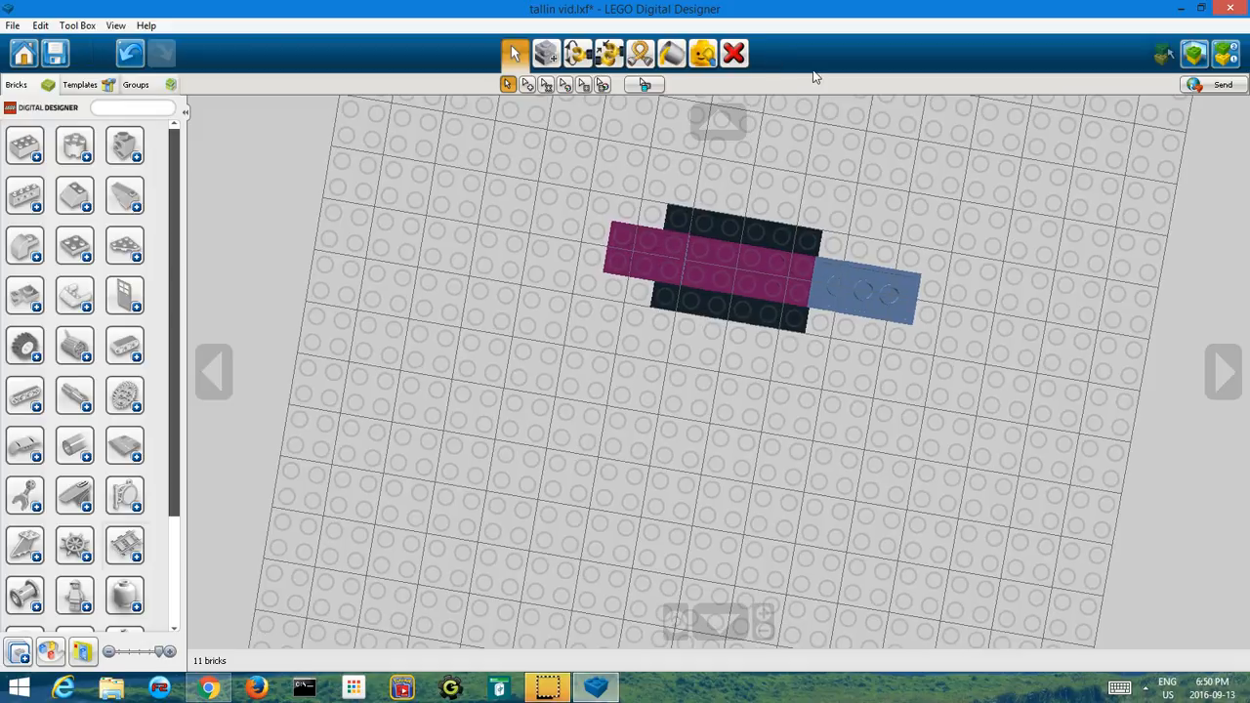
{"action": "right_click_drag", "start_coordinate": [732, 245], "coordinate": [696, 576]}
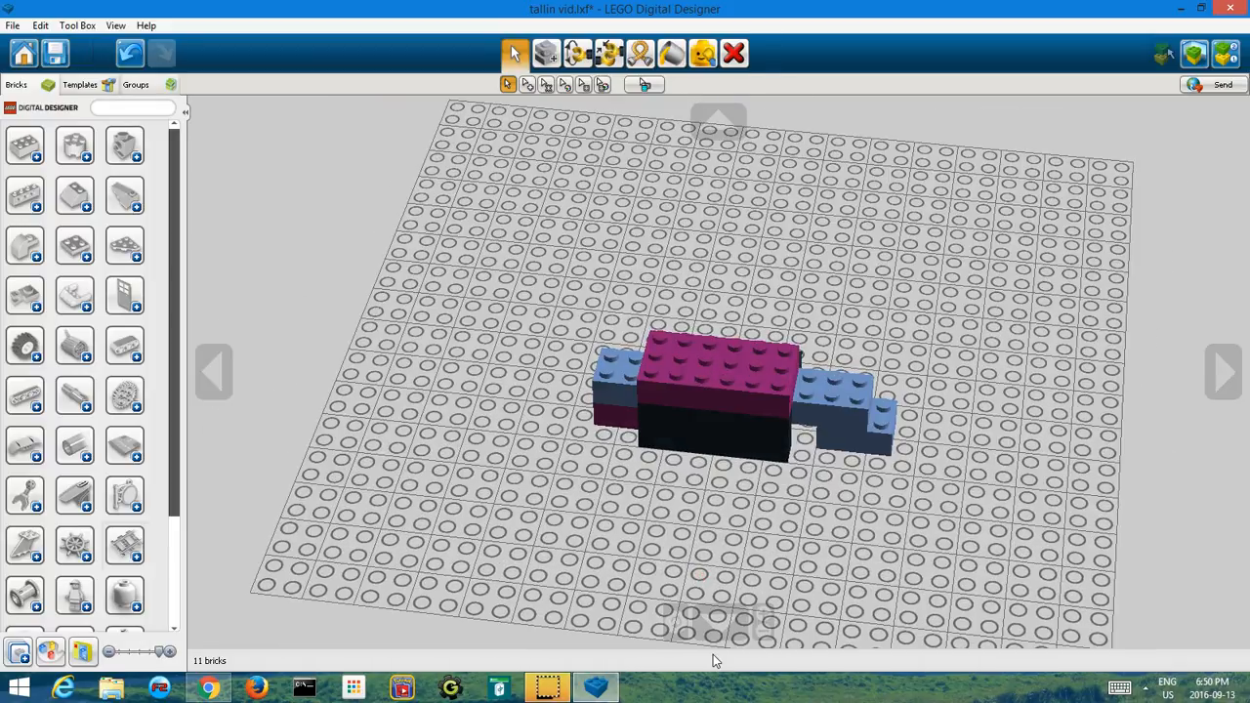
{"action": "left_click", "coordinate": [764, 615]}
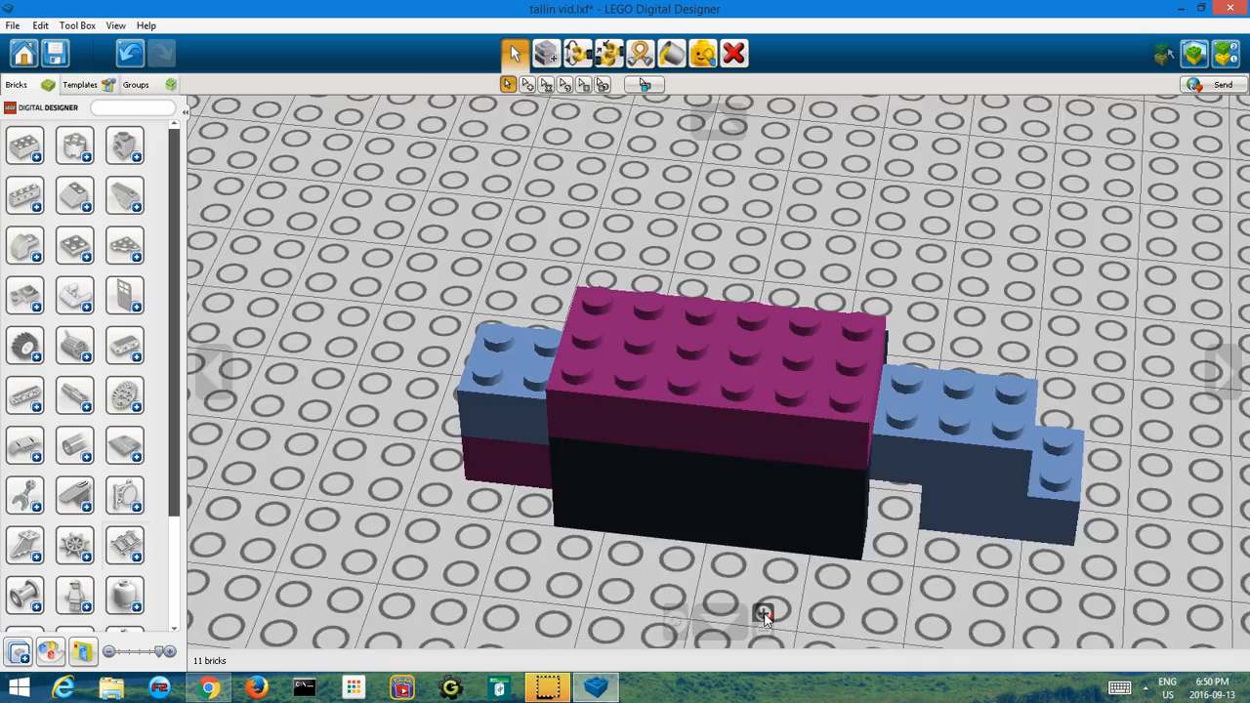
{"action": "left_click", "coordinate": [764, 613]}
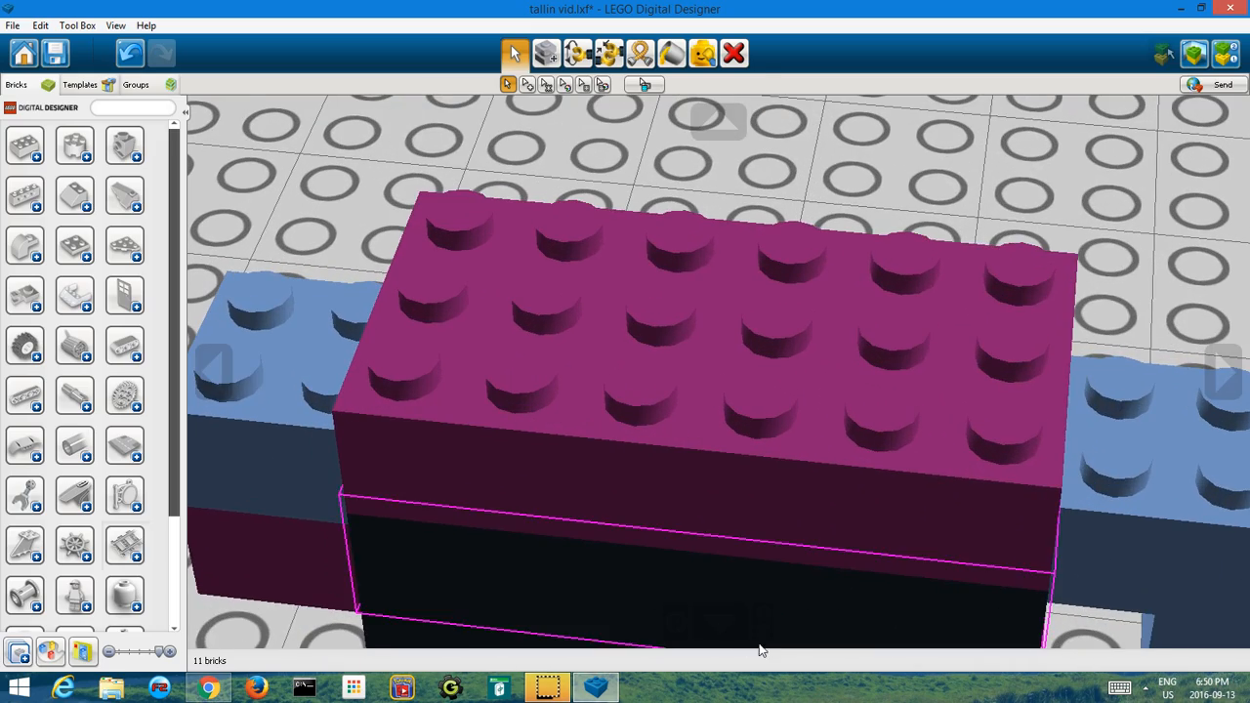
{"action": "left_click", "coordinate": [766, 628]}
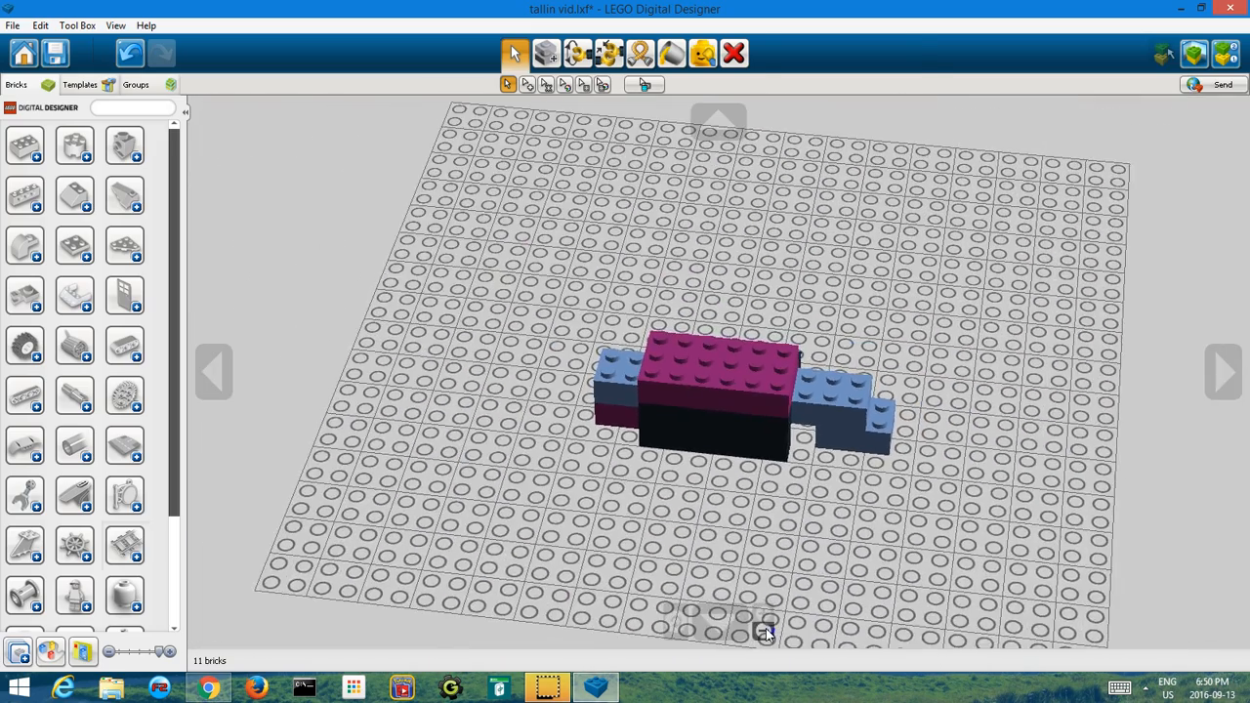
{"action": "left_click", "coordinate": [676, 625]}
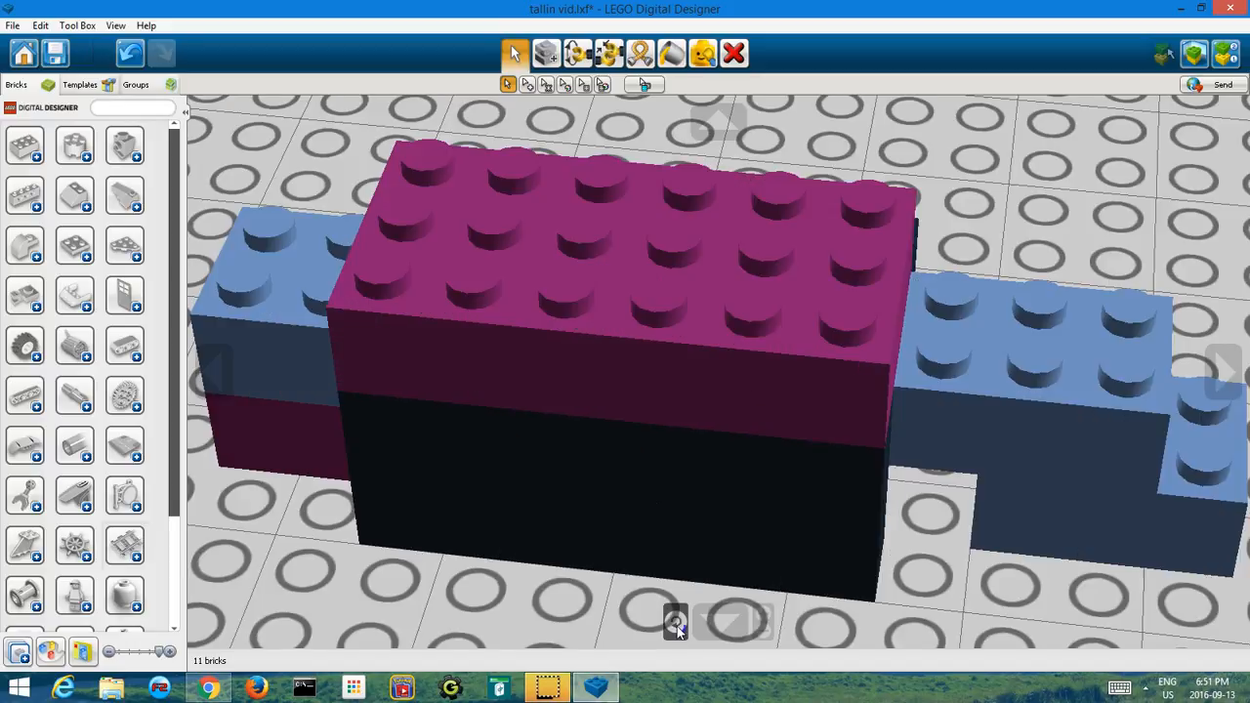
{"action": "scroll", "coordinate": [788, 586], "scroll_direction": "down", "scroll_amount": 1}
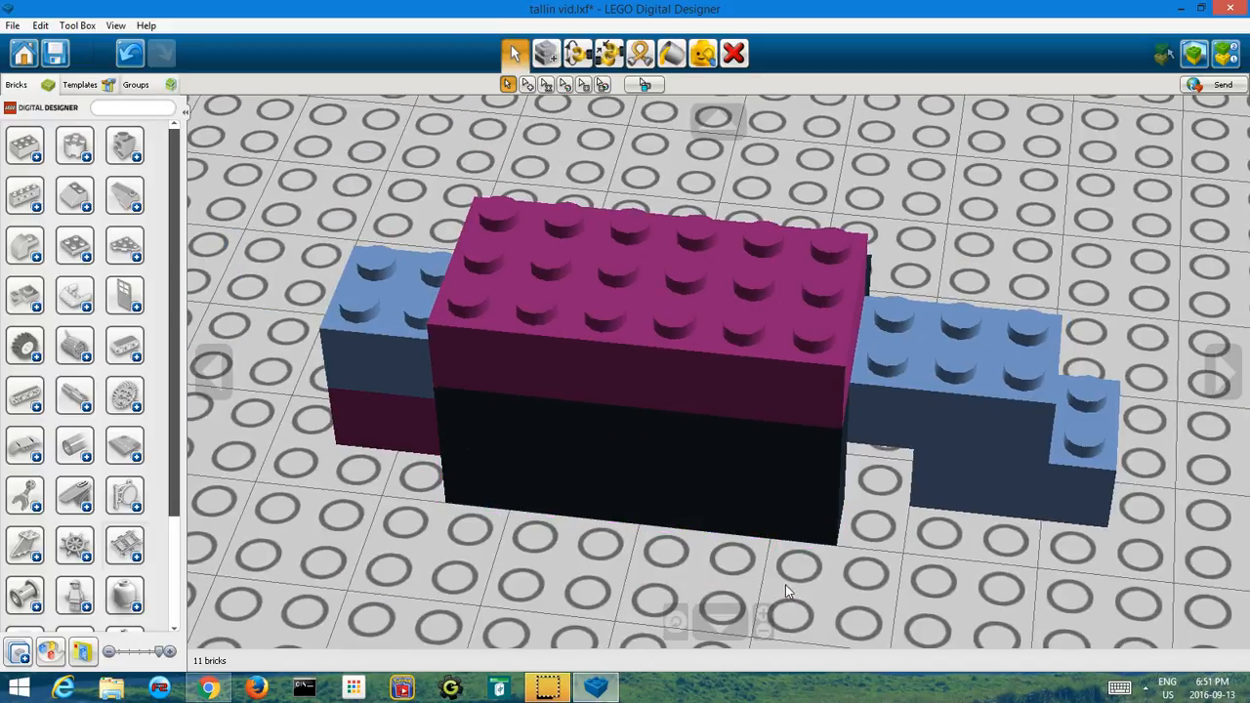
{"action": "left_click", "coordinate": [763, 631]}
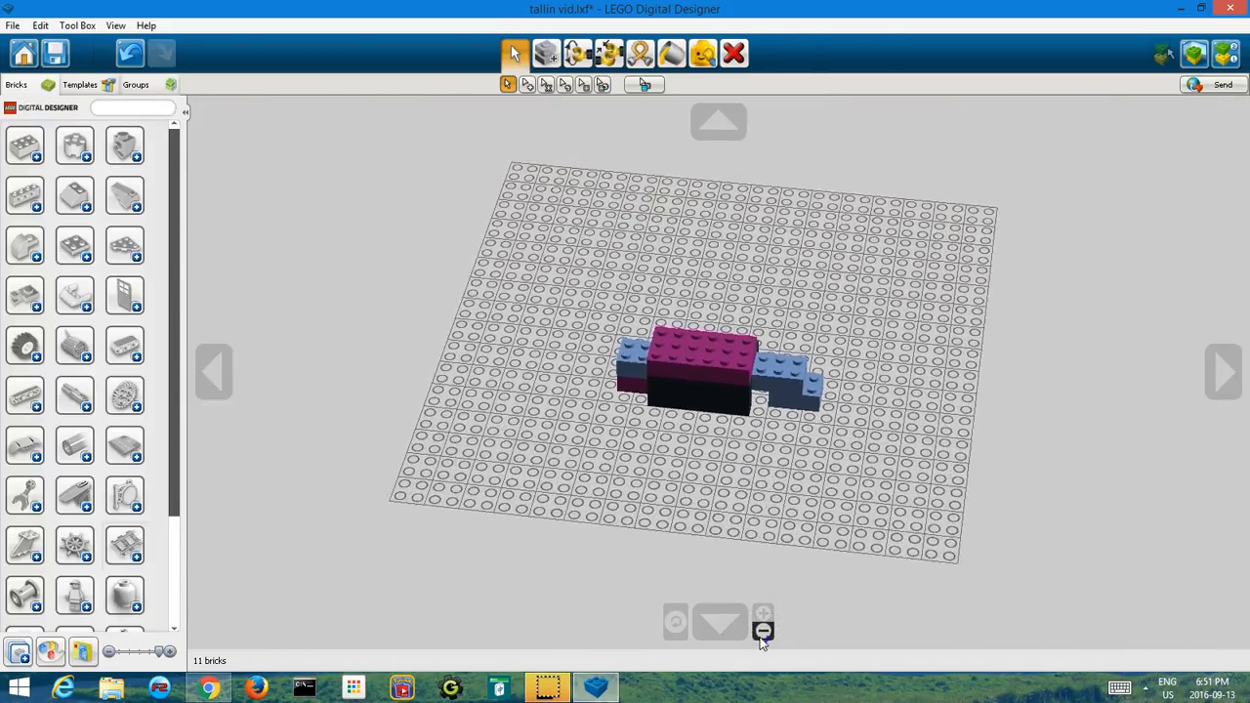
{"action": "left_click", "coordinate": [763, 617]}
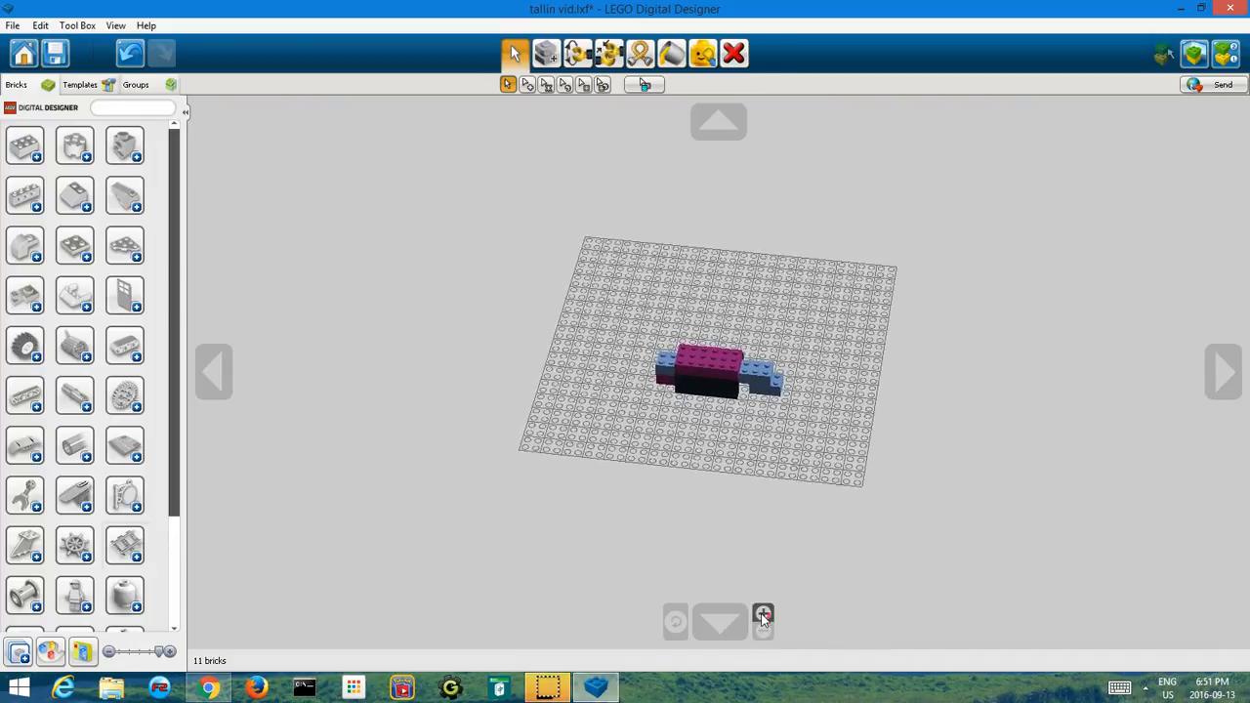
{"action": "left_click", "coordinate": [763, 617]}
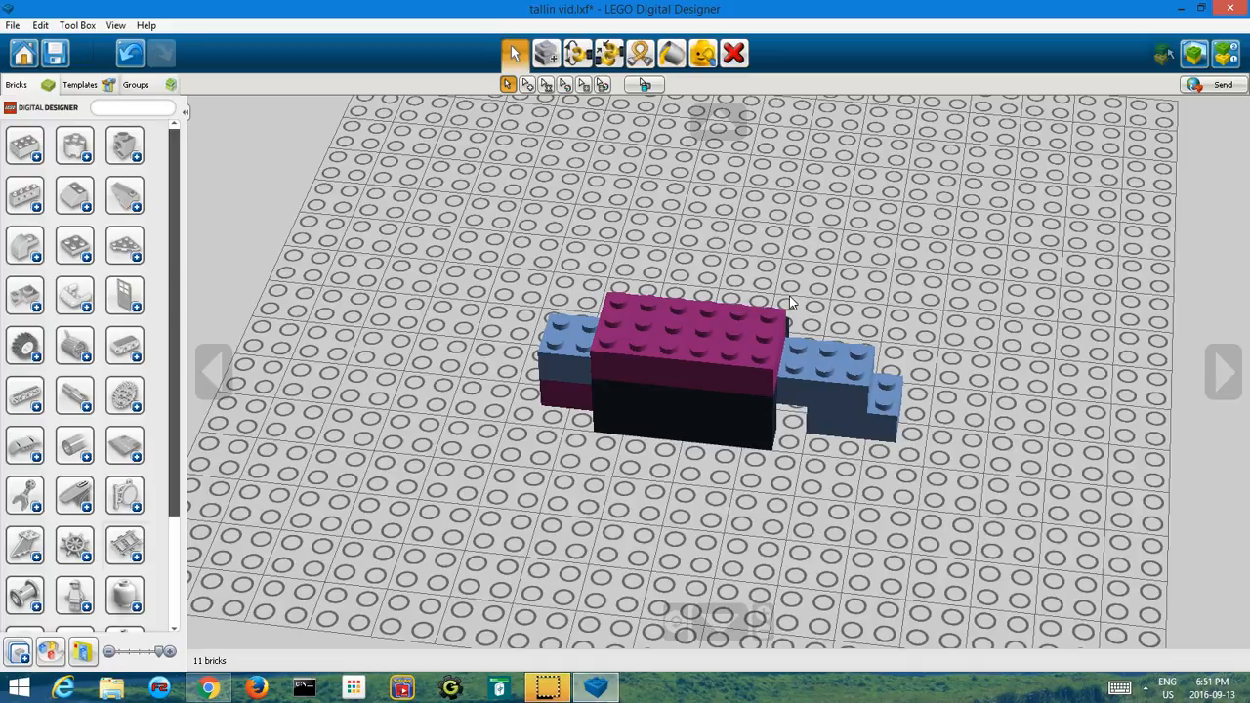
Select eight individual magenta, blue and black bricks of the model with the Multiple Selection tool, and clear the selection
{"action": "left_click", "coordinate": [527, 86]}
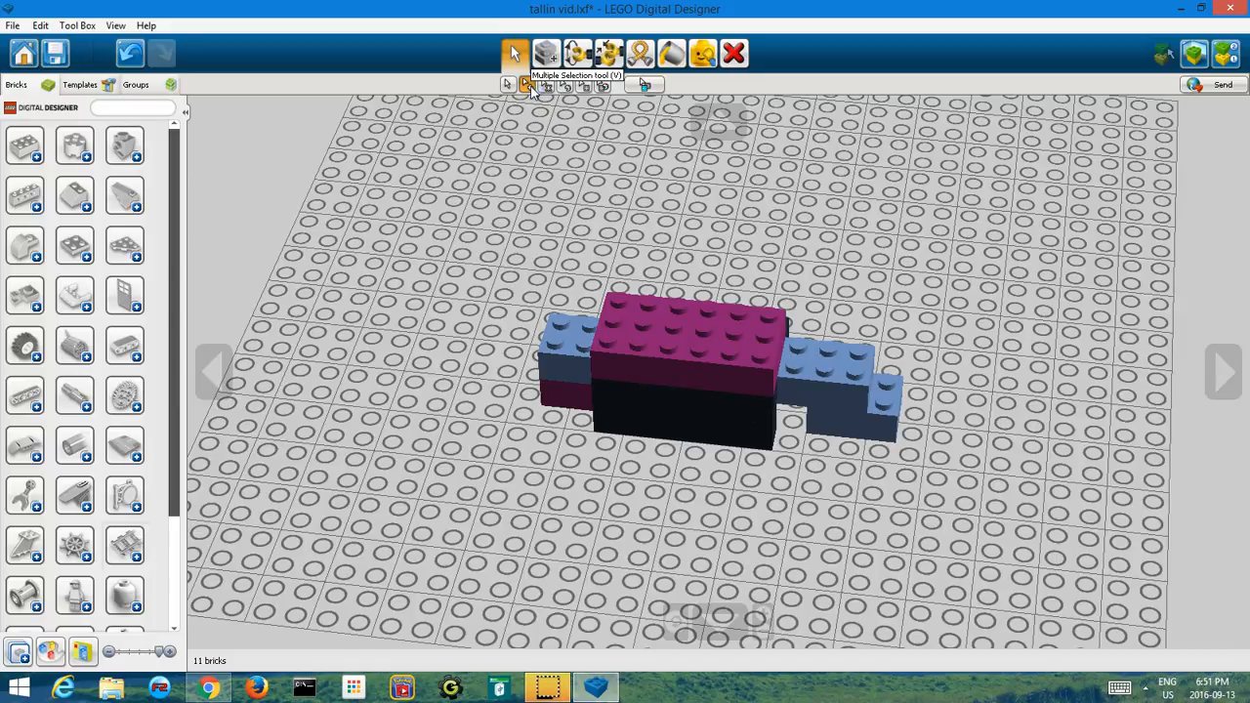
{"action": "left_click", "coordinate": [630, 332]}
{"action": "left_click", "coordinate": [832, 366]}
{"action": "left_click", "coordinate": [870, 424]}
{"action": "left_click", "coordinate": [688, 427]}
{"action": "left_click", "coordinate": [729, 415]}
{"action": "left_click", "coordinate": [753, 340]}
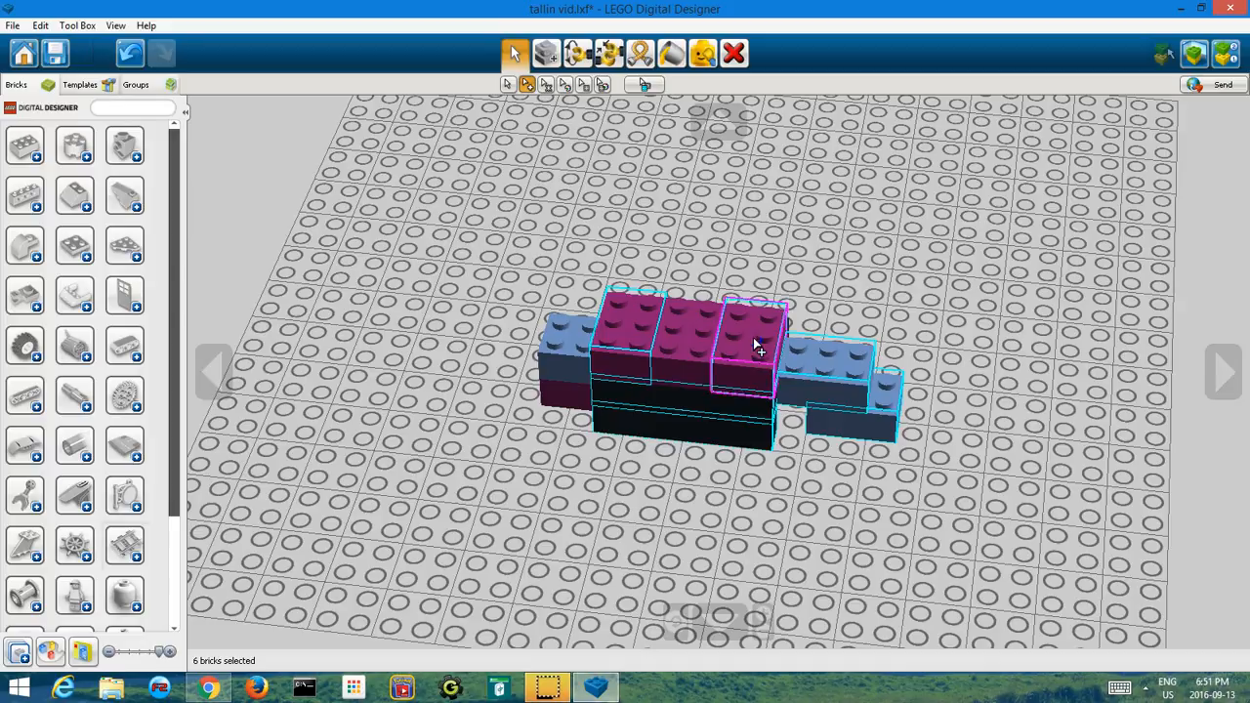
{"action": "left_click", "coordinate": [576, 344]}
{"action": "left_click", "coordinate": [552, 408]}
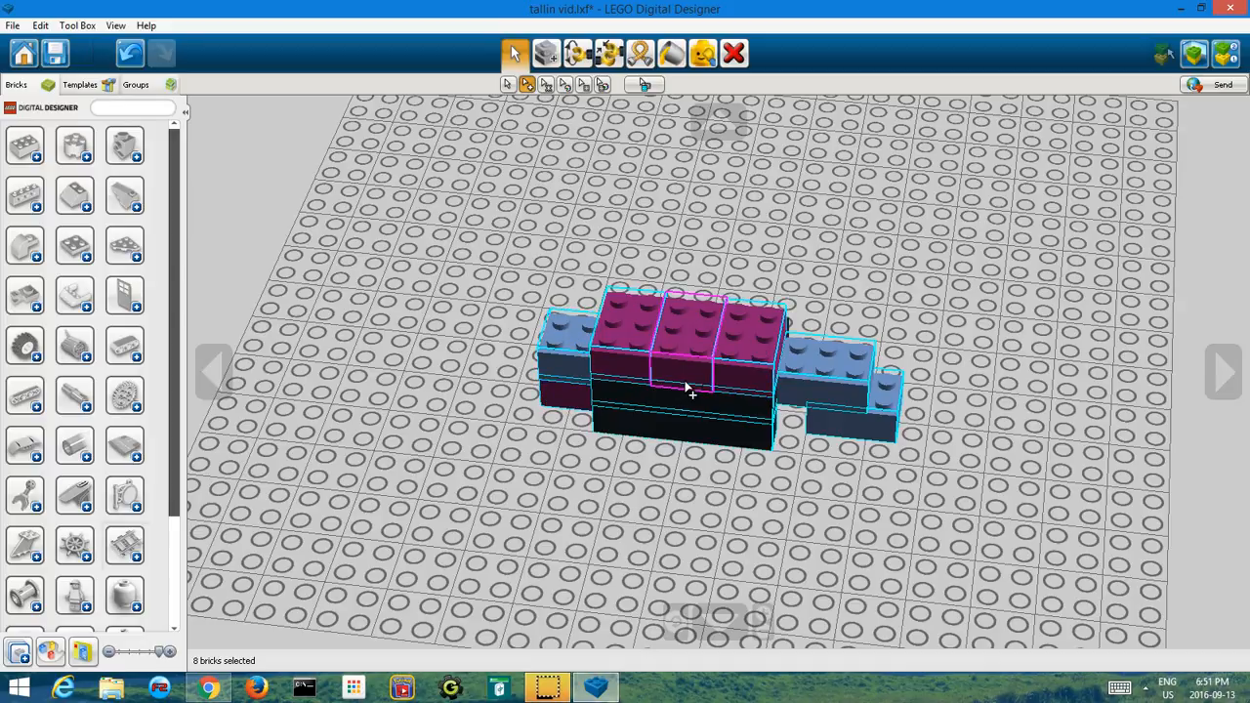
{"action": "left_click_drag", "start_coordinate": [697, 400], "coordinate": [688, 505]}
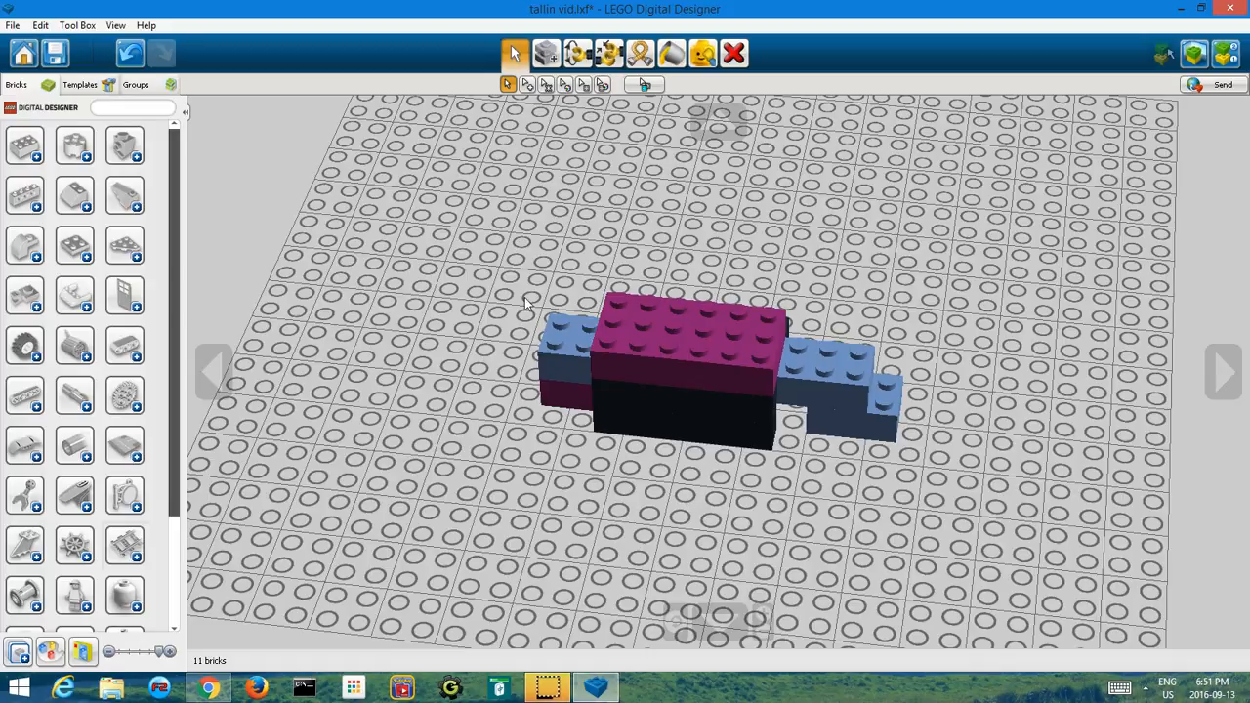
Select the bricks connected to the middle magenta brick with the Connected Selection tool, and try moving that brick away on its own
{"action": "left_click", "coordinate": [547, 84]}
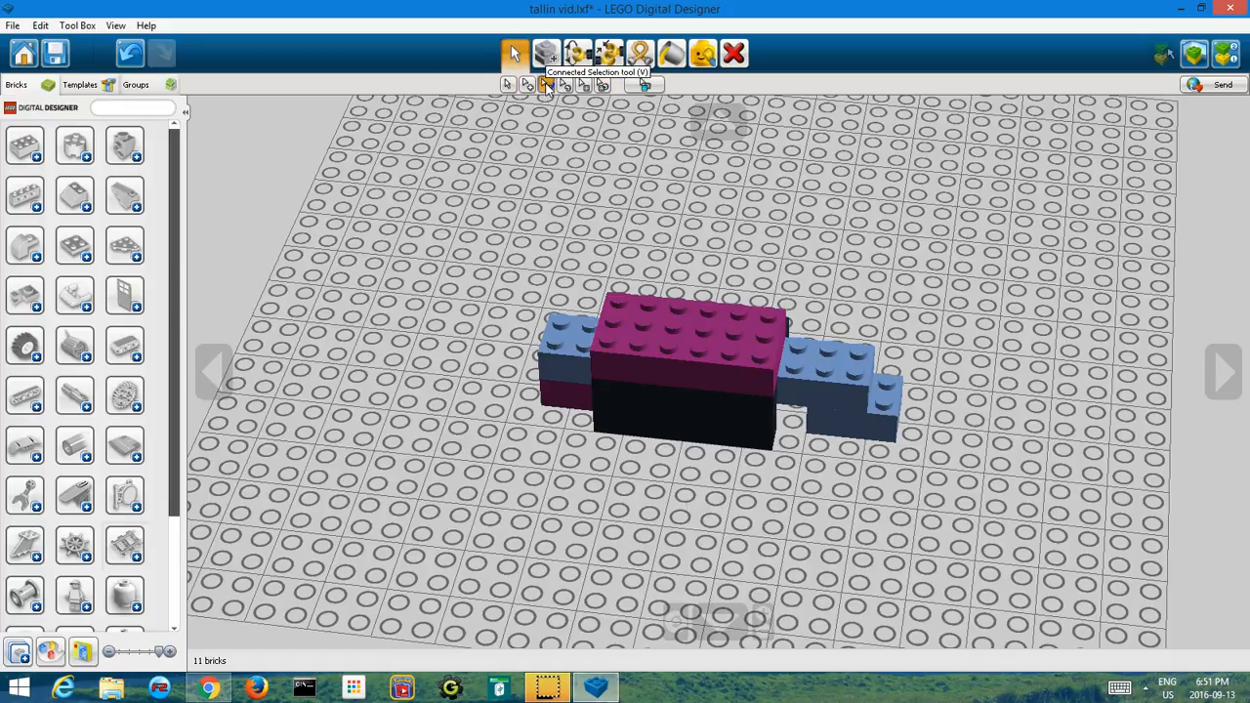
{"action": "left_click", "coordinate": [691, 344]}
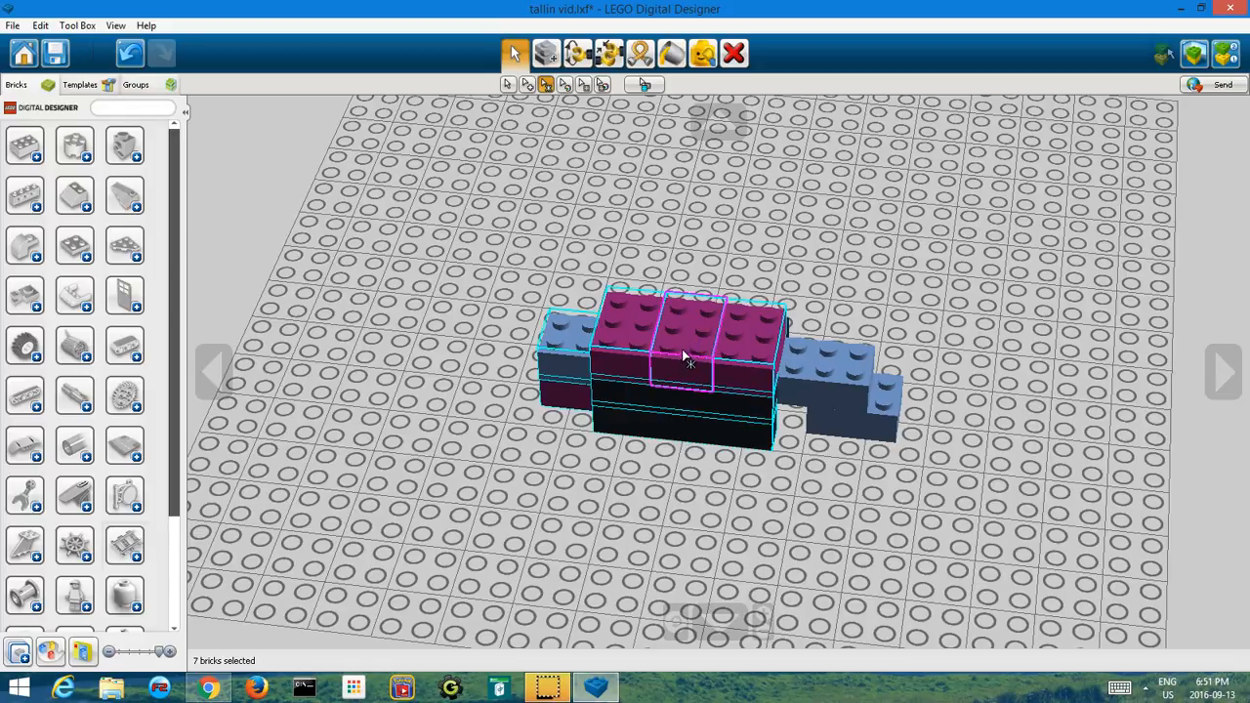
{"action": "left_click_drag", "start_coordinate": [681, 343], "coordinate": [683, 264]}
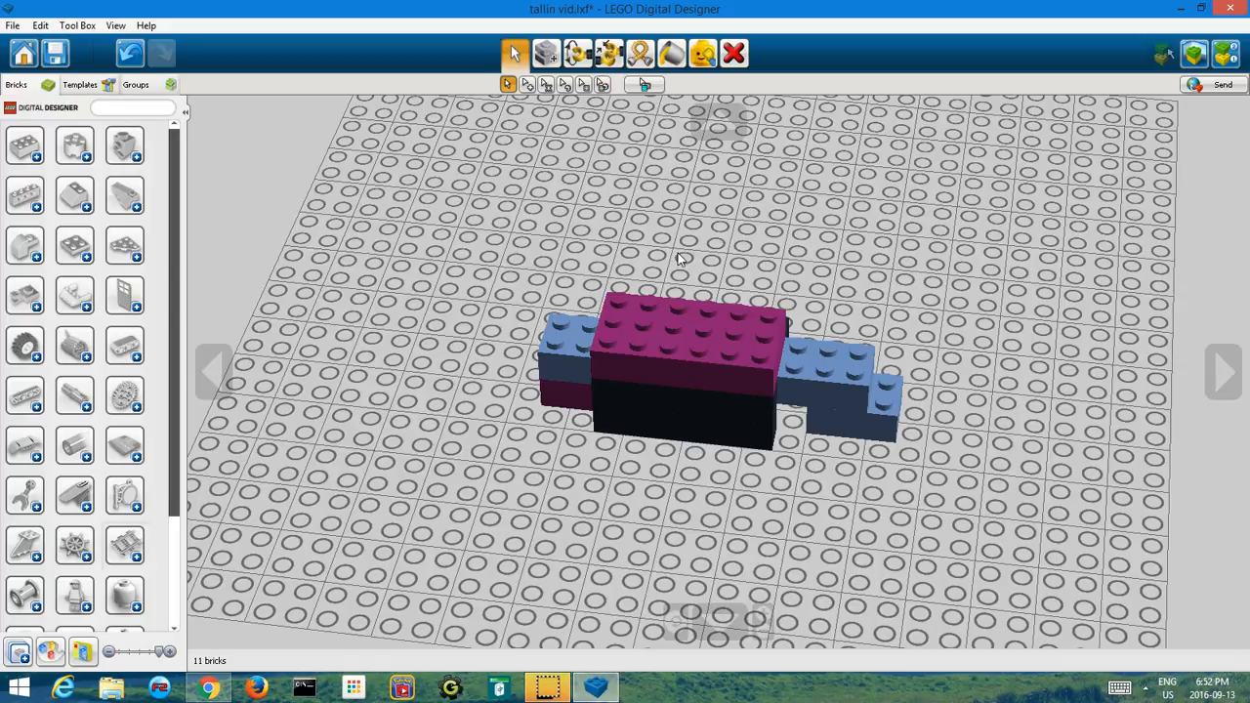
{"action": "left_click_drag", "start_coordinate": [674, 309], "coordinate": [383, 268]}
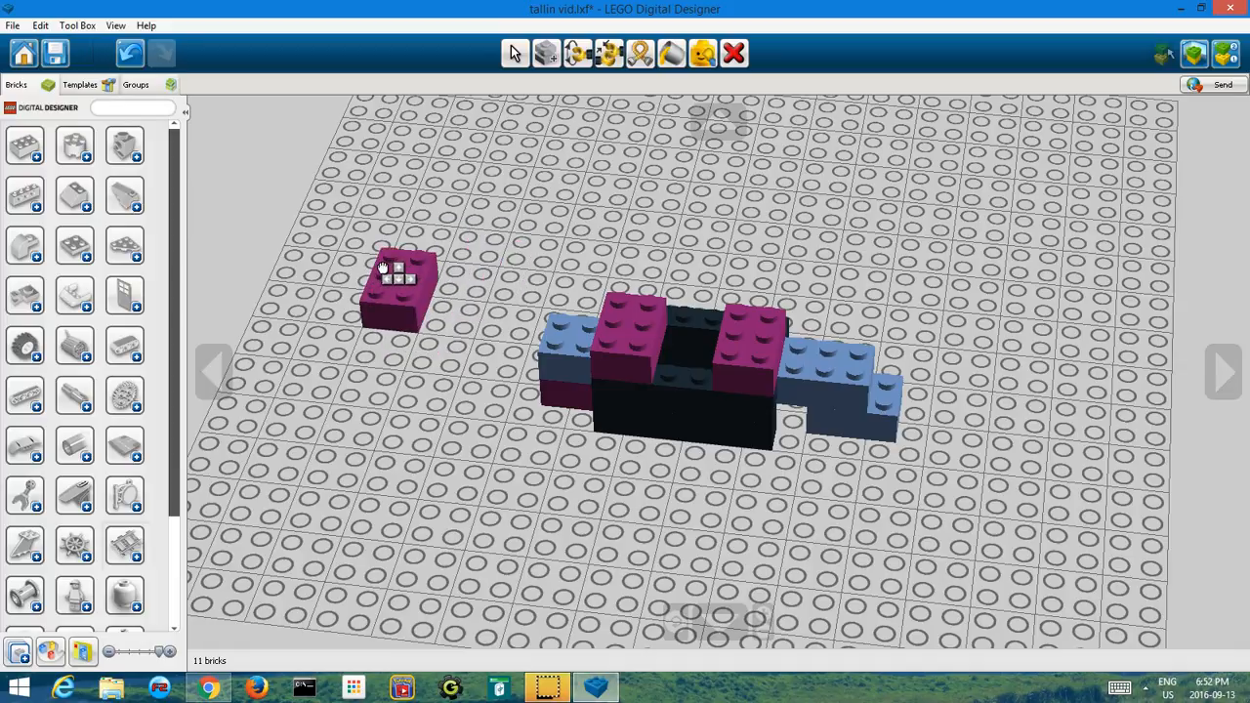
{"action": "key", "text": "Escape"}
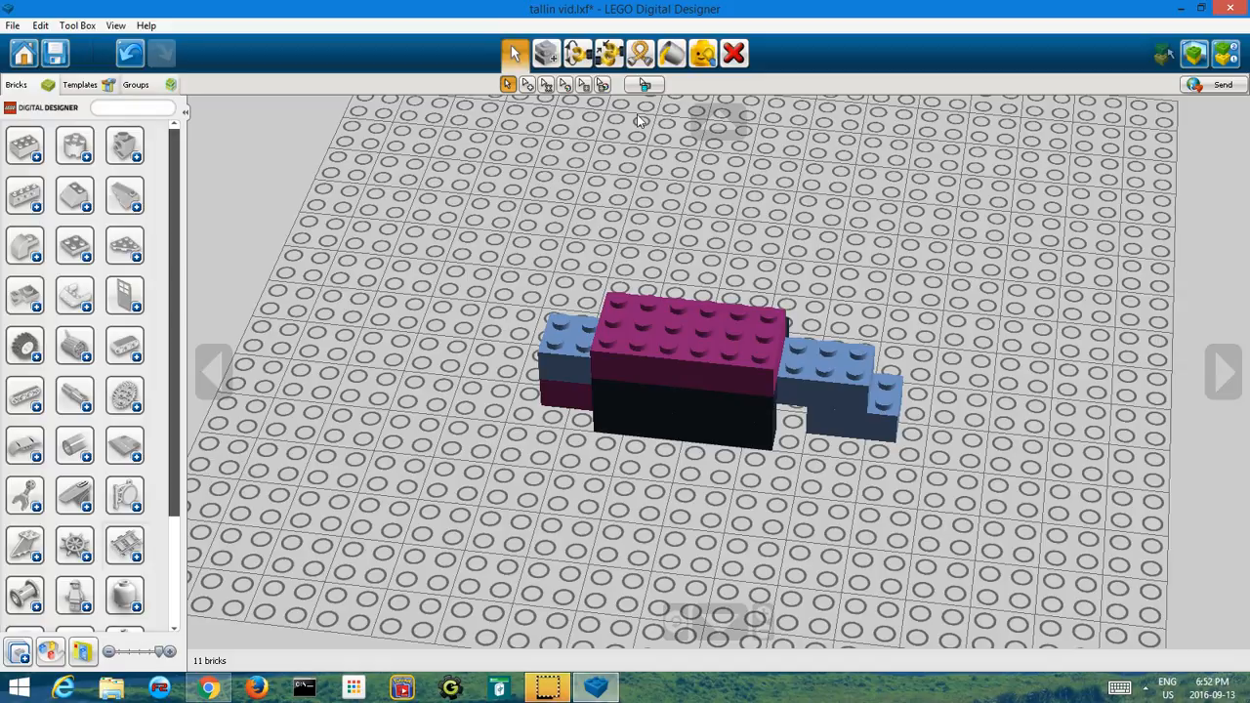
Select all the magenta bricks of the model at once with the Color Selection tool
{"action": "left_click", "coordinate": [562, 86]}
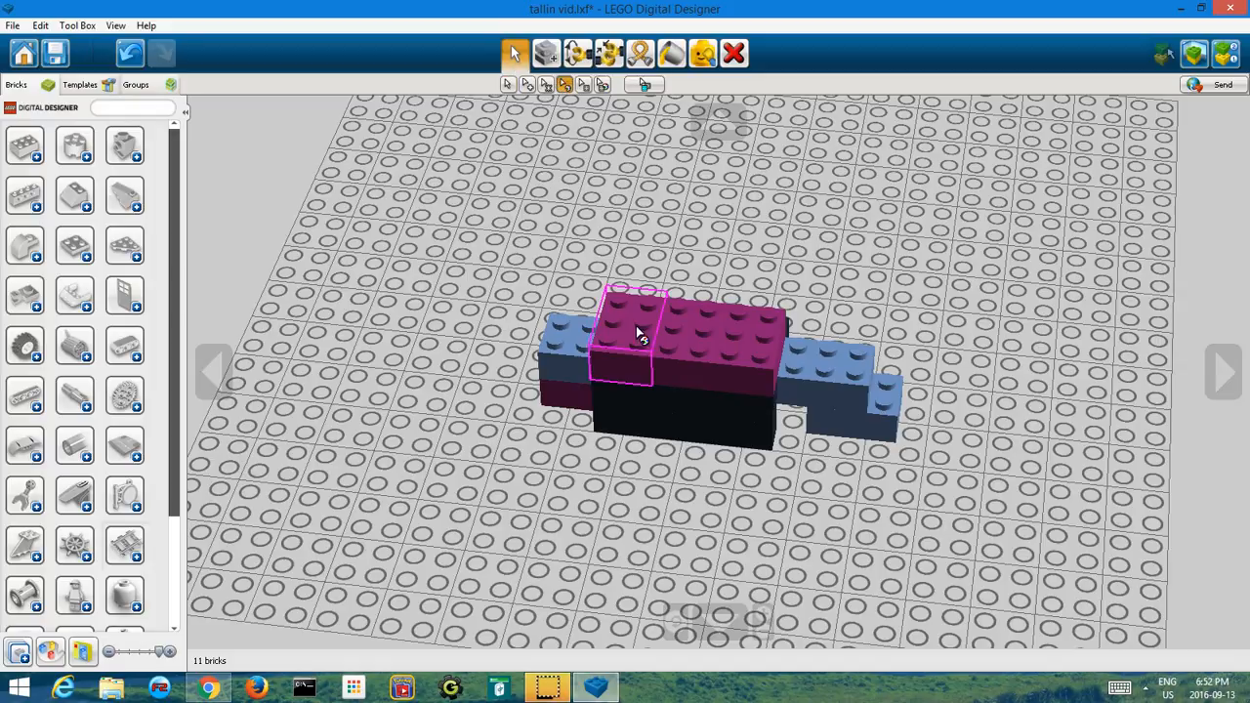
{"action": "left_click", "coordinate": [744, 321]}
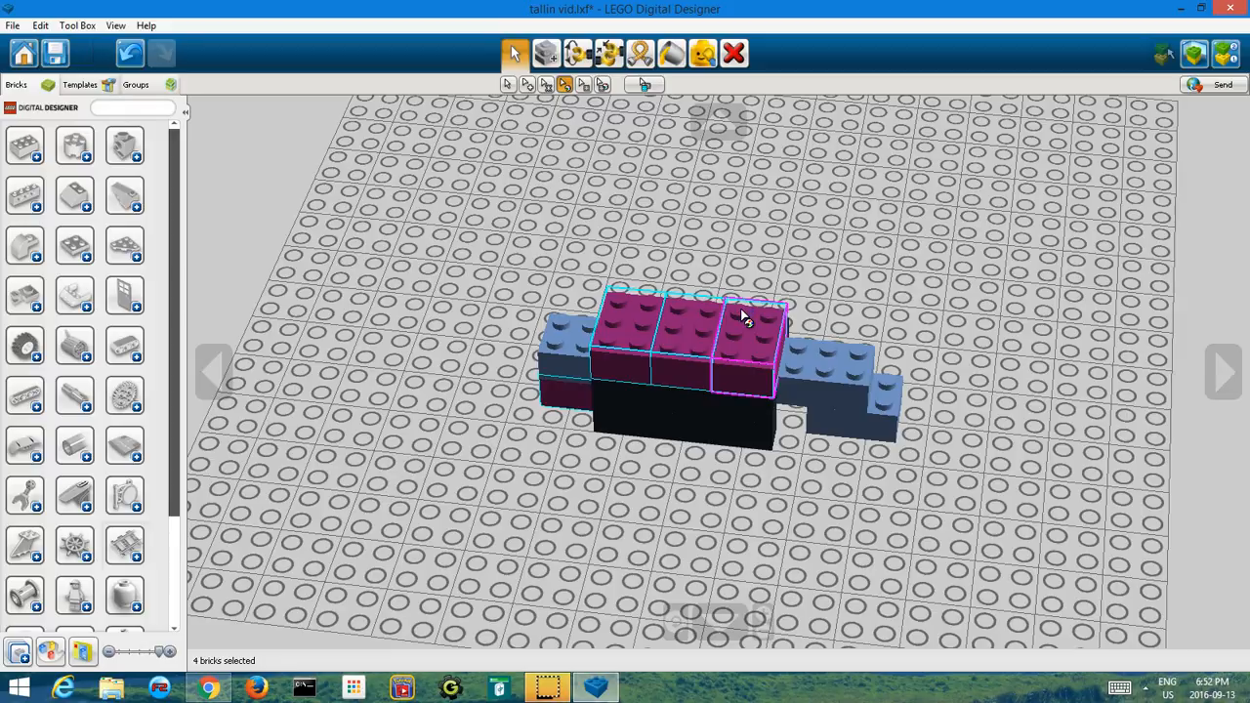
Select all bricks with the same shape as the blue end brick using the Shape Selection tool
{"action": "right_click_drag", "start_coordinate": [782, 267], "coordinate": [916, 200]}
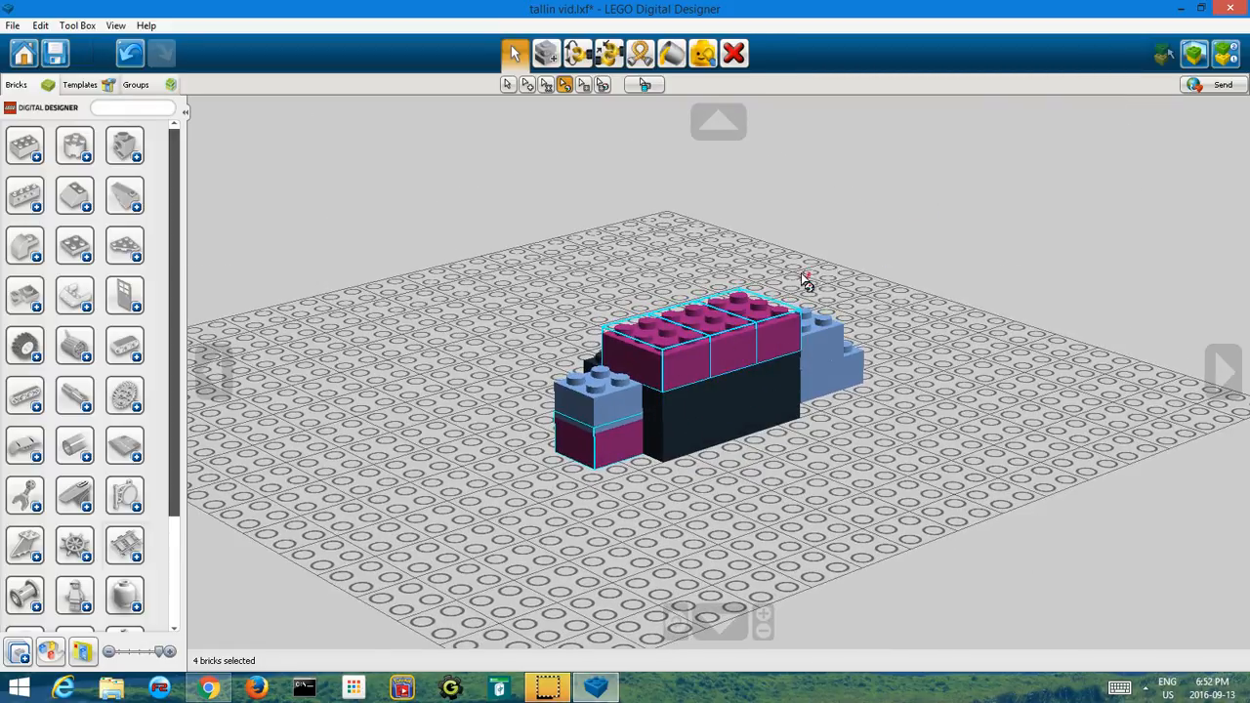
{"action": "right_click_drag", "start_coordinate": [802, 275], "coordinate": [777, 301]}
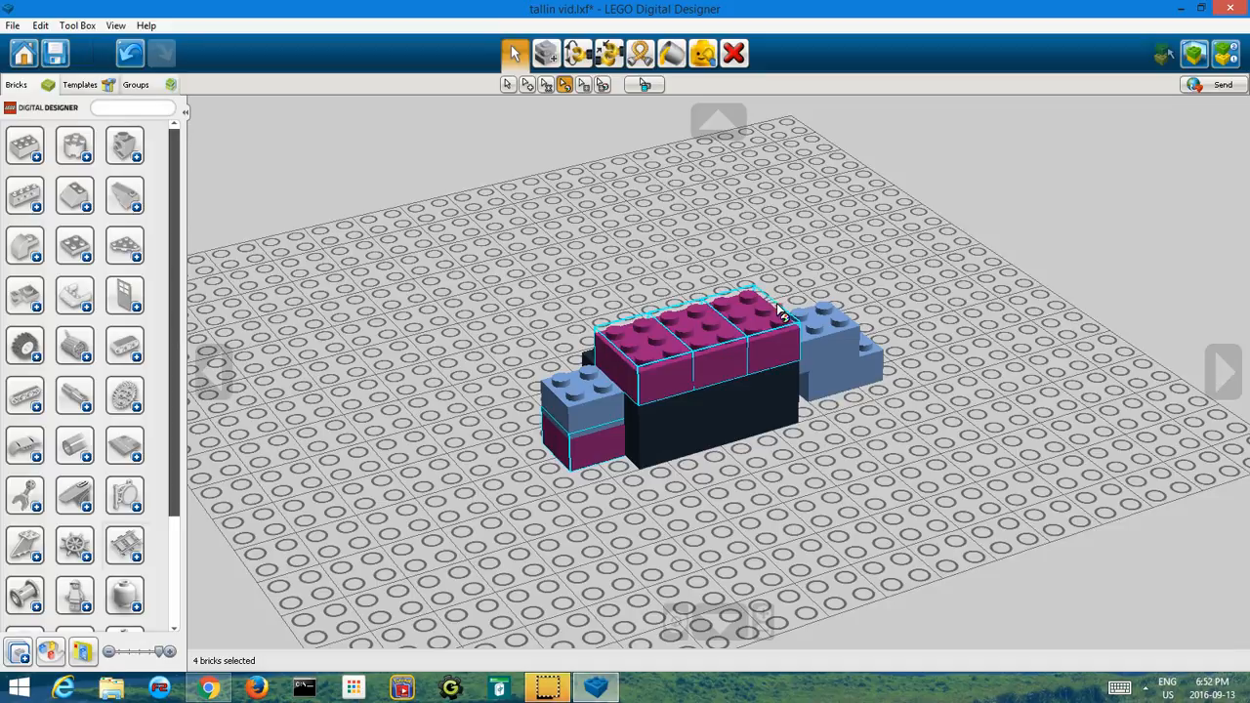
{"action": "left_click", "coordinate": [582, 86]}
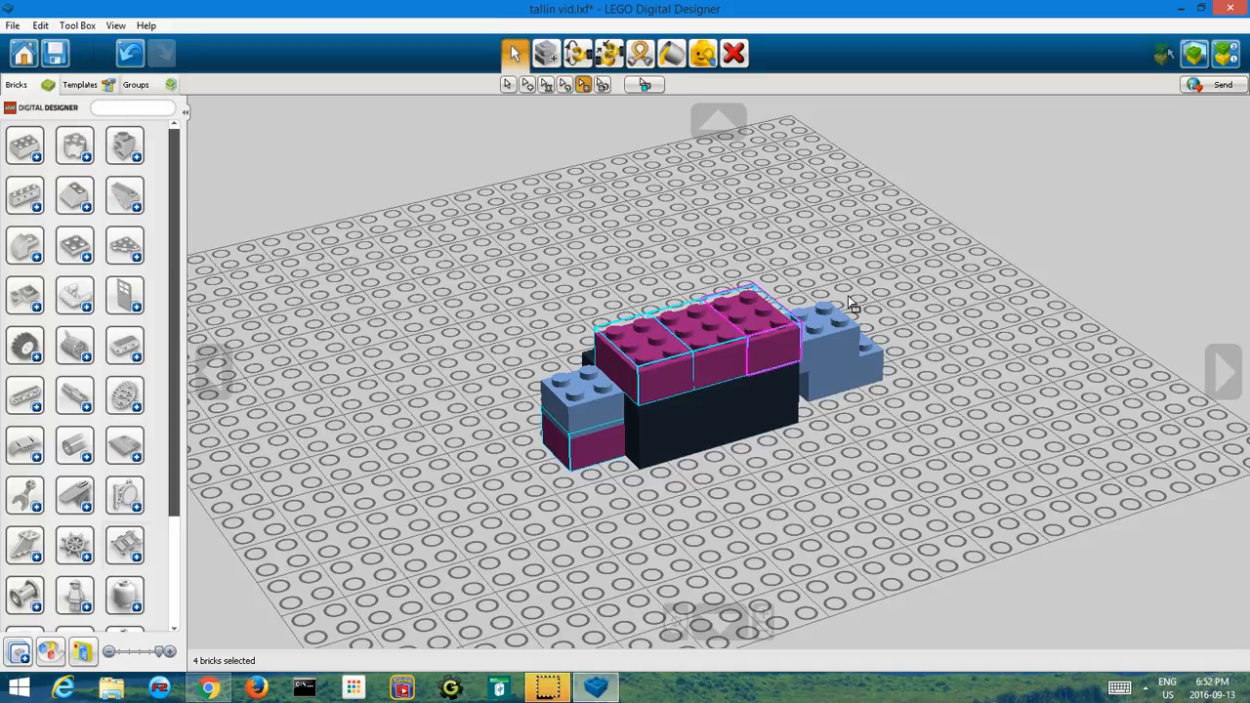
{"action": "left_click", "coordinate": [817, 369]}
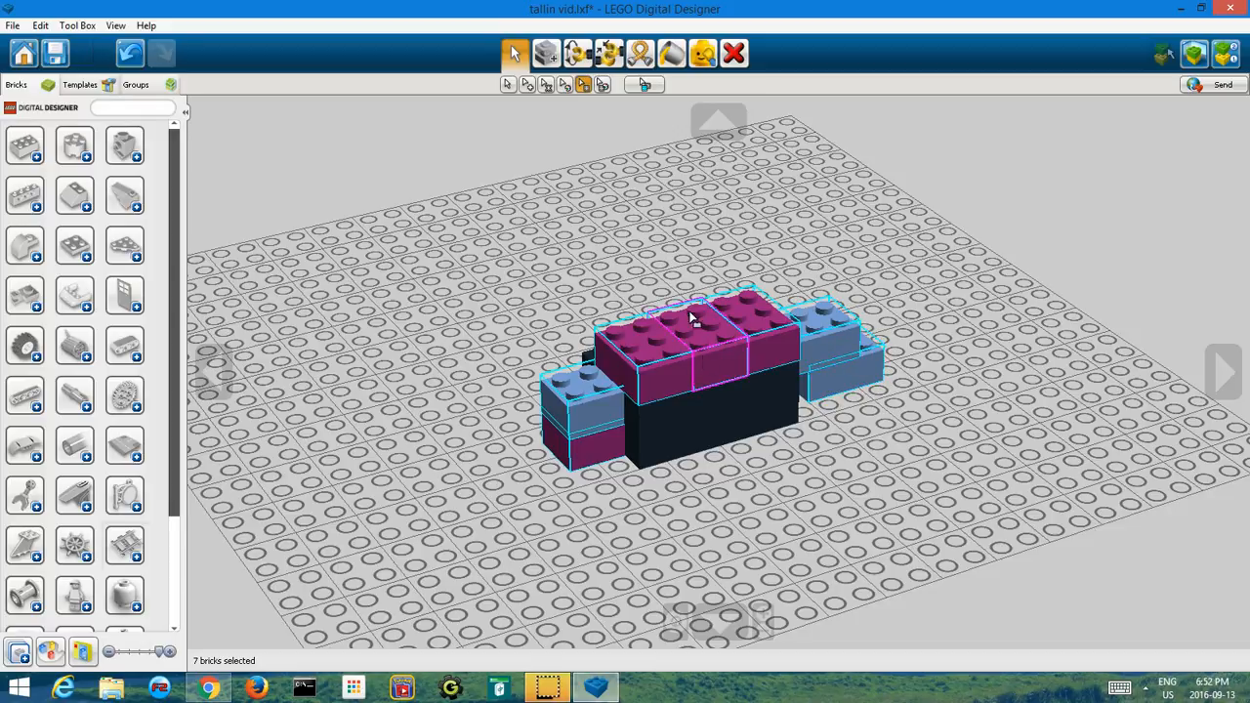
Select the matching black bricks with the Color and Shape Selection tool, and invert the selection
{"action": "left_click", "coordinate": [602, 86]}
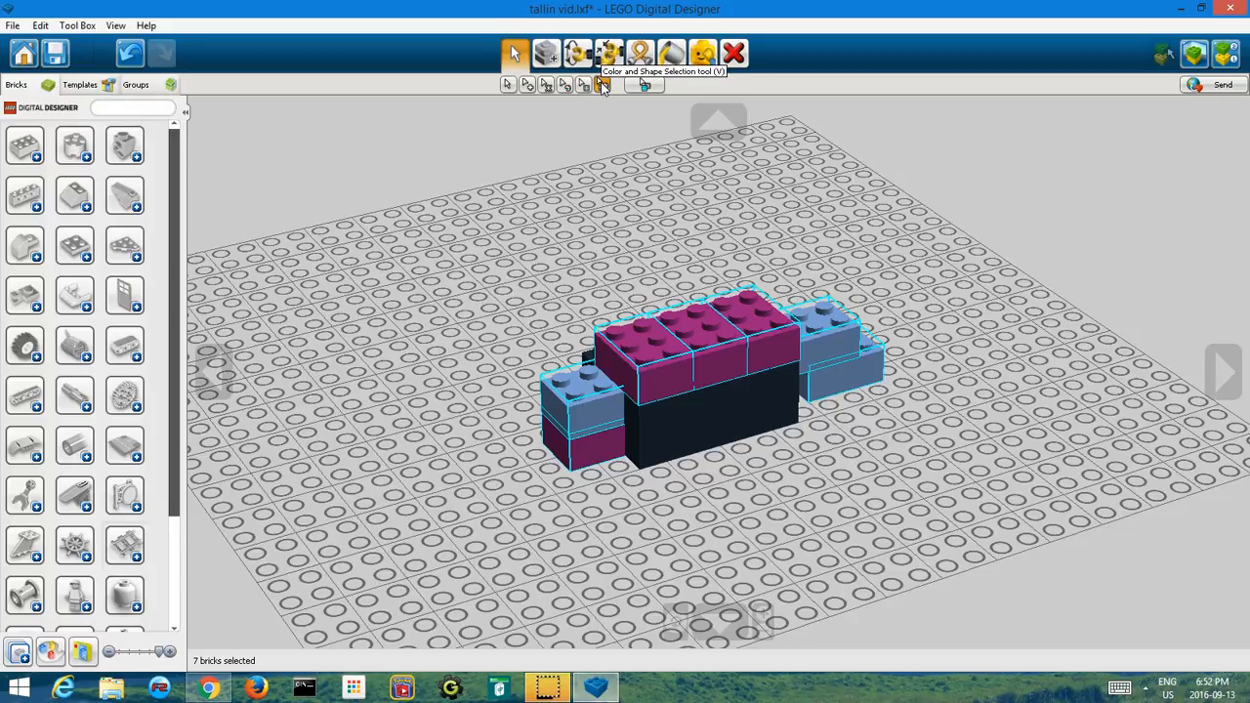
{"action": "left_click", "coordinate": [691, 405]}
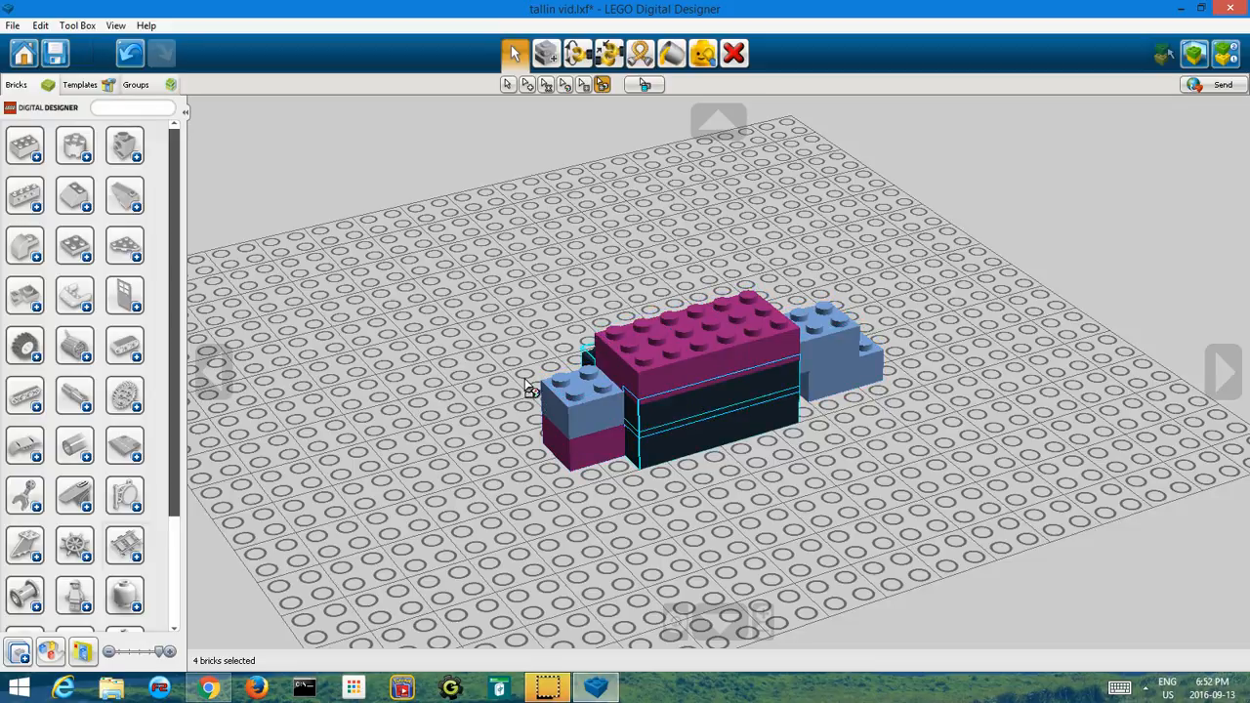
{"action": "left_click", "coordinate": [643, 86]}
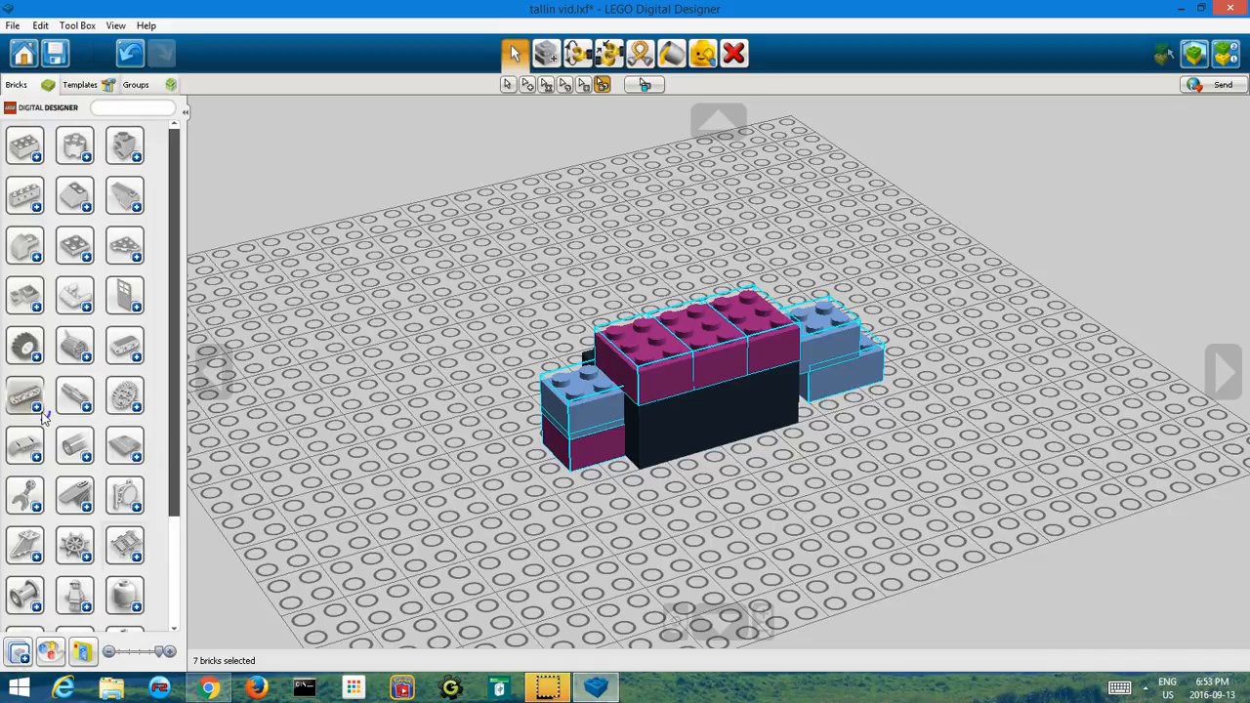
Expand the palette's brick categories one after another, from the beams and wheels back to the basic bricks, and collapse all the dividers
{"action": "left_click", "coordinate": [42, 413]}
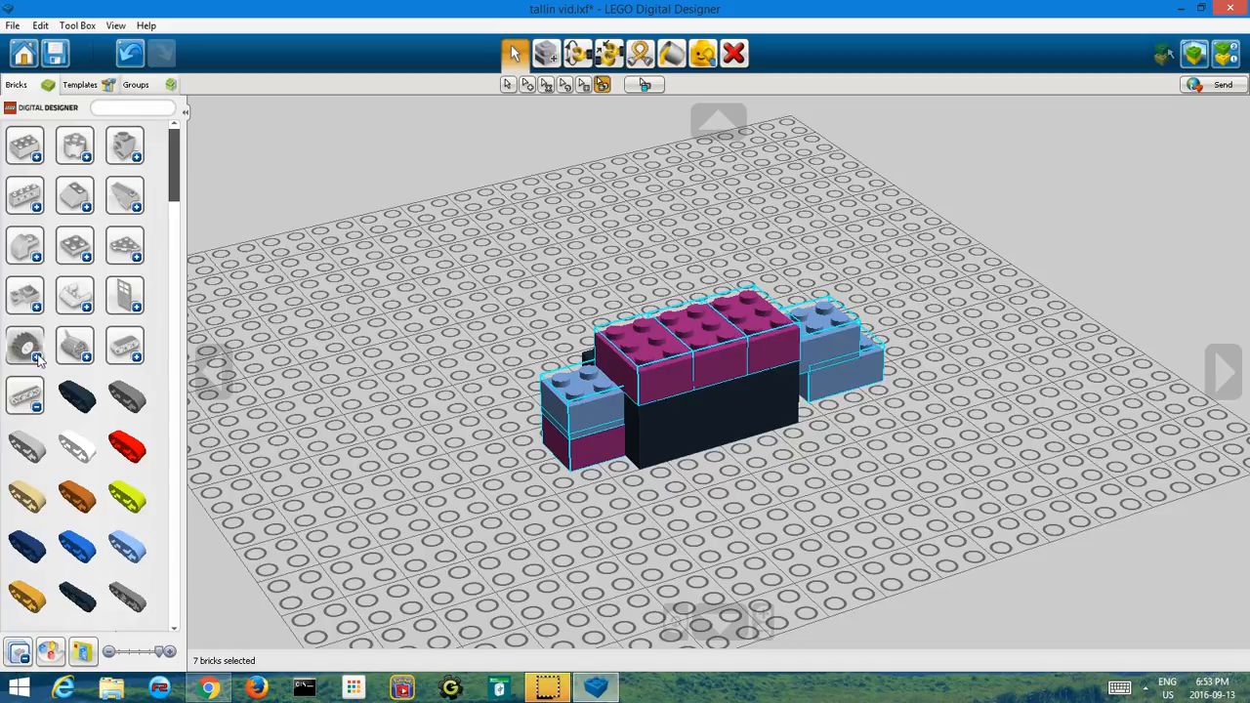
{"action": "left_click", "coordinate": [37, 358]}
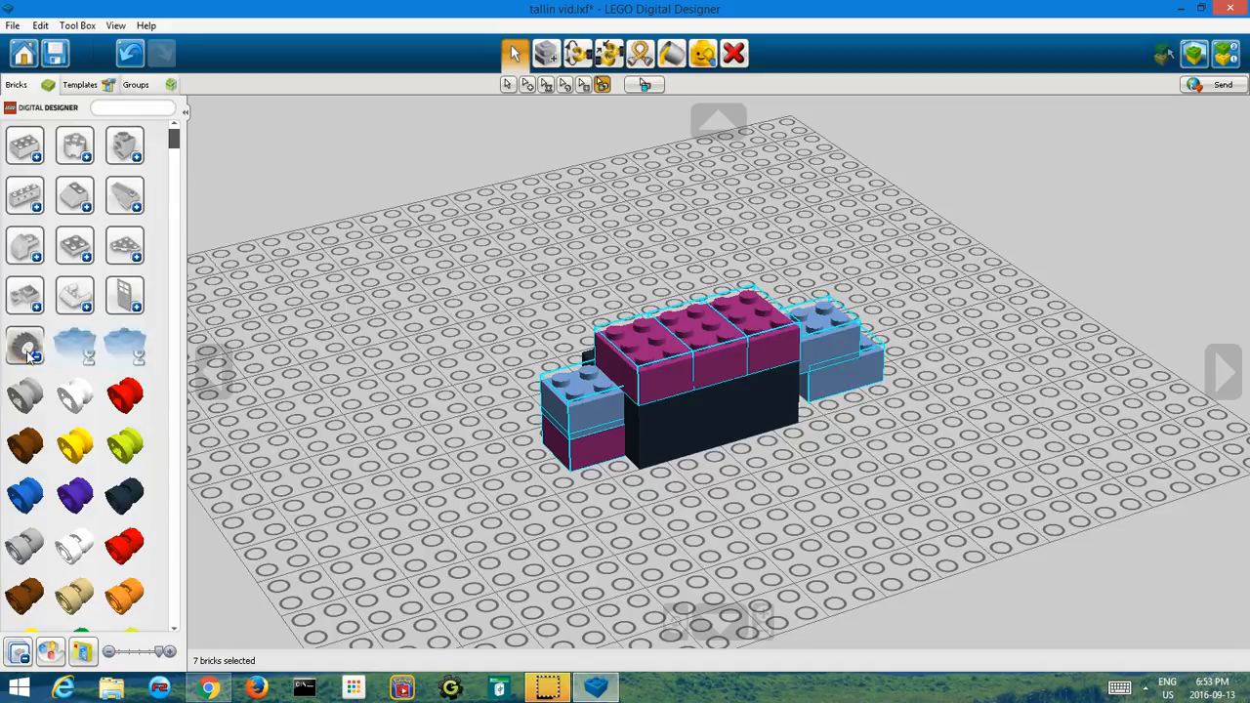
{"action": "left_click", "coordinate": [135, 301]}
{"action": "left_click", "coordinate": [78, 298]}
{"action": "left_click", "coordinate": [27, 295]}
{"action": "left_click", "coordinate": [124, 250]}
{"action": "left_click", "coordinate": [64, 248]}
{"action": "left_click", "coordinate": [34, 249]}
{"action": "left_click", "coordinate": [133, 203]}
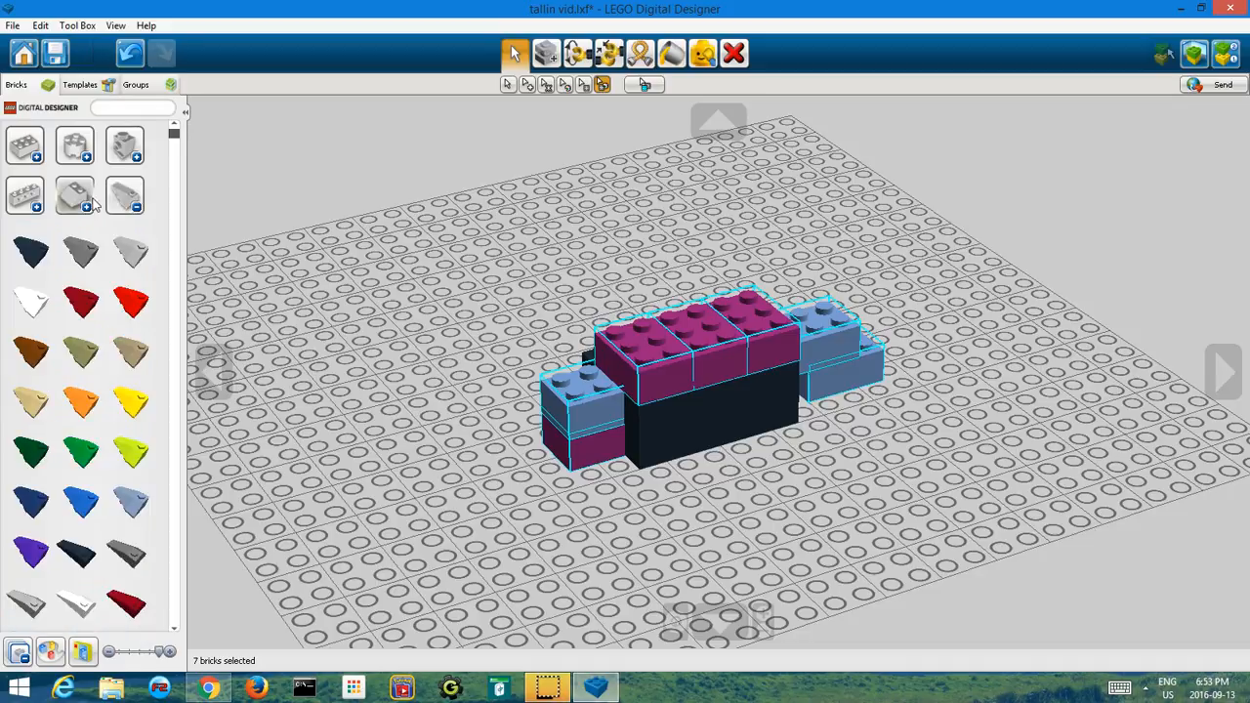
{"action": "left_click", "coordinate": [90, 202]}
{"action": "left_click", "coordinate": [31, 200]}
{"action": "left_click", "coordinate": [131, 151]}
{"action": "left_click", "coordinate": [76, 152]}
{"action": "left_click", "coordinate": [25, 147]}
{"action": "mouse_move", "coordinate": [174, 132]}
{"action": "left_mouse_down"}
{"action": "mouse_move", "coordinate": [166, 351]}
{"action": "mouse_move", "coordinate": [161, 196]}
{"action": "mouse_move", "coordinate": [173, 136]}
{"action": "mouse_move", "coordinate": [162, 116]}
{"action": "left_mouse_up"}
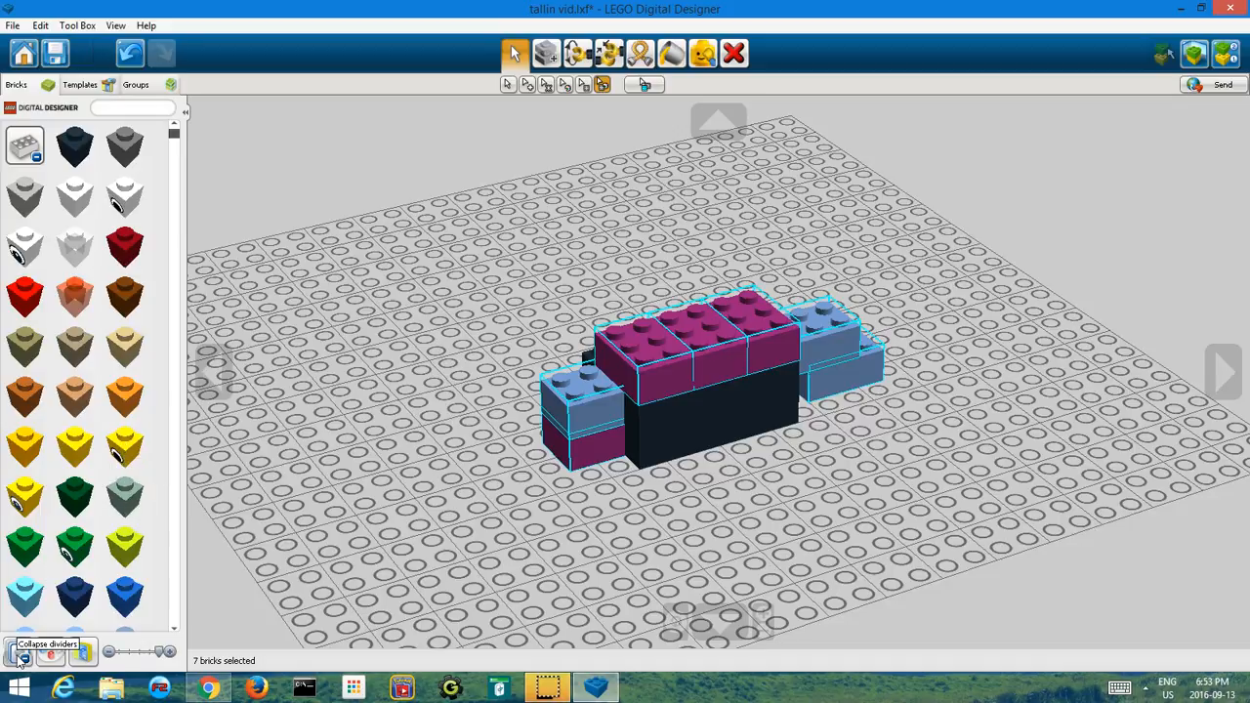
{"action": "left_click", "coordinate": [12, 659]}
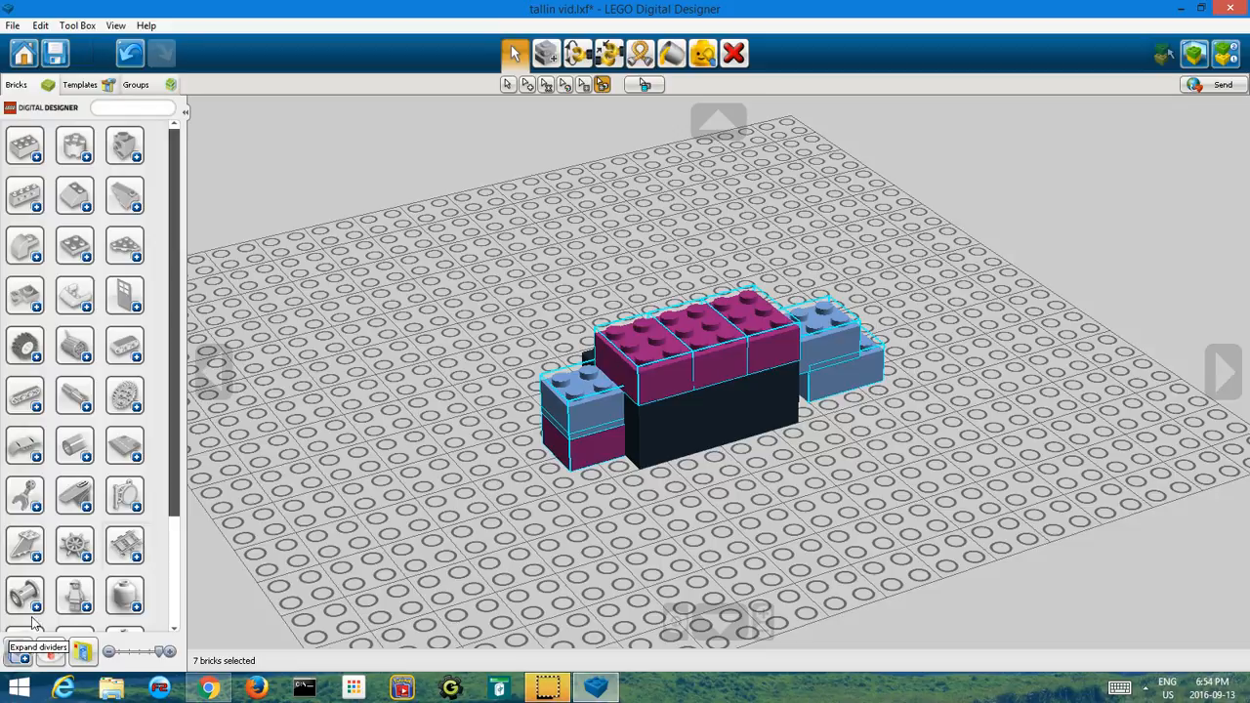
{"action": "left_click", "coordinate": [708, 121]}
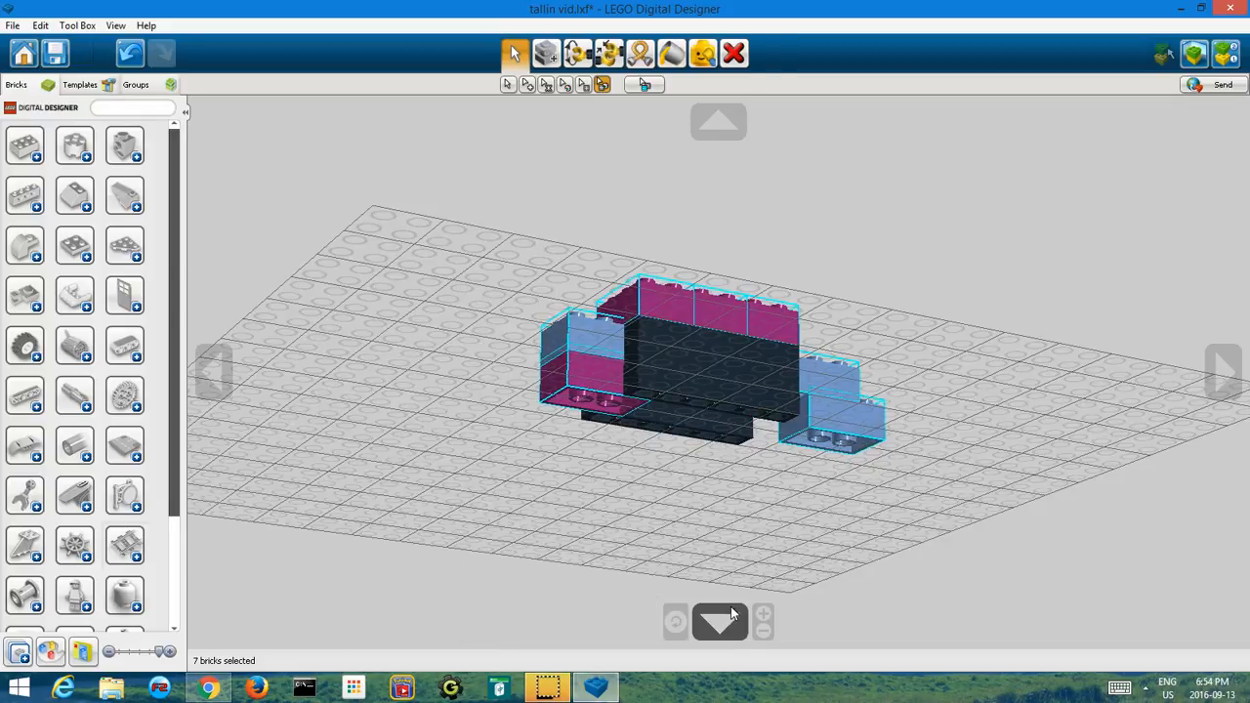
{"action": "left_click", "coordinate": [727, 623]}
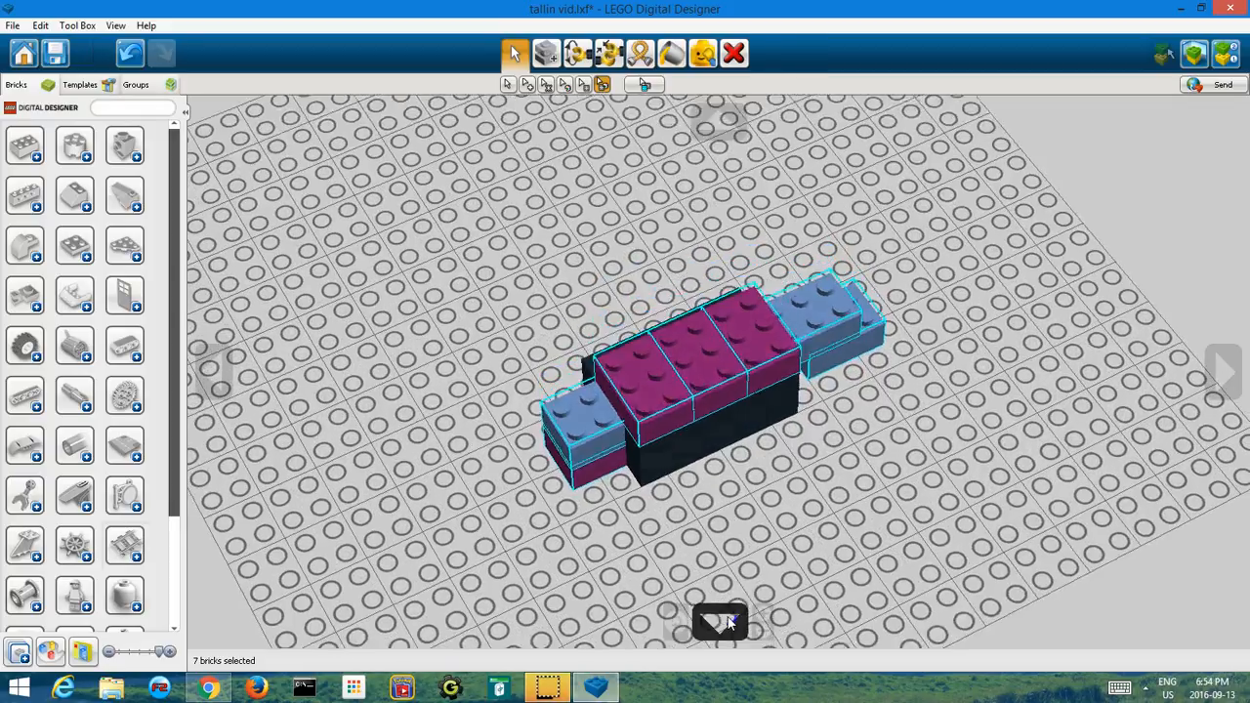
{"action": "left_click", "coordinate": [721, 117]}
{"action": "mouse_move", "coordinate": [440, 323]}
{"action": "right_mouse_down"}
{"action": "mouse_move", "coordinate": [558, 327]}
{"action": "mouse_move", "coordinate": [350, 330]}
{"action": "mouse_move", "coordinate": [457, 320]}
{"action": "right_mouse_up"}
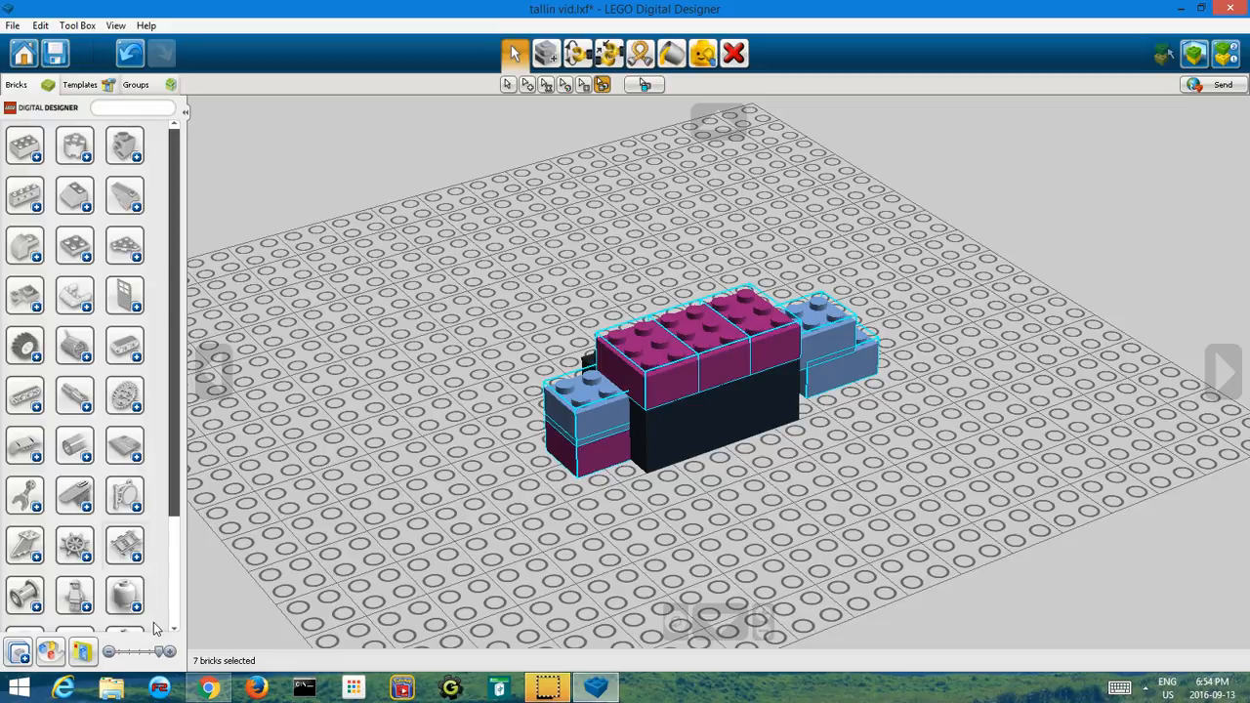
{"action": "left_click_drag", "start_coordinate": [161, 652], "coordinate": [191, 651]}
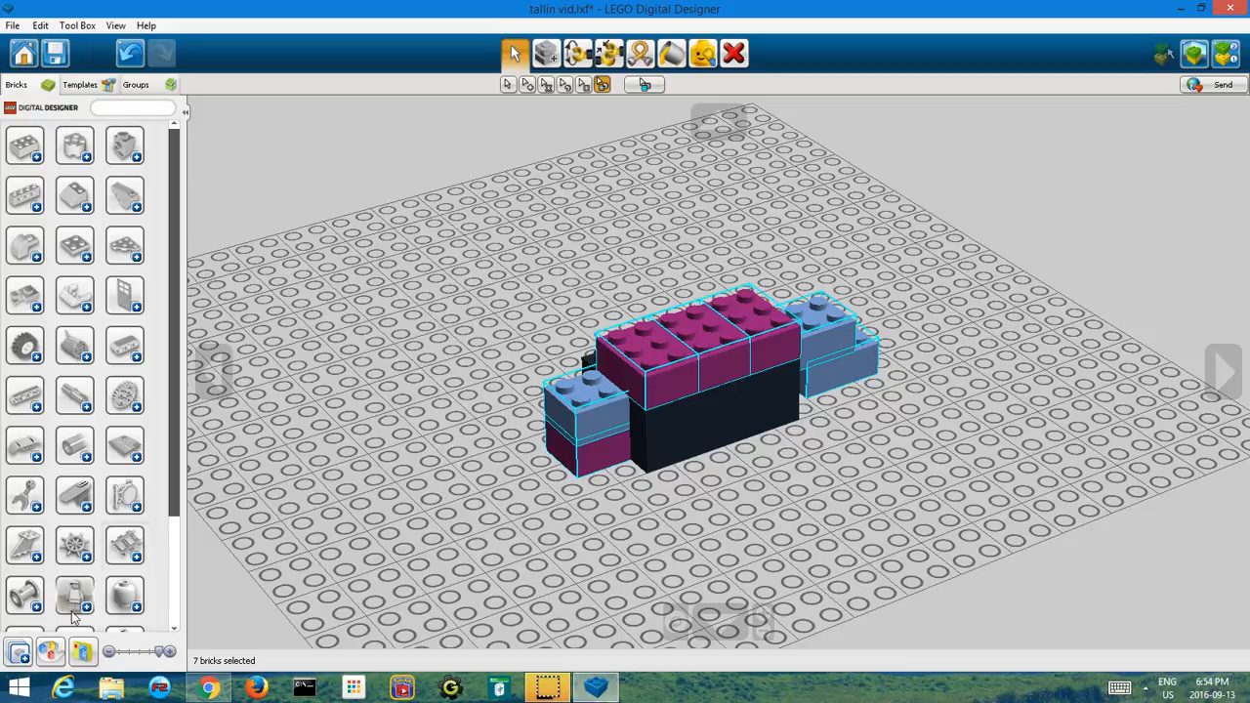
{"action": "mouse_move", "coordinate": [162, 651]}
{"action": "left_mouse_down"}
{"action": "mouse_move", "coordinate": [92, 643]}
{"action": "mouse_move", "coordinate": [168, 646]}
{"action": "left_mouse_up"}
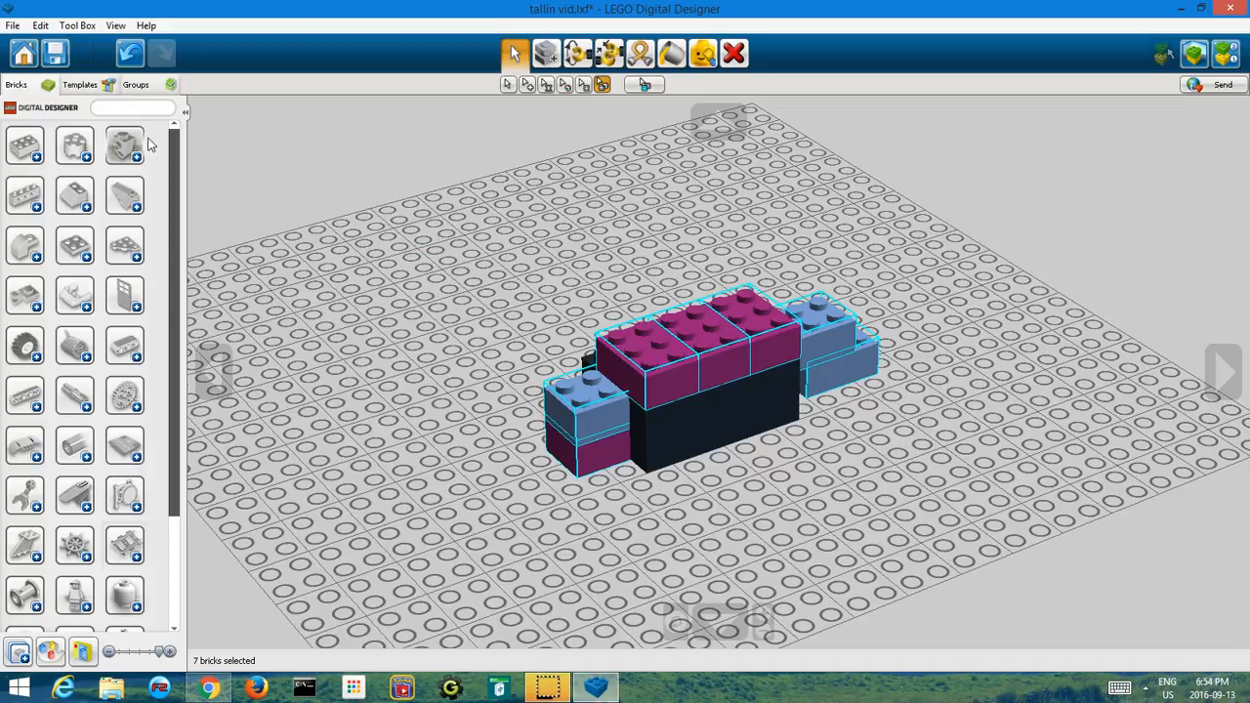
Return to the welcome screen, saving the changes to tallin vid.lxf
{"action": "left_click", "coordinate": [24, 53]}
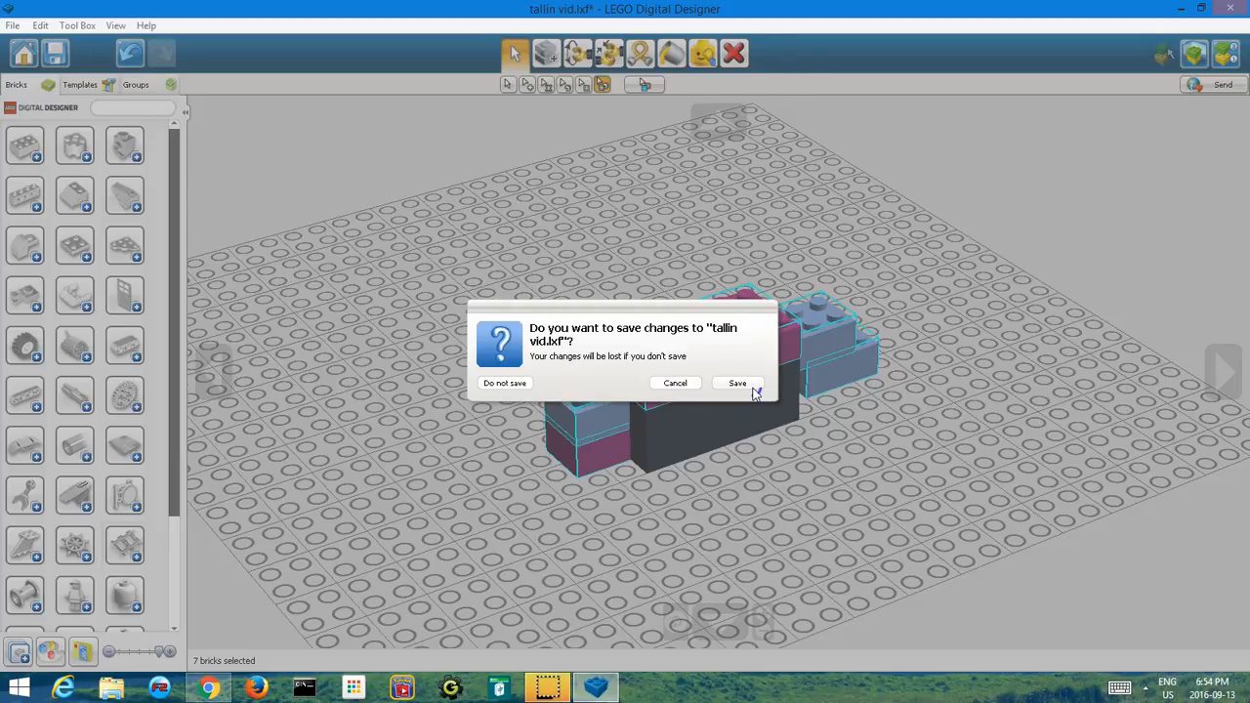
{"action": "left_click", "coordinate": [754, 387]}
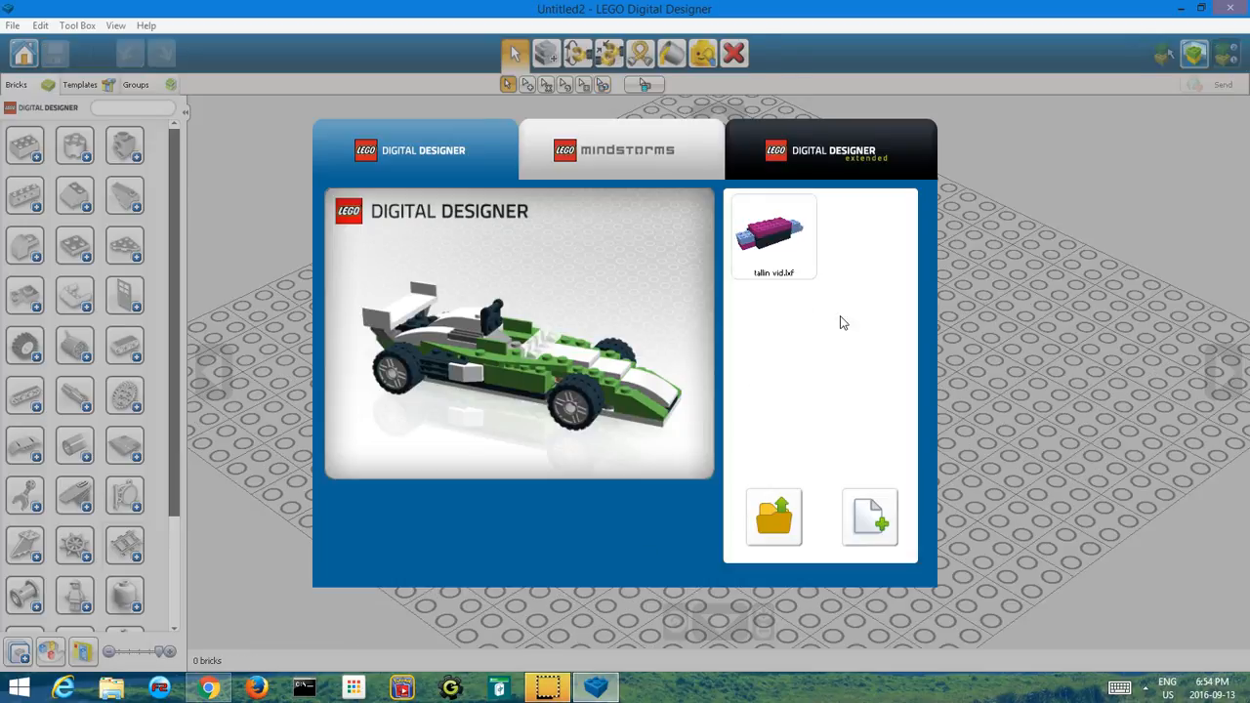